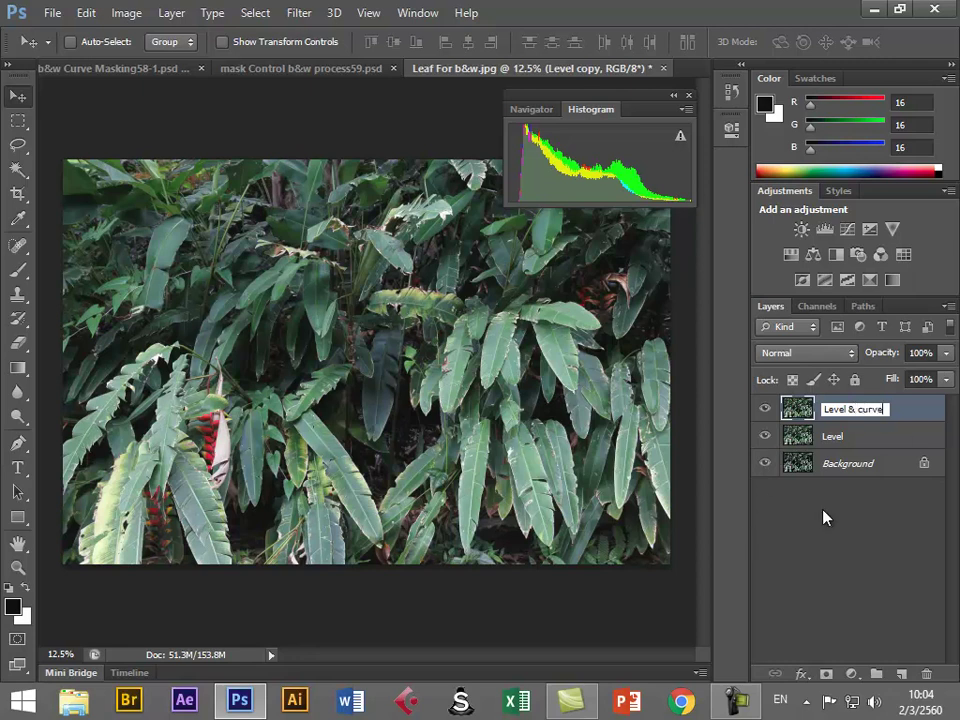
Name the duplicated top layer "Level & curve"
key("Return")
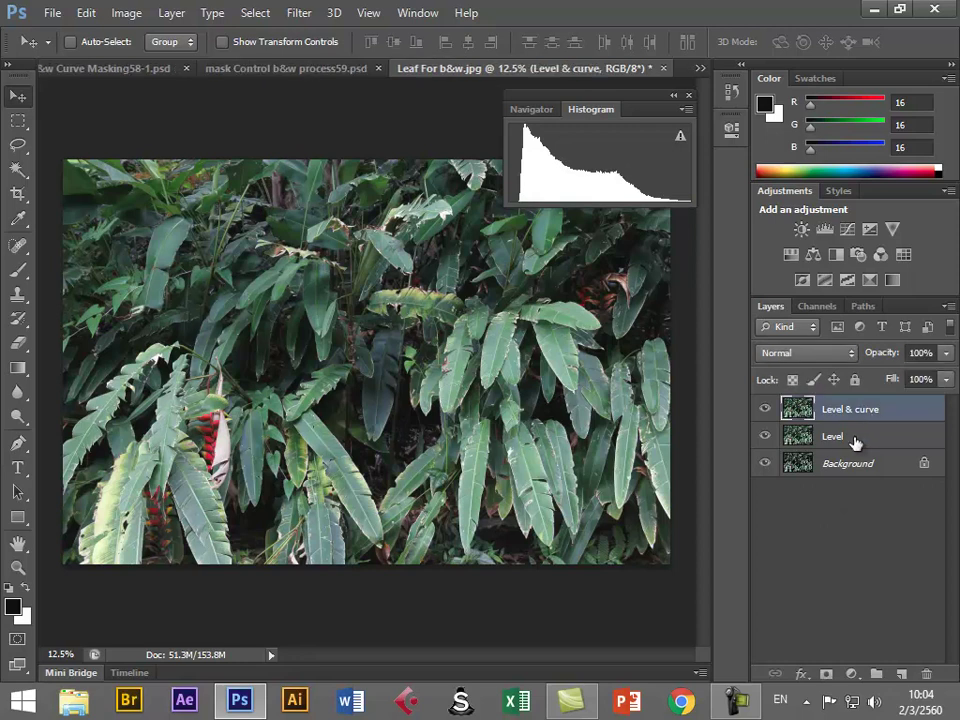
left_click(840, 440)
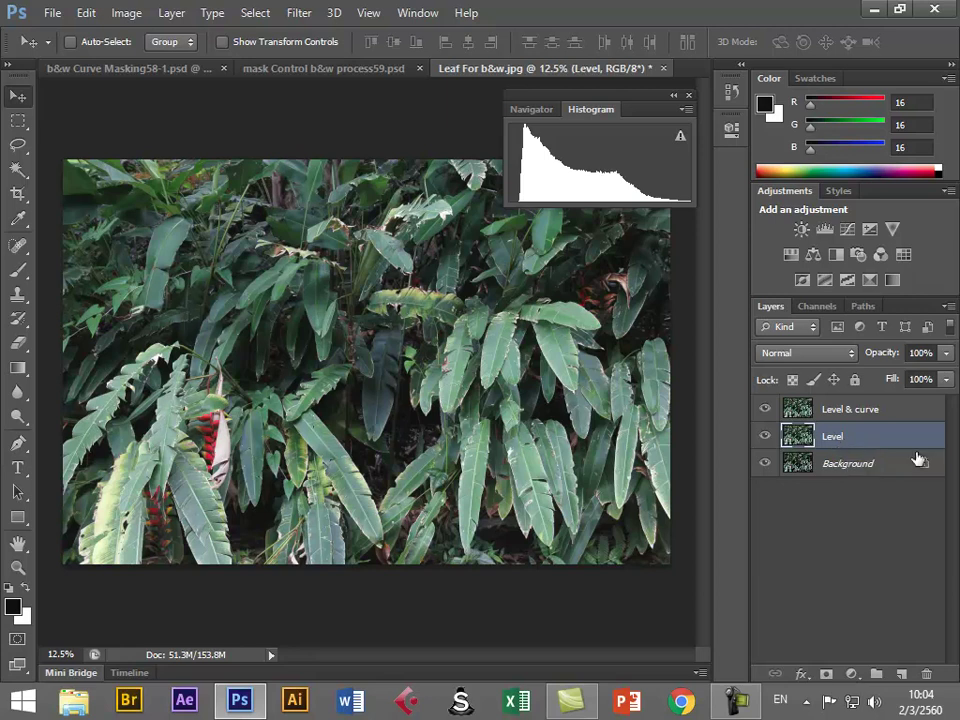
left_click(84, 12)
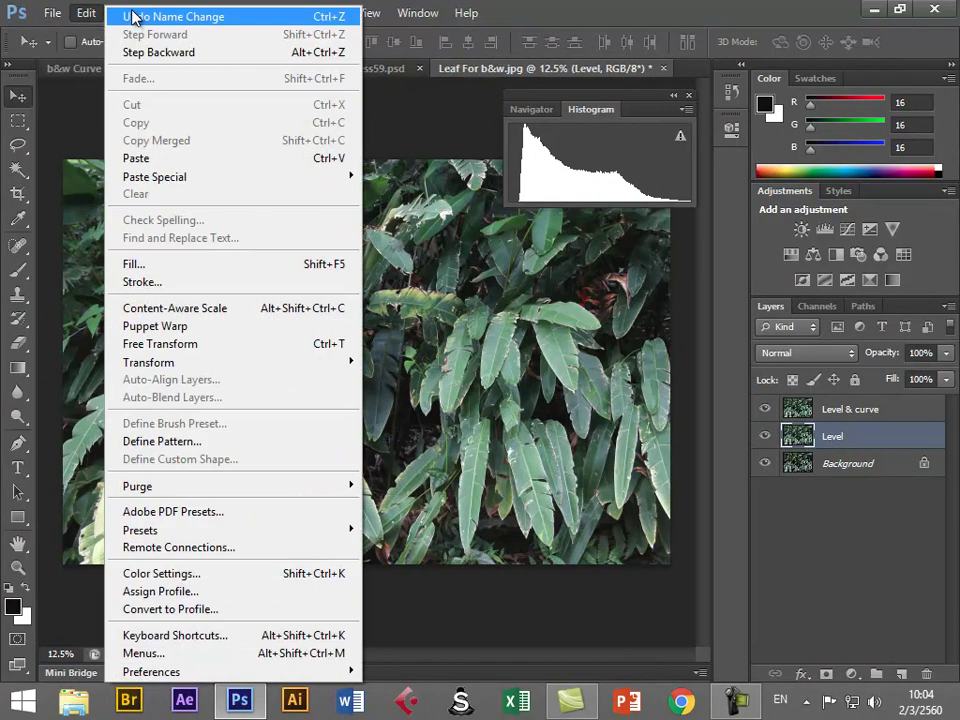
left_click(86, 12)
left_click(128, 12)
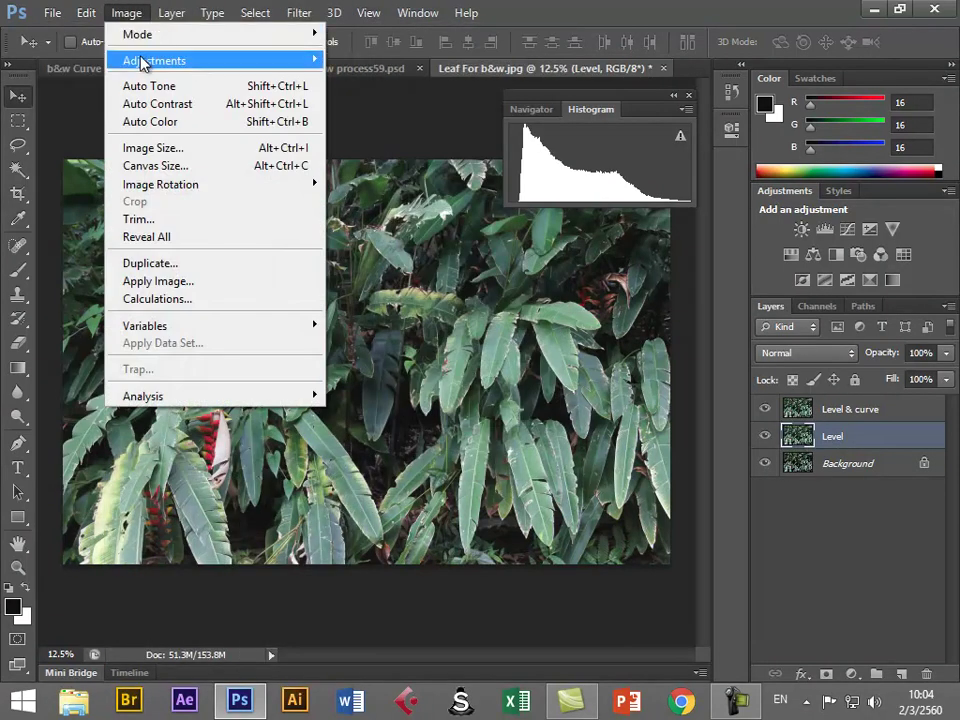
mouse_move(221, 64)
left_click(373, 77)
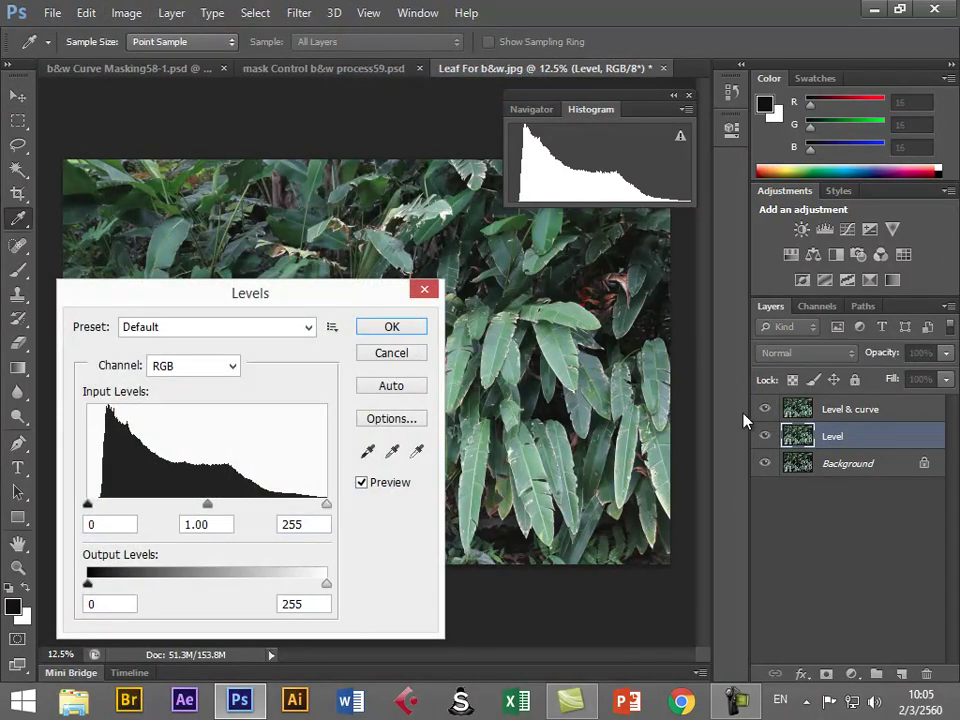
left_click(393, 356)
Open Levels for the Level & curve layer, try a white input level of 91, and restore it to 255
left_click(840, 418)
left_click(170, 14)
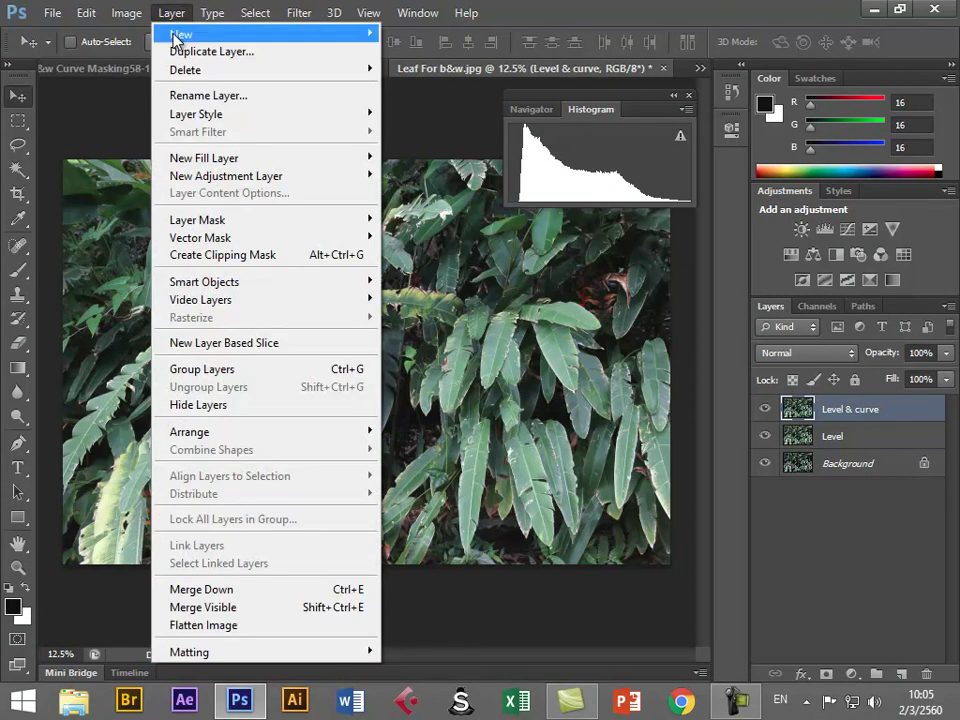
mouse_move(126, 14)
mouse_move(142, 62)
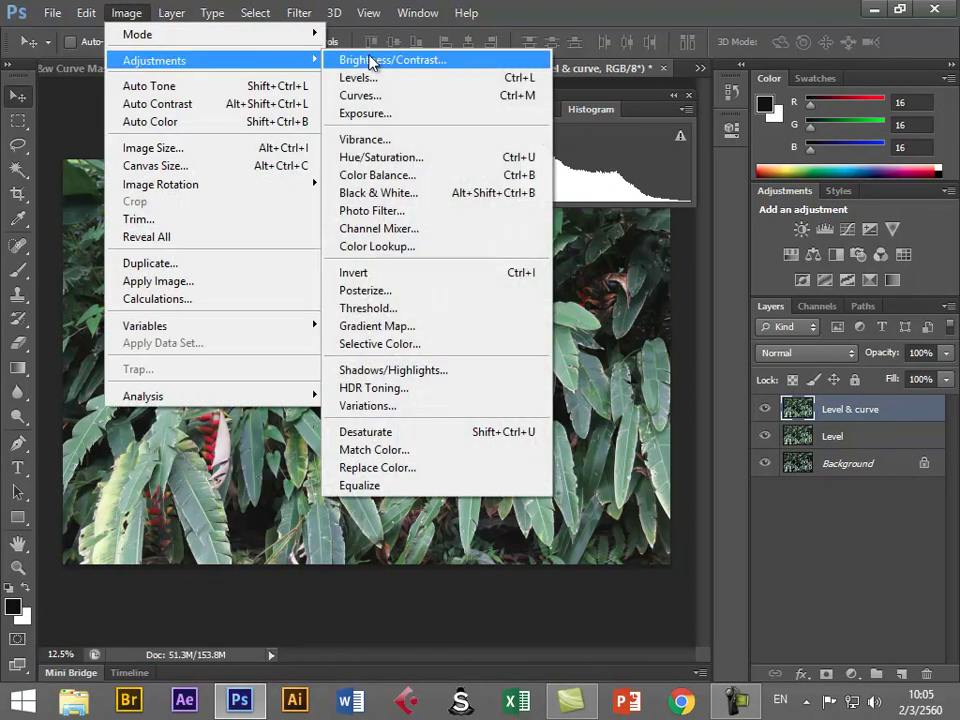
left_click(372, 80)
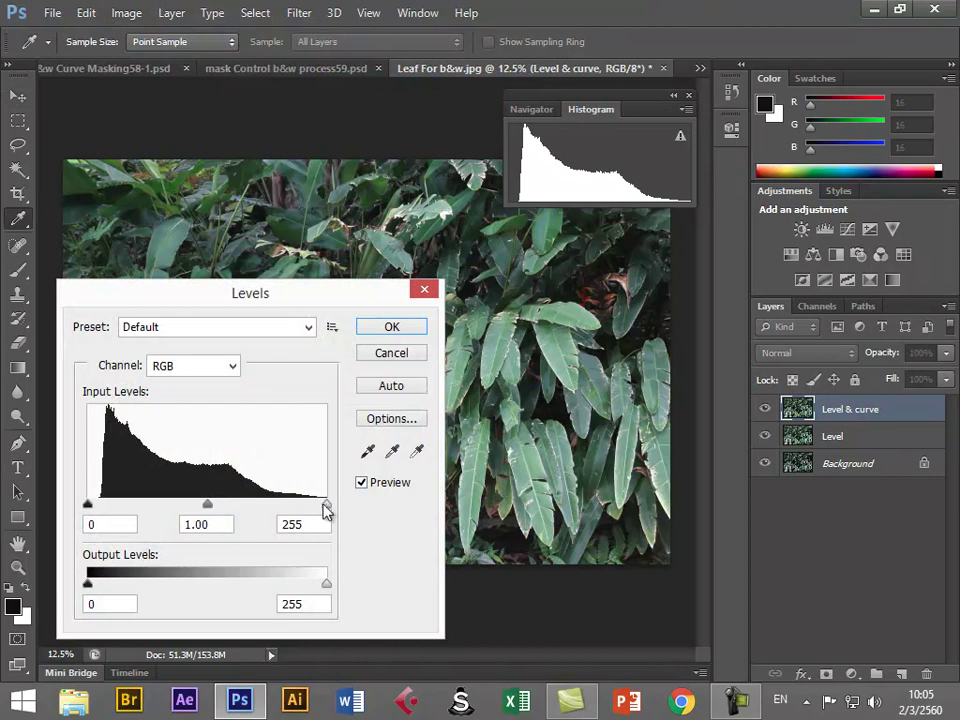
left_click_drag(328, 506, 175, 520)
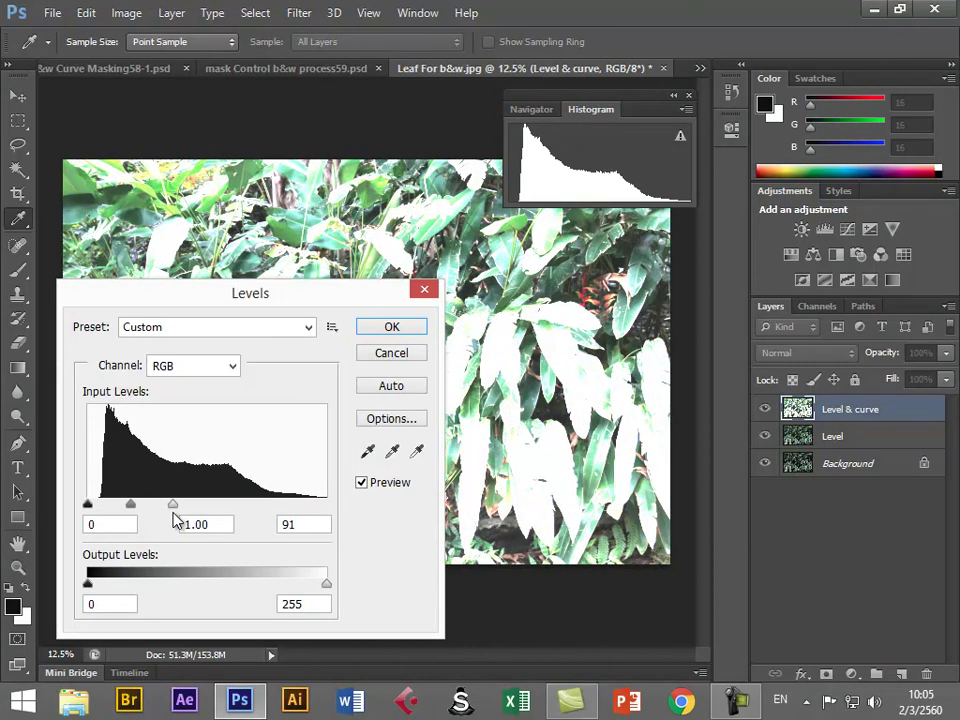
left_click_drag(175, 520, 347, 525)
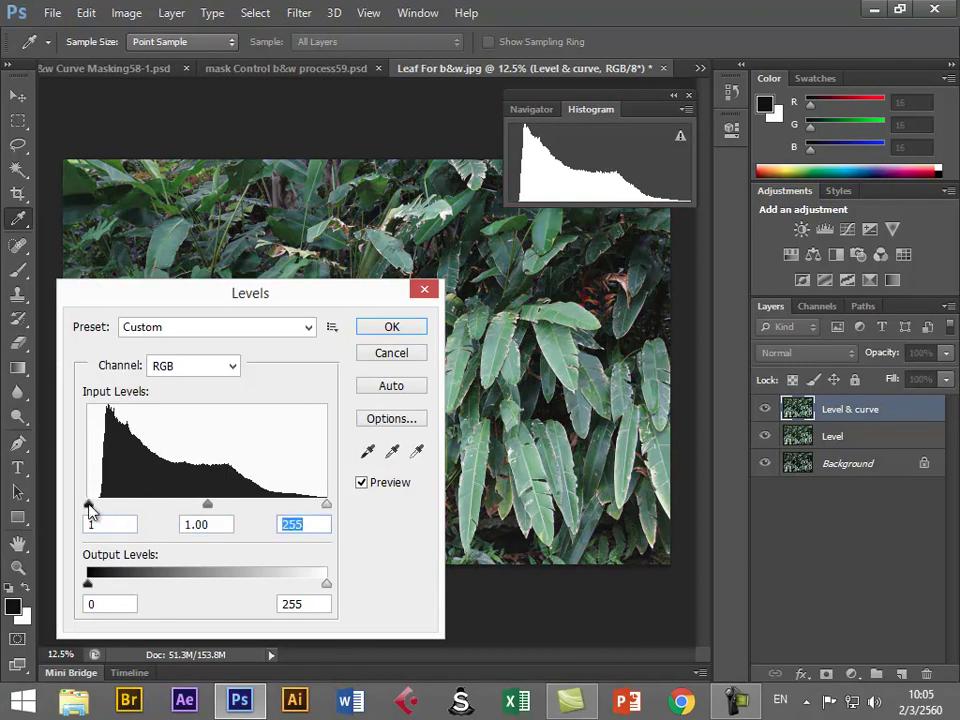
Try raising the black input level in Levels, return it to 0, and accept the dialog
left_click_drag(89, 510, 238, 518)
left_click_drag(274, 302, 288, 212)
left_click_drag(250, 418, 97, 415)
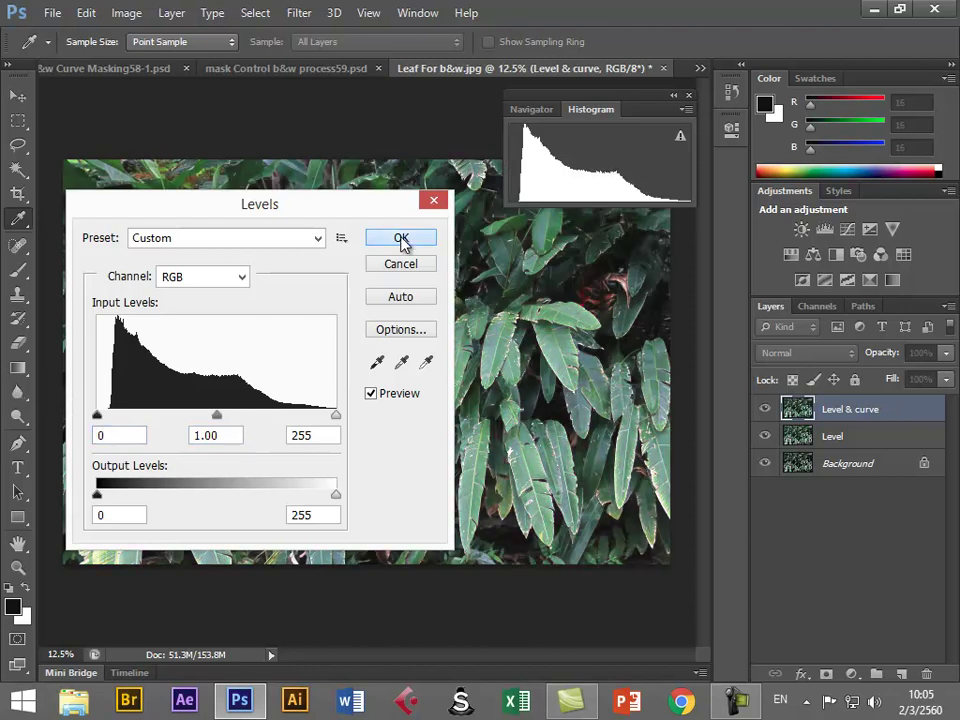
left_click(401, 240)
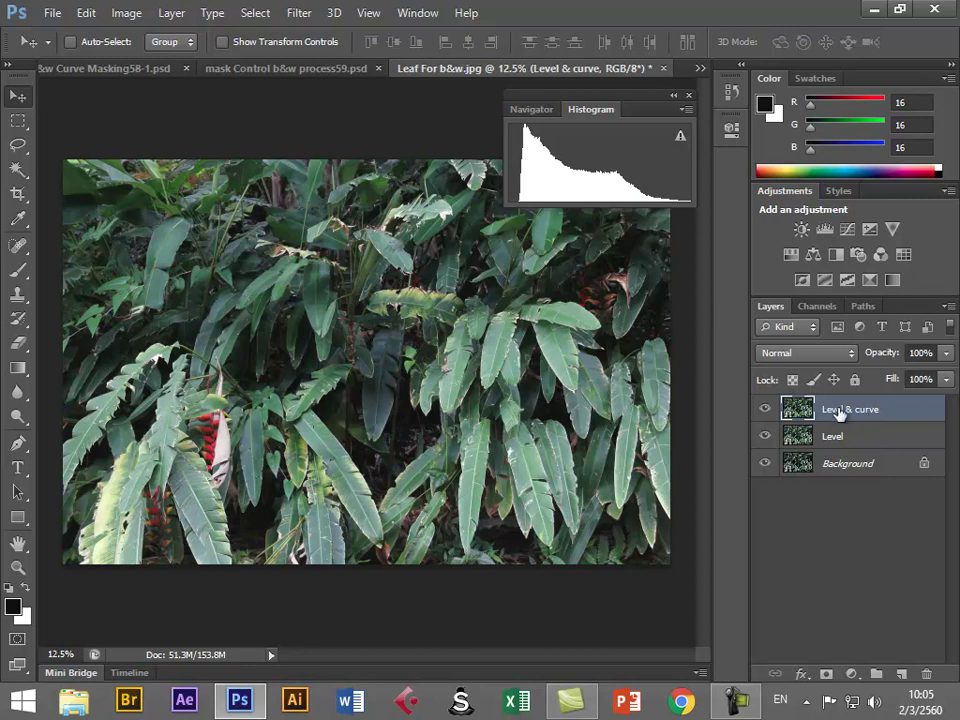
left_click(737, 710)
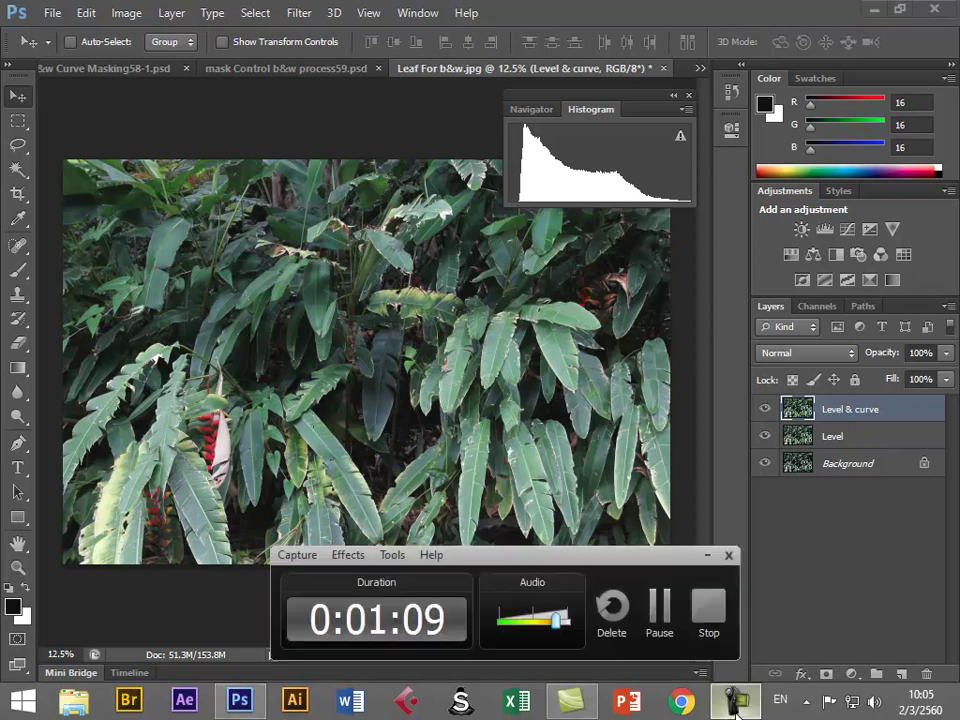
left_click(550, 528)
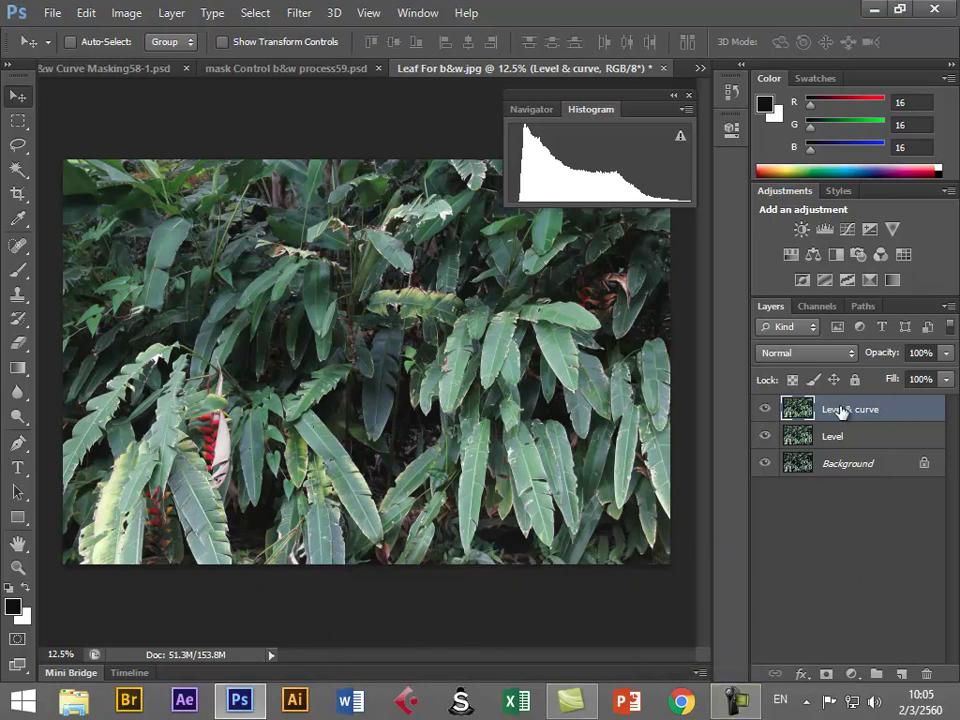
left_click(737, 700)
left_click(658, 555)
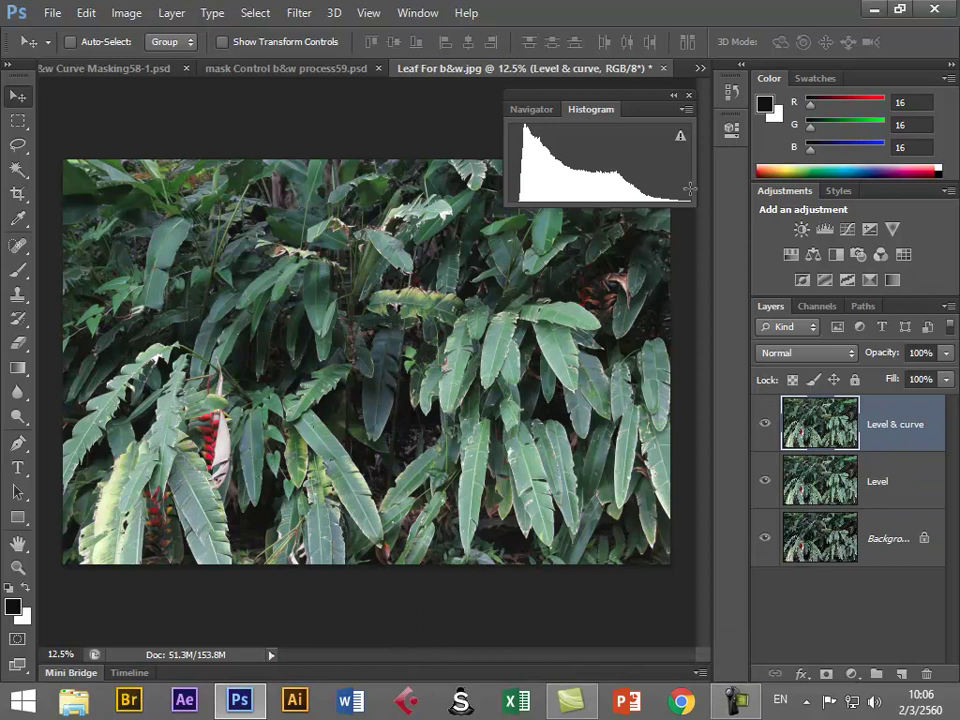
Move the floating histogram slightly higher and hide the Level and Background layers
left_click_drag(664, 100, 637, 76)
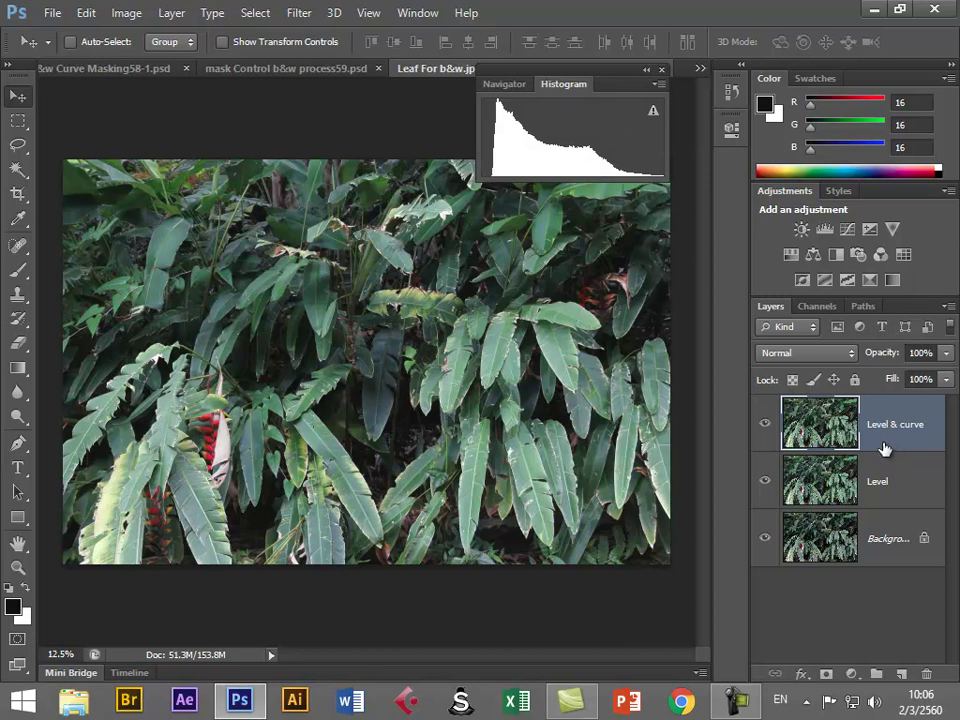
left_click(764, 481)
left_click(765, 541)
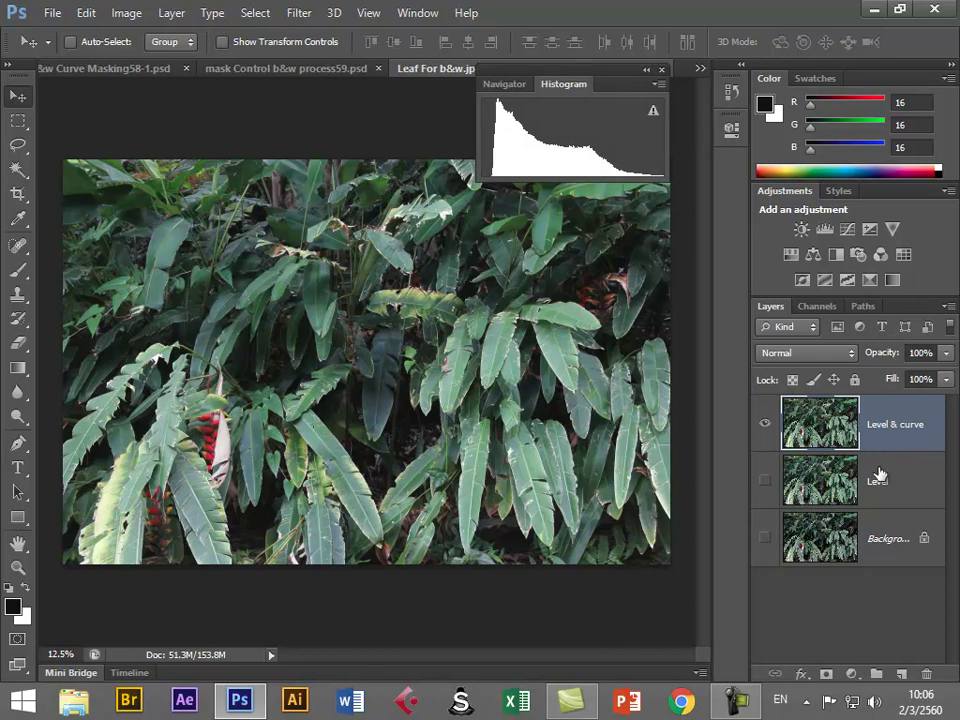
Open the Curves adjustment for the Level & curve layer and move its dialog clear of the histogram
left_click(128, 14)
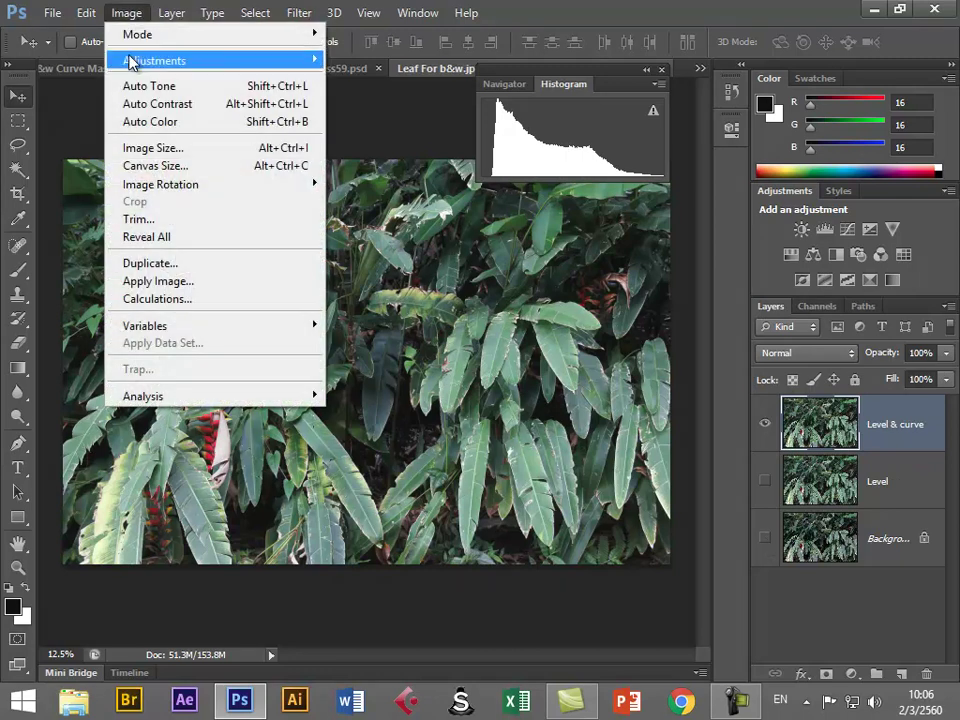
mouse_move(131, 62)
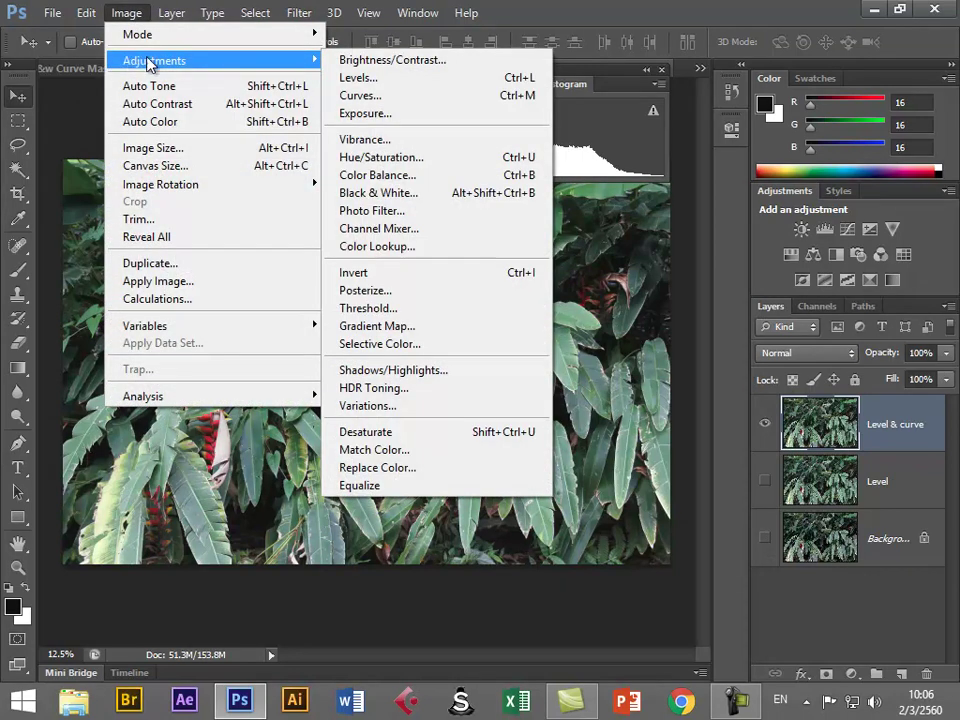
left_click(391, 106)
left_click_drag(583, 86, 473, 235)
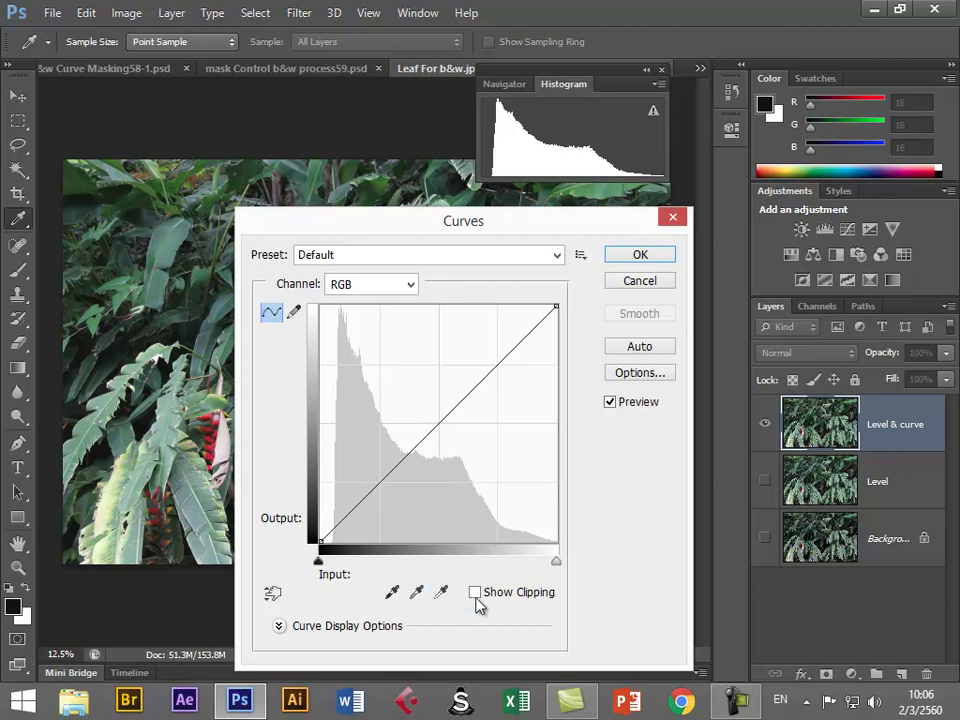
Expand the curve display options, switch the graph to the finer grid, and move the Curves dialog off the photo
left_click(279, 628)
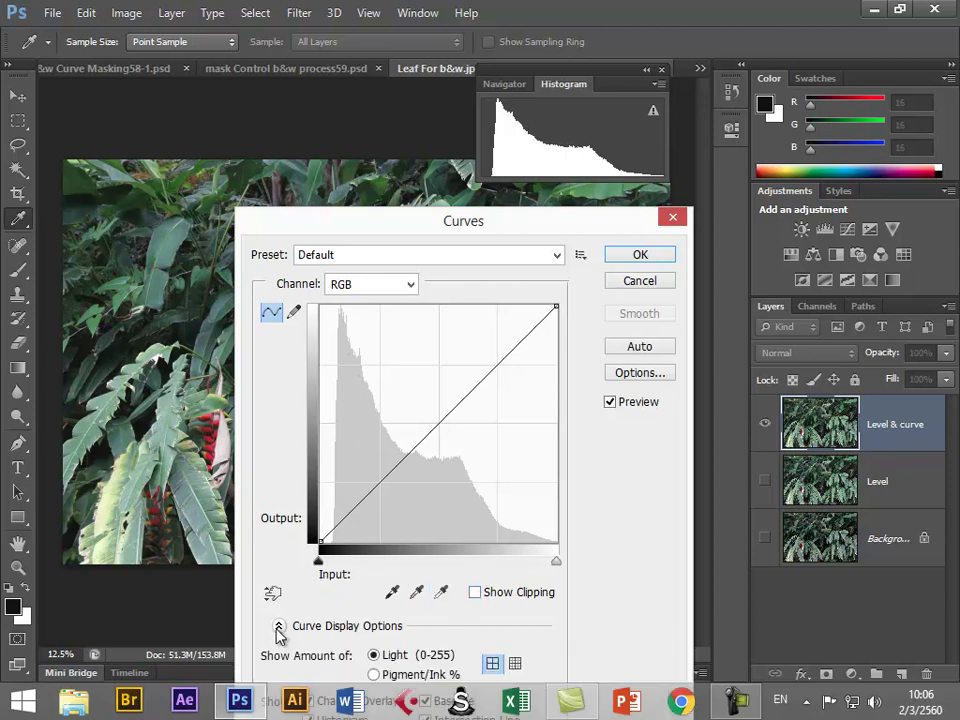
left_click_drag(490, 233, 502, 117)
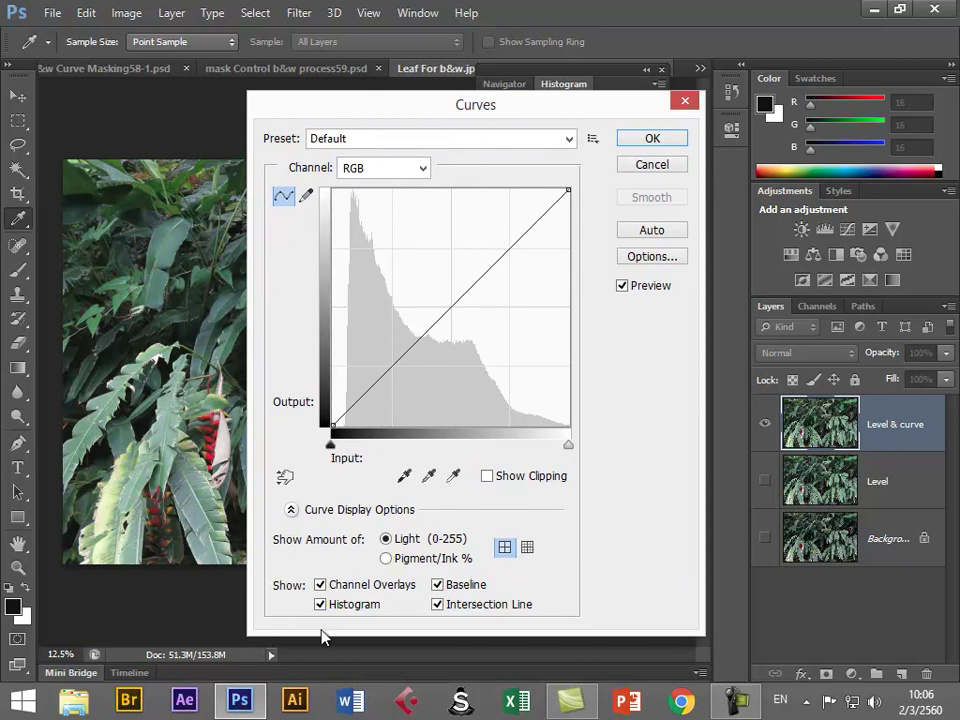
left_click(293, 514)
left_click(293, 514)
left_click(528, 549)
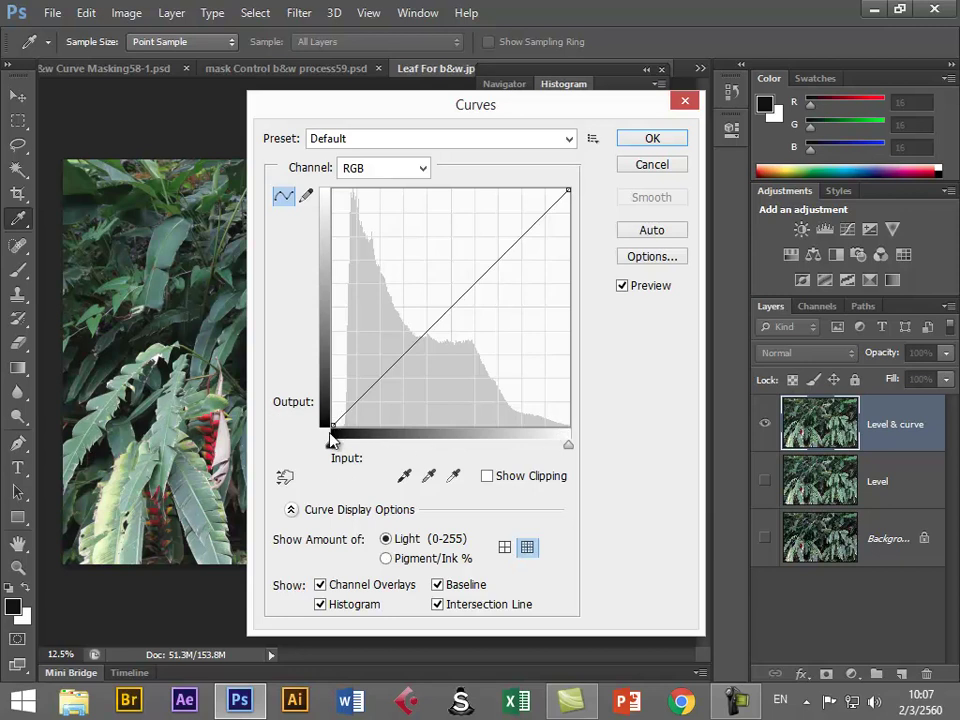
left_click_drag(500, 110, 725, 140)
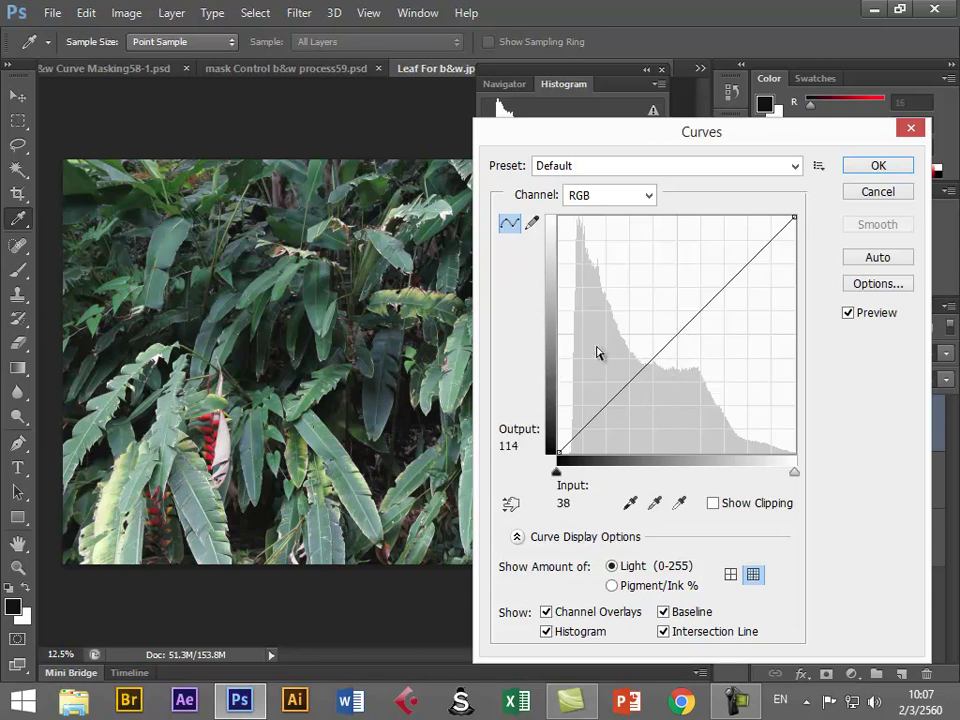
Add a midtone point to the RGB curve and try it at output 101, then 73, then input 102 with output 127
left_click(666, 343)
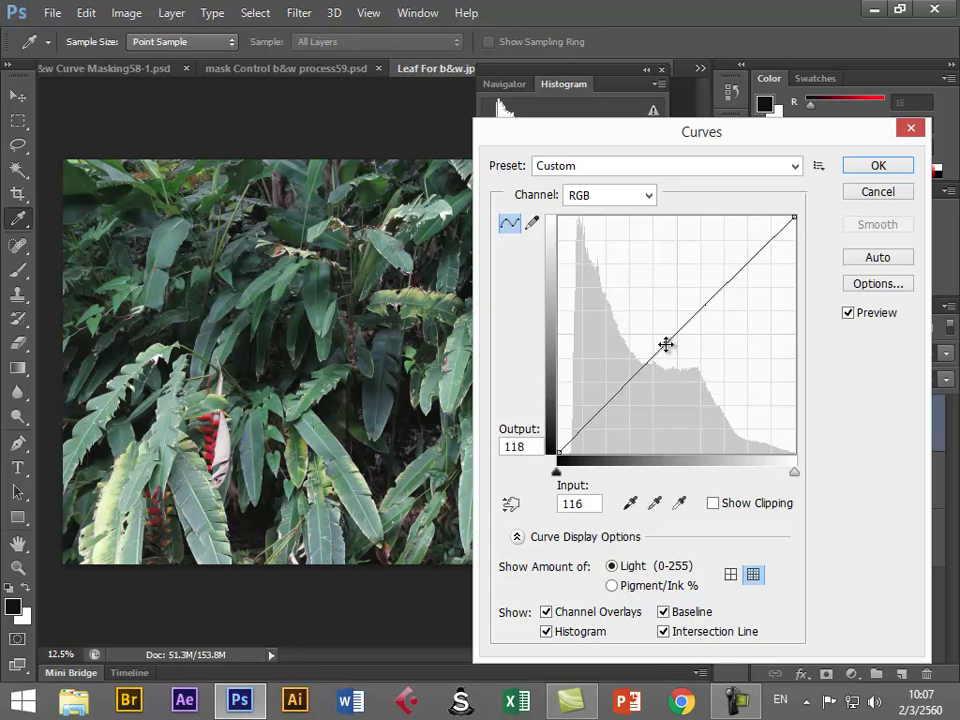
mouse_move(666, 343)
left_mouse_down()
mouse_move(675, 377)
mouse_move(665, 360)
left_mouse_up()
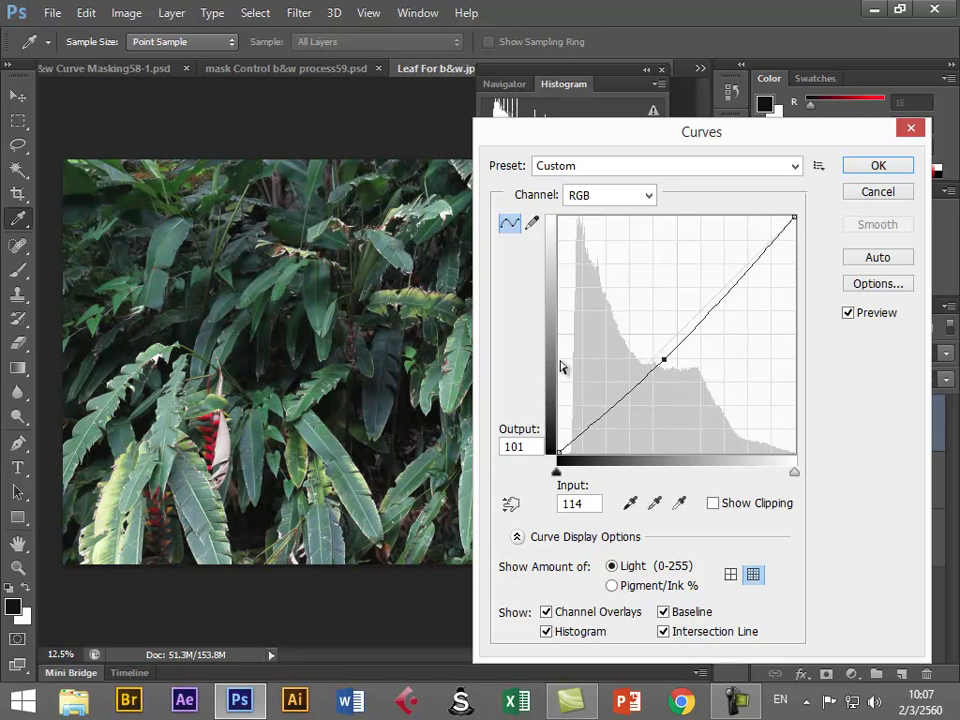
left_click_drag(668, 361, 666, 386)
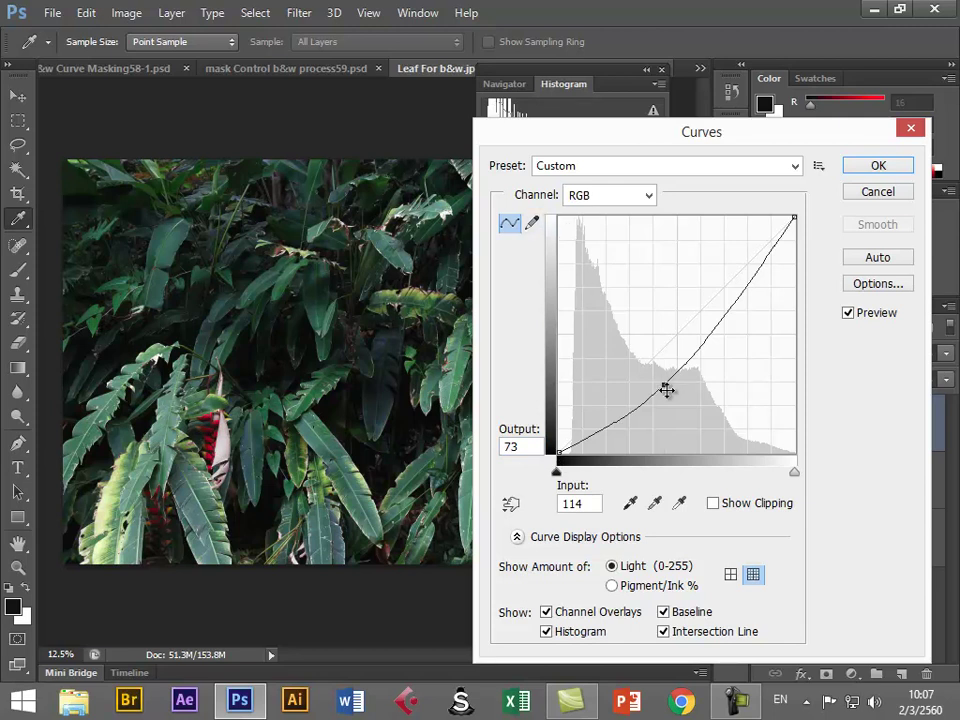
left_click_drag(666, 386, 653, 336)
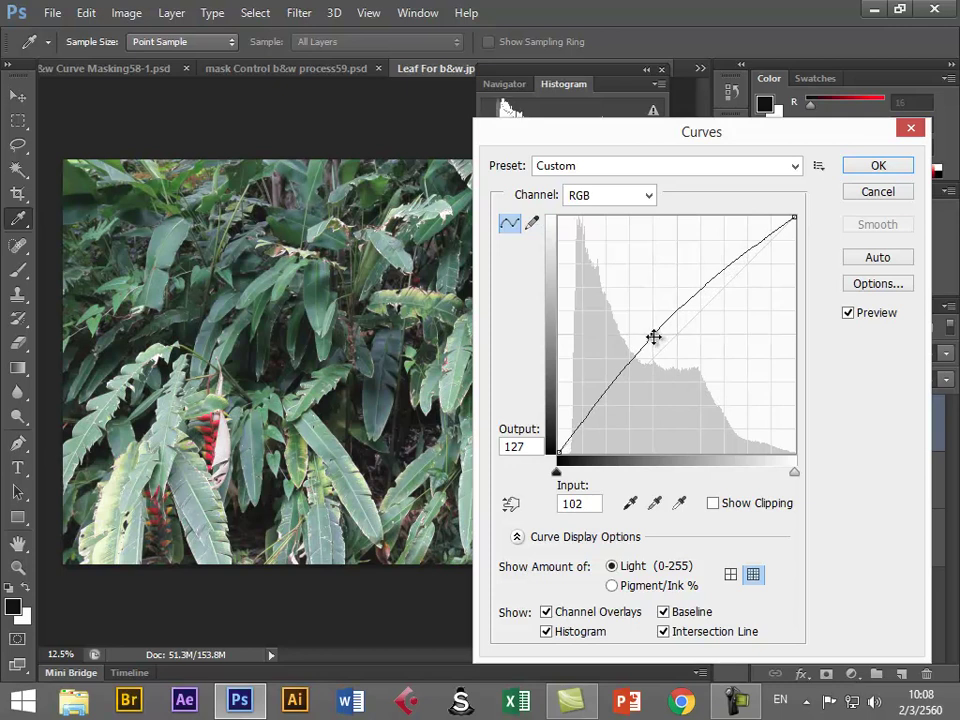
Try the curve point at extremes of input 251, output 5 and input 27, output 230, and return it to input 120, output 119
left_click_drag(653, 336, 693, 422)
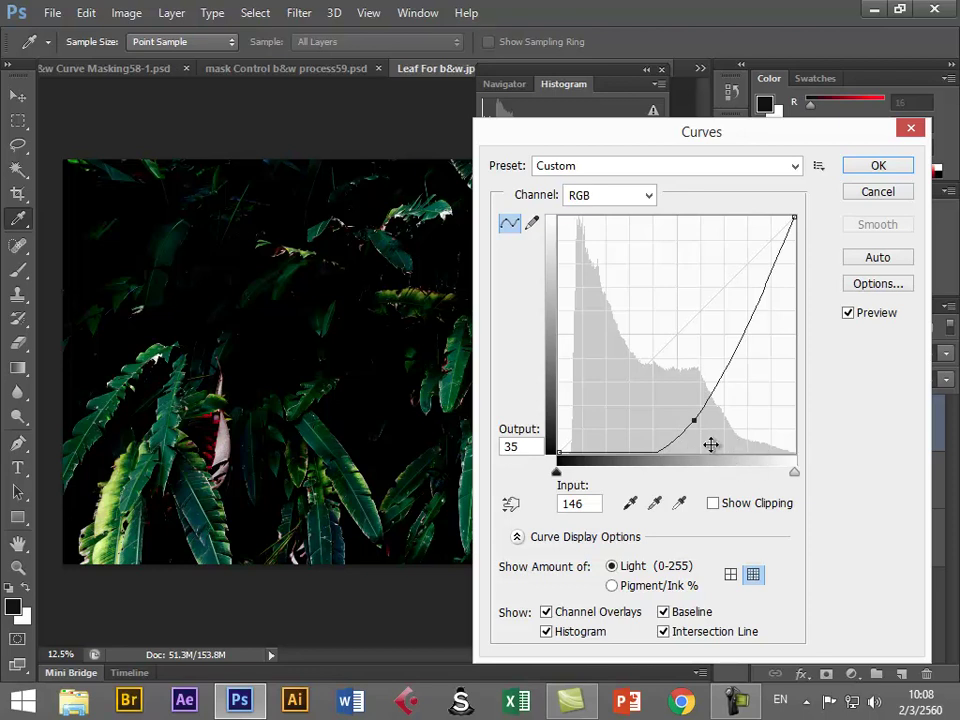
left_click_drag(694, 421, 798, 458)
left_click(791, 449)
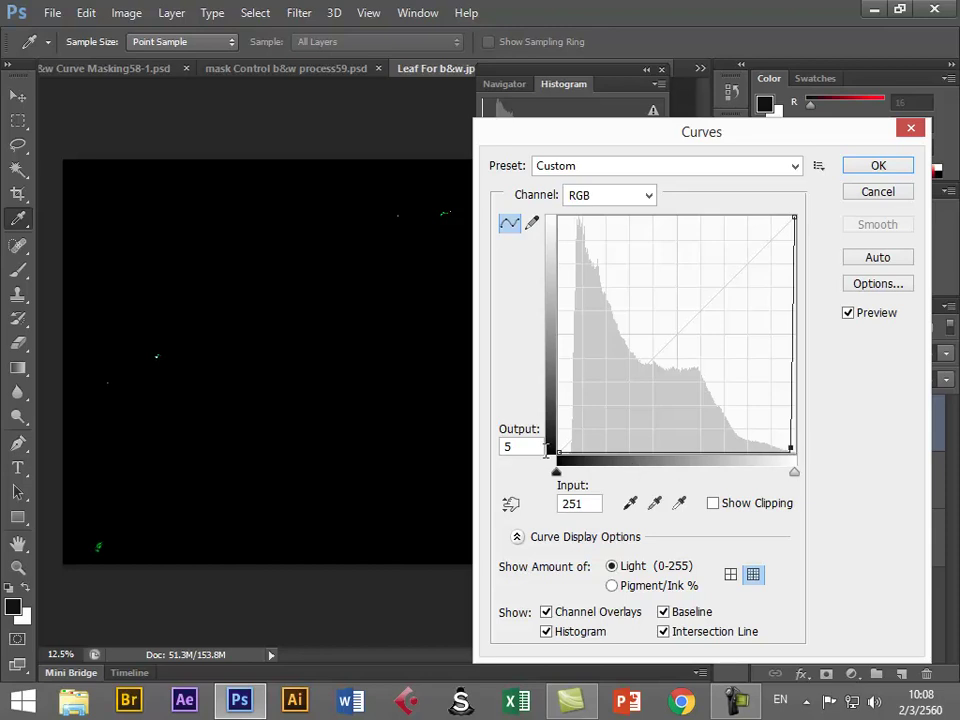
left_click_drag(791, 450, 584, 241)
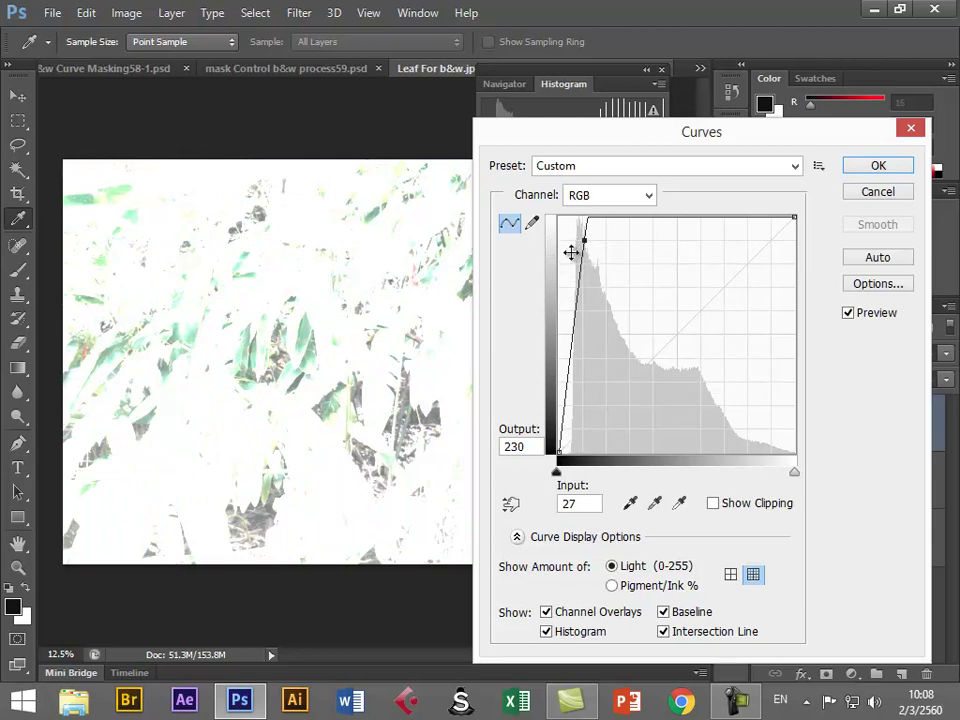
left_click_drag(584, 241, 673, 343)
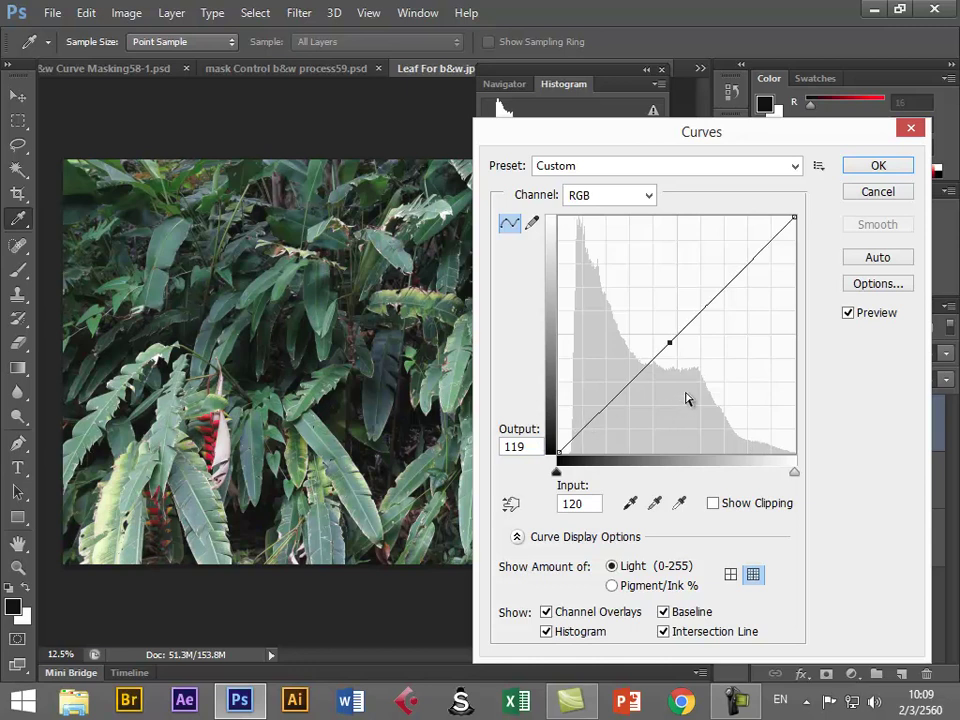
Add a highlight point to the RGB curve at input 197, output 212, and delete the midtone point
left_click(738, 273)
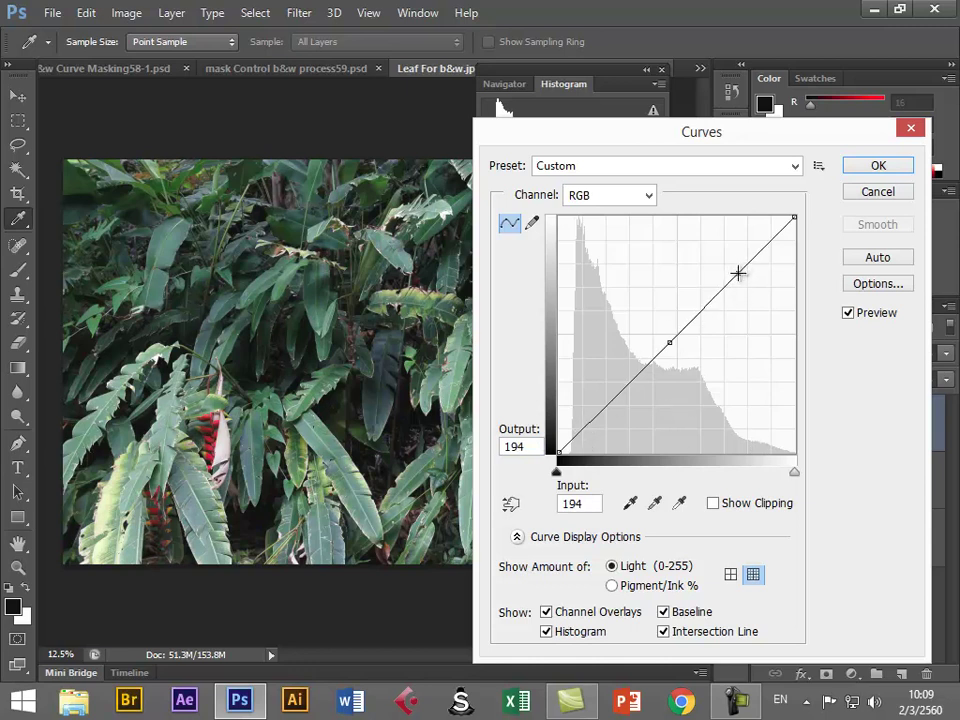
mouse_move(738, 273)
left_mouse_down()
mouse_move(736, 248)
mouse_move(746, 269)
mouse_move(740, 256)
left_mouse_up()
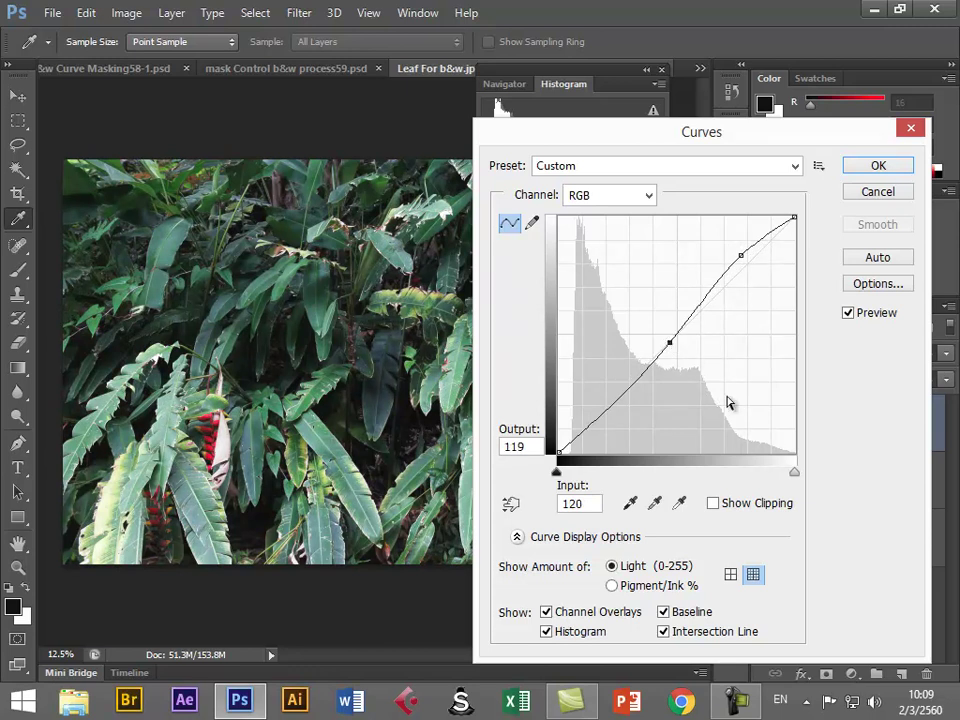
key("Delete")
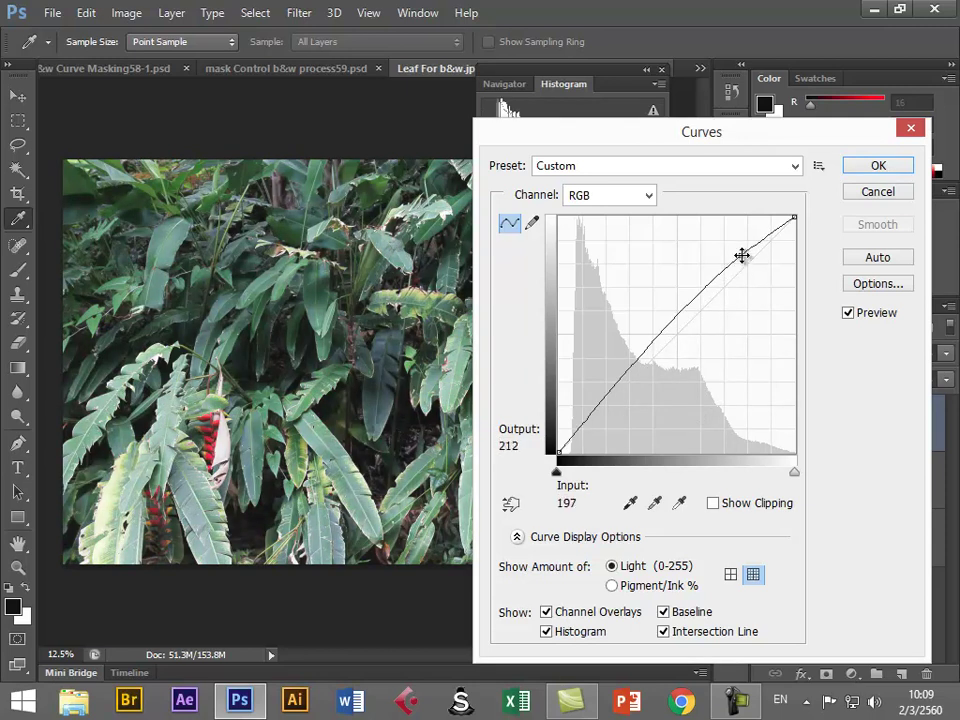
Replace the highlight point with an S-curve using points at input 114, output 112; input 182, output 204; and input 57, output 24
key("Delete")
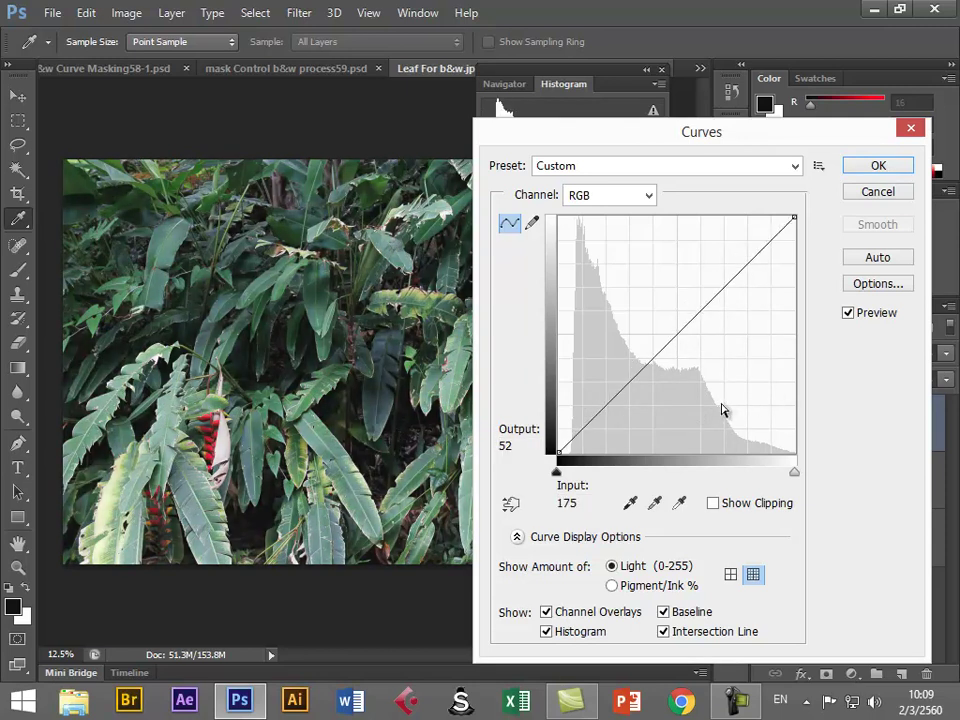
left_click(664, 349)
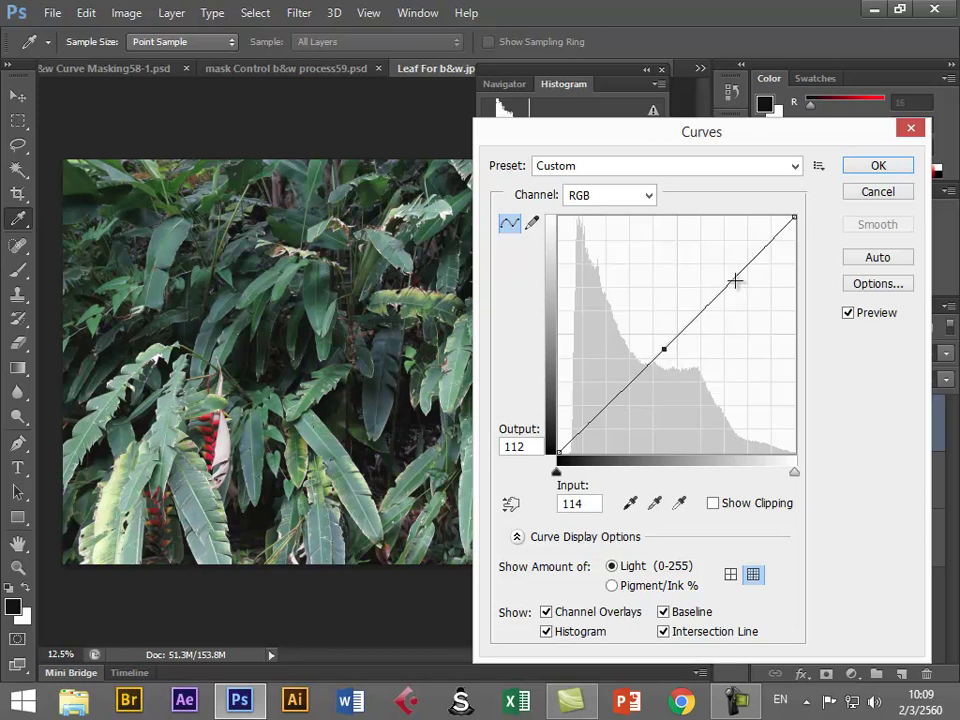
left_click_drag(735, 281, 727, 263)
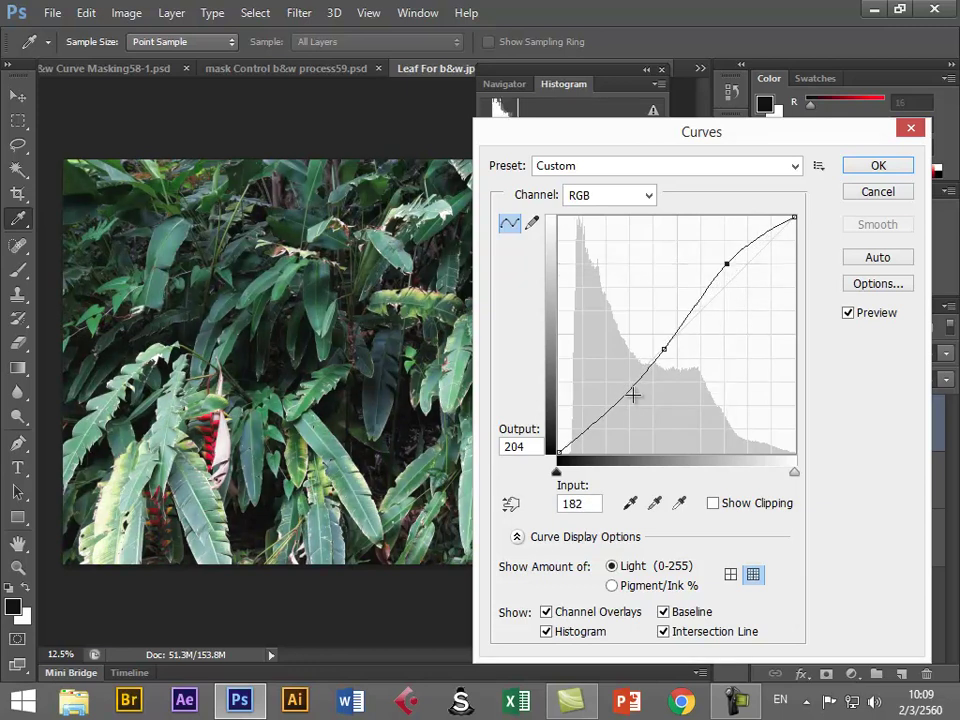
left_click_drag(608, 414, 611, 429)
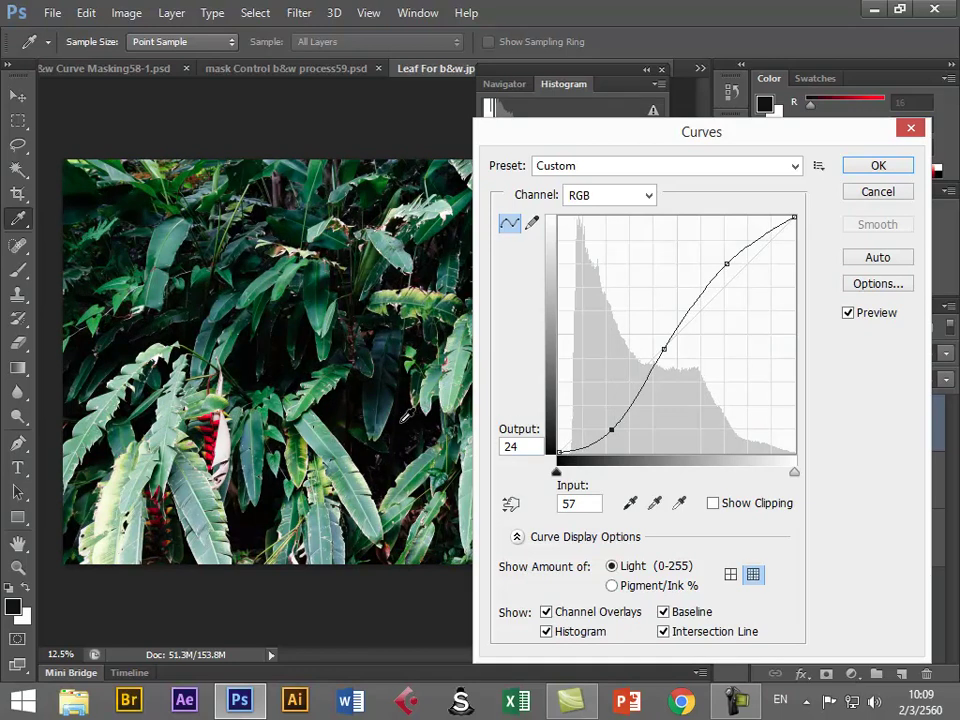
Steepen the S-curve by raising the highlight point, moving the shadow point to input 65, output 11, and centring the midtone point at 113
left_click_drag(729, 265, 723, 241)
left_click_drag(612, 431, 620, 443)
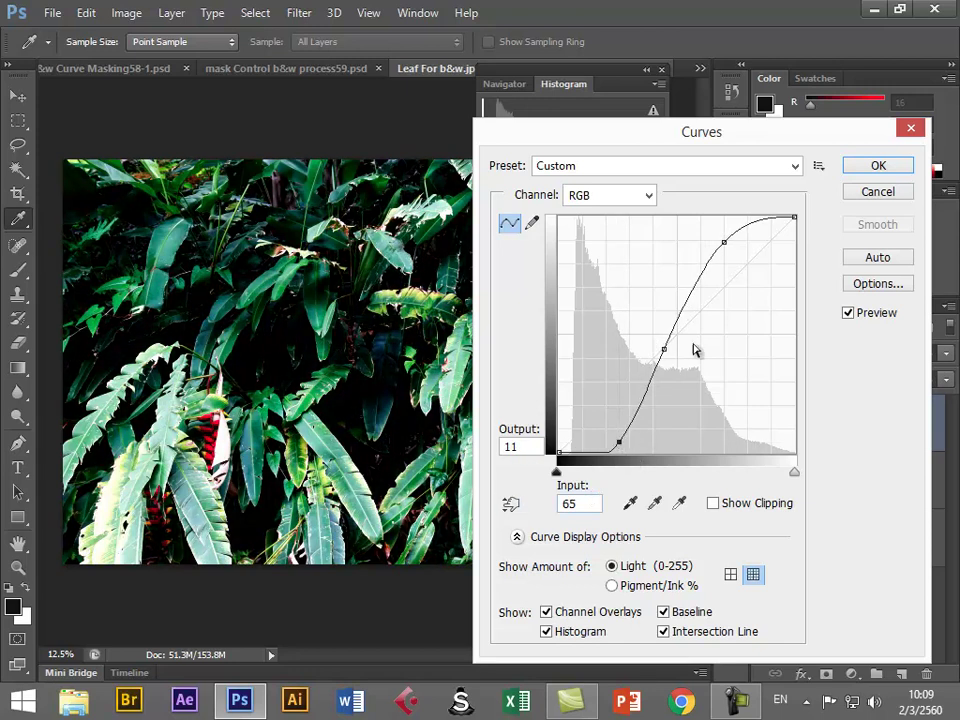
left_click_drag(665, 345, 663, 347)
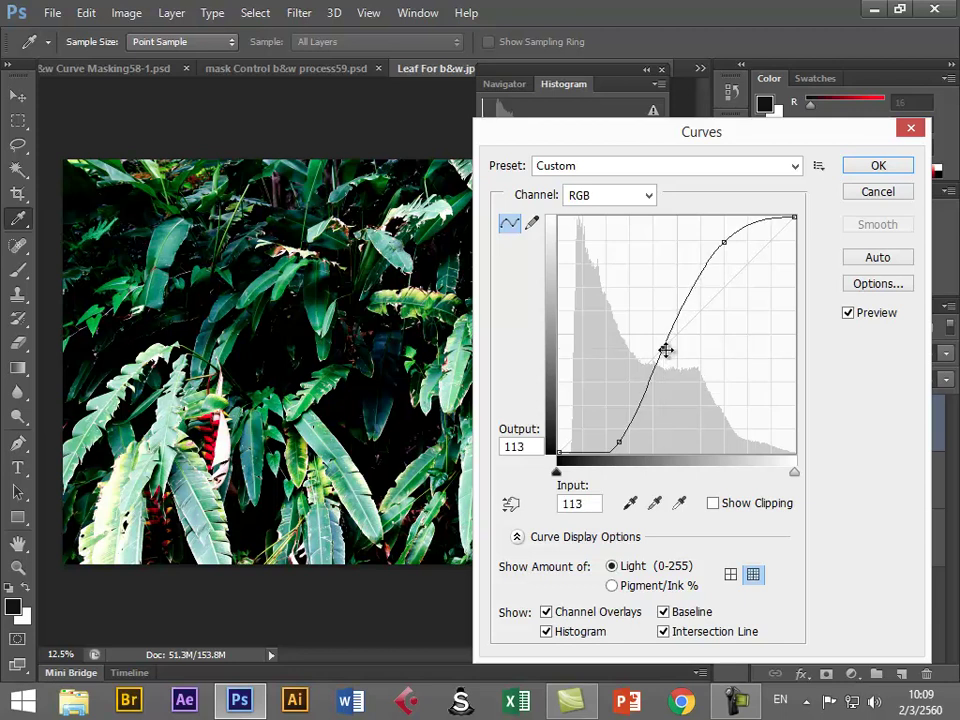
Try an extra shadow point at input 39, output 188, drop it to output 0, delete it, and reset the whole curve
left_click_drag(591, 450, 594, 279)
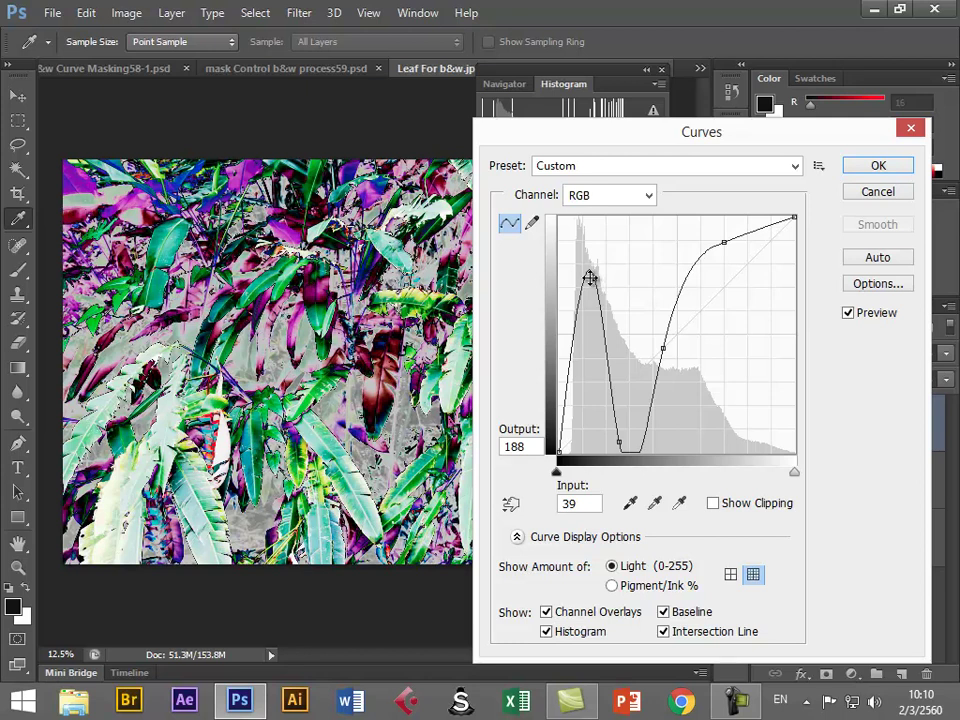
left_click_drag(590, 278, 594, 452)
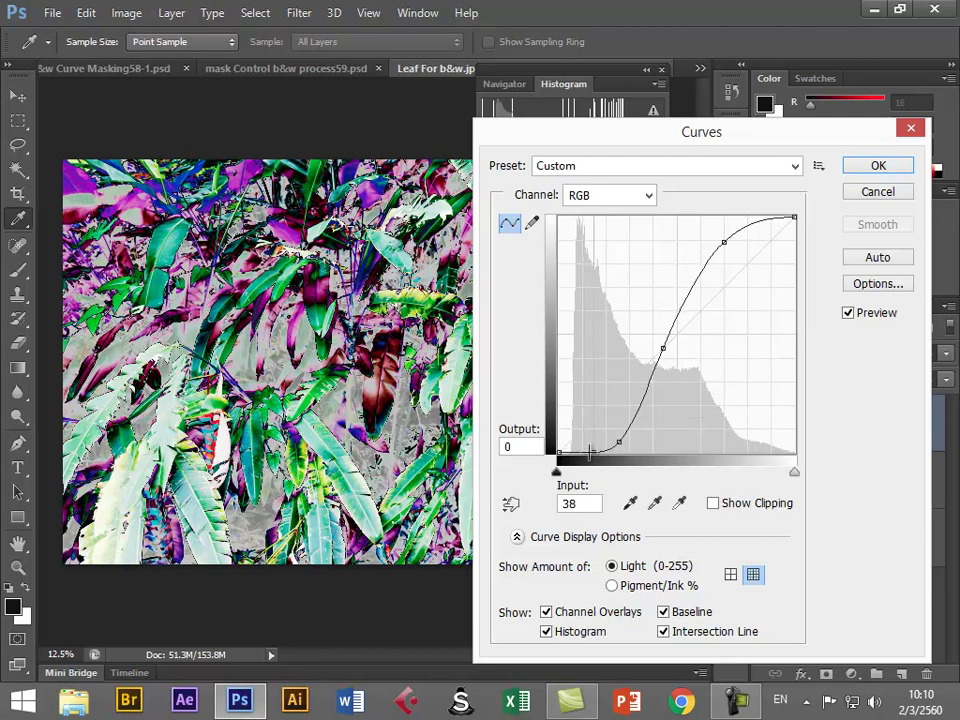
left_click(621, 442)
left_click(593, 451)
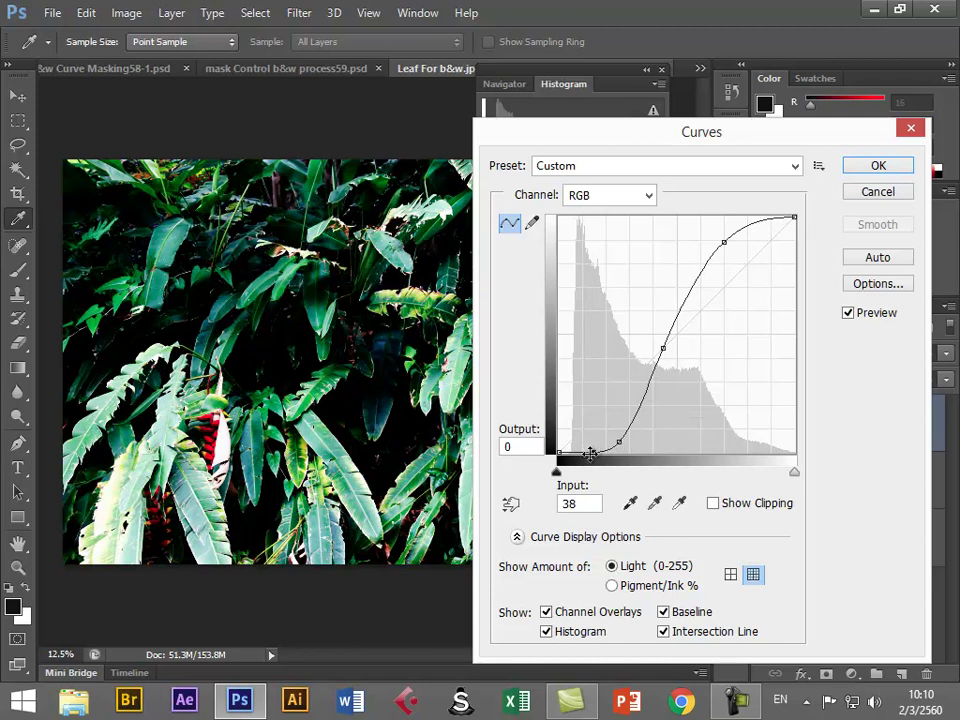
left_click(591, 454, "ctrl")
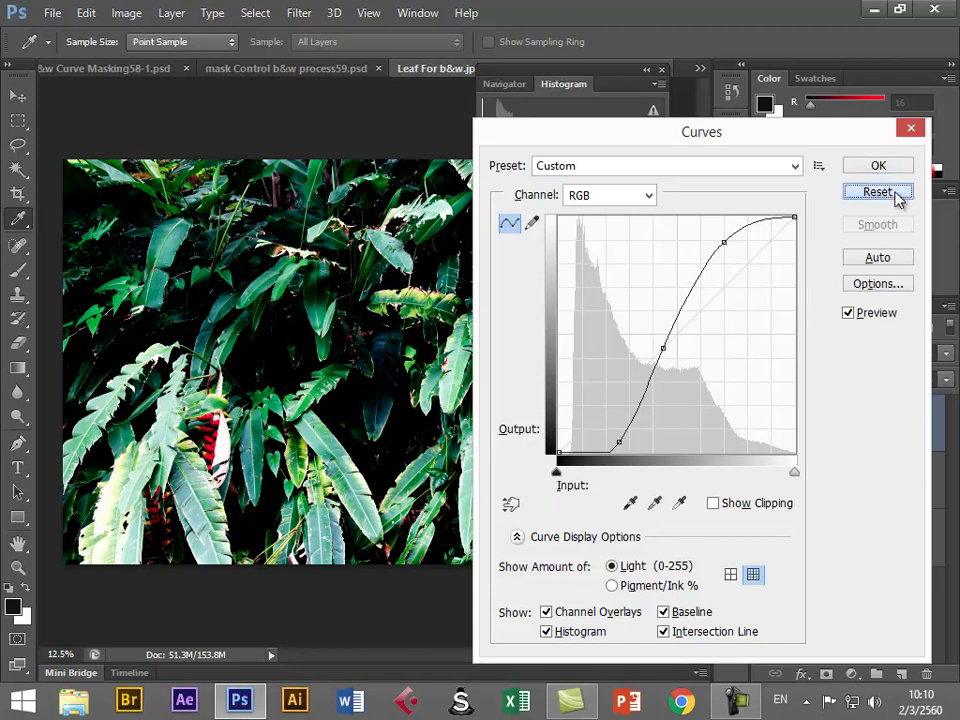
left_click(893, 192, "alt")
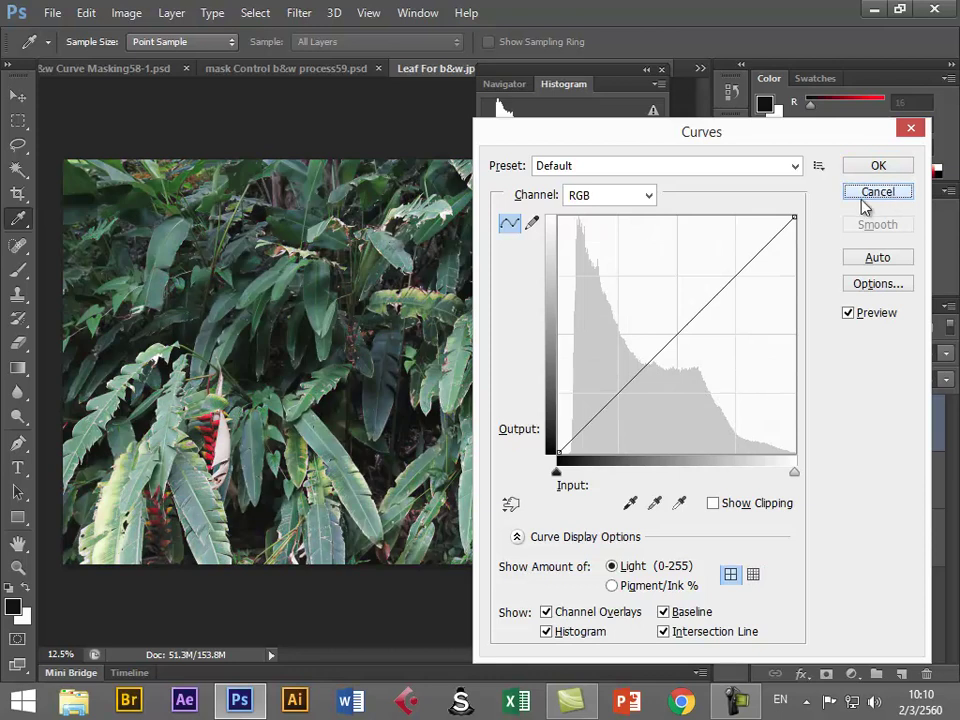
Sample a dark gap and a bright leaf in the photo to locate their tones on the curve
left_click(249, 347)
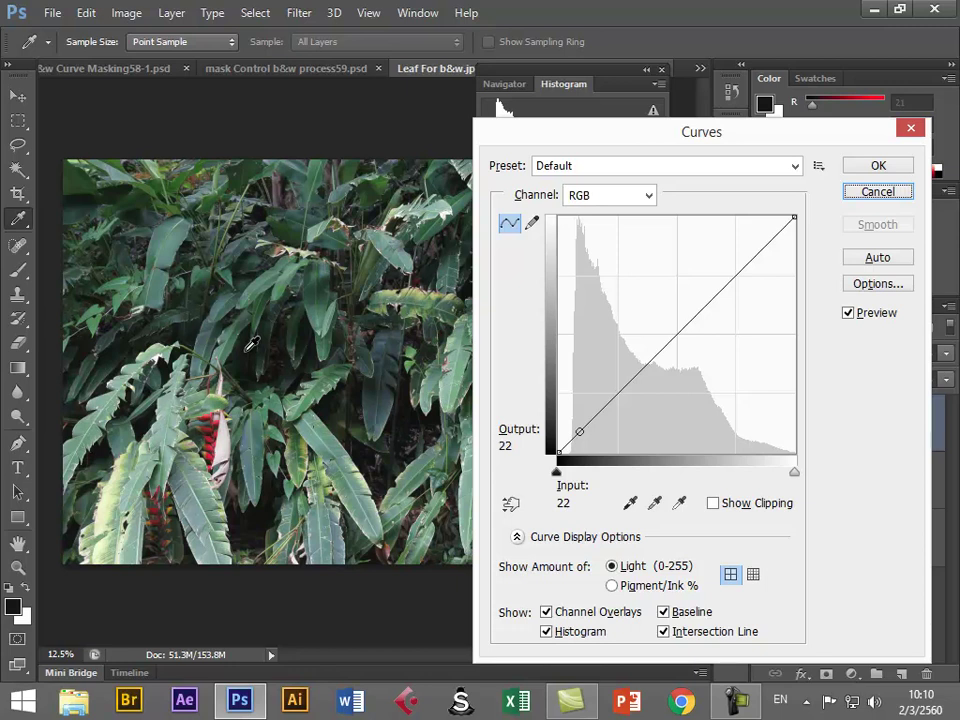
left_click(170, 428)
left_click_drag(172, 424, 176, 414)
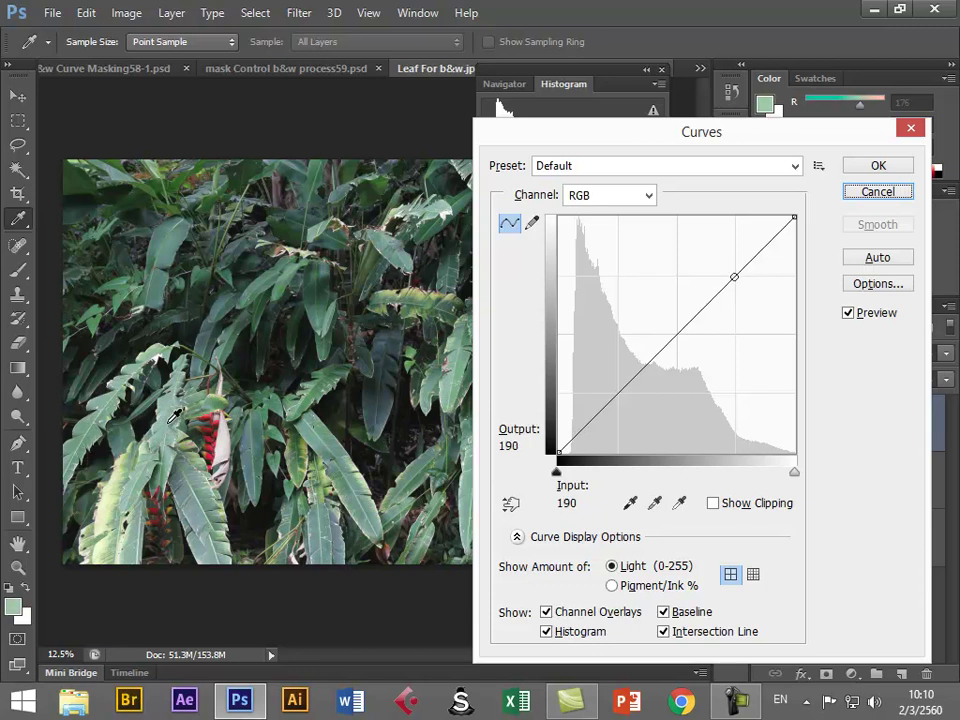
Switch the graph to the finer grid and sample more leaves, the pale flower part and a dark gap to locate their tones
left_click(753, 574)
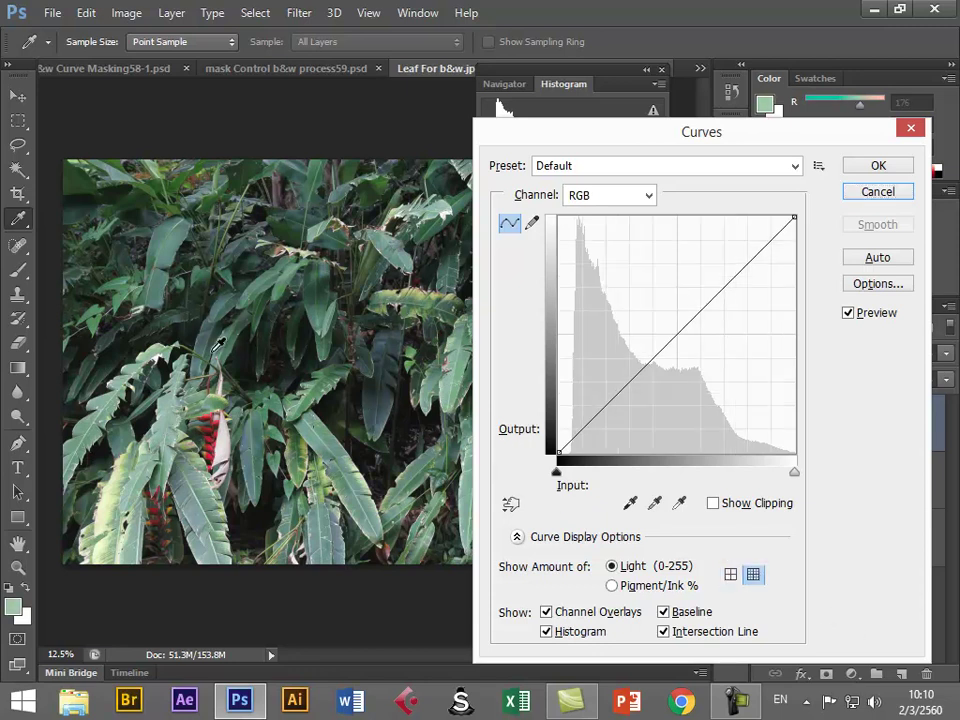
left_click(212, 336)
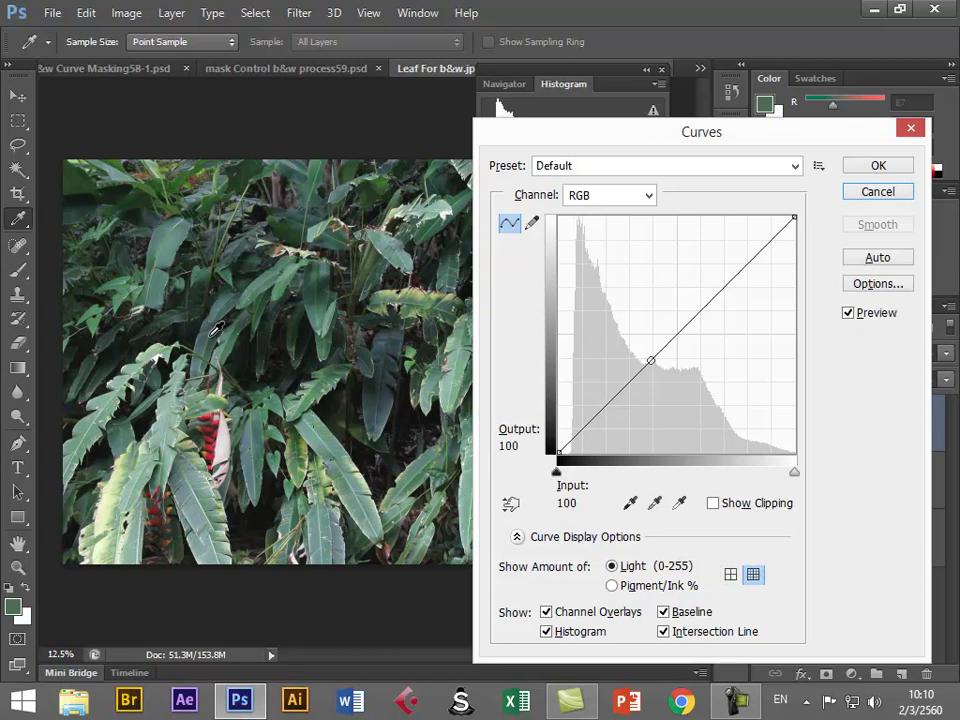
left_click_drag(212, 334, 212, 337)
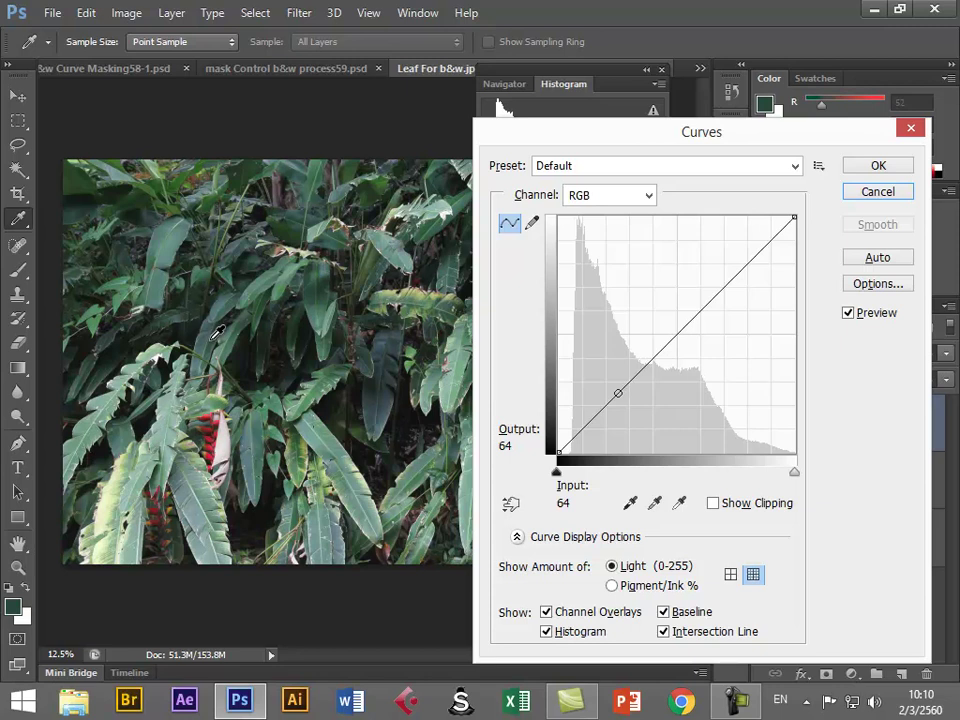
left_click(230, 443)
left_click_drag(230, 443, 230, 443)
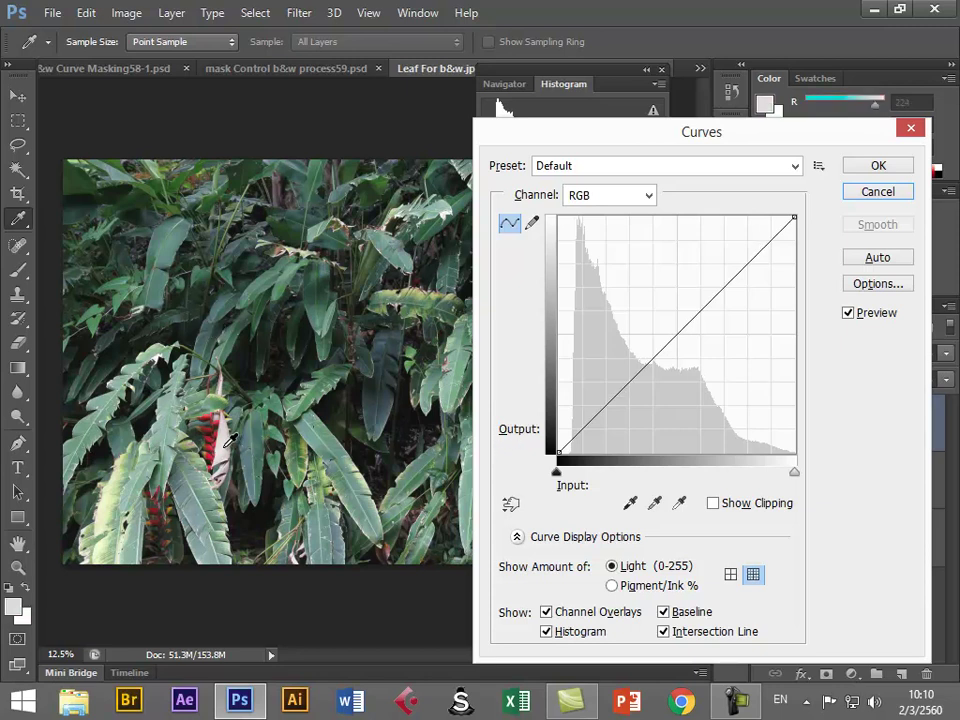
left_click(305, 338)
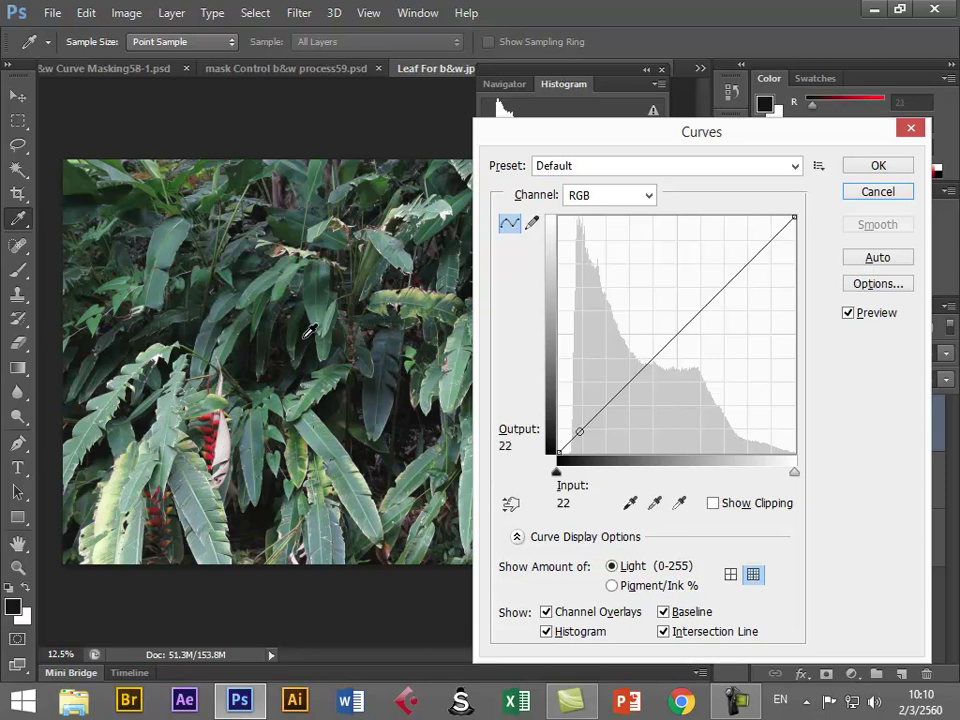
left_click(388, 396)
left_click_drag(391, 393, 391, 393)
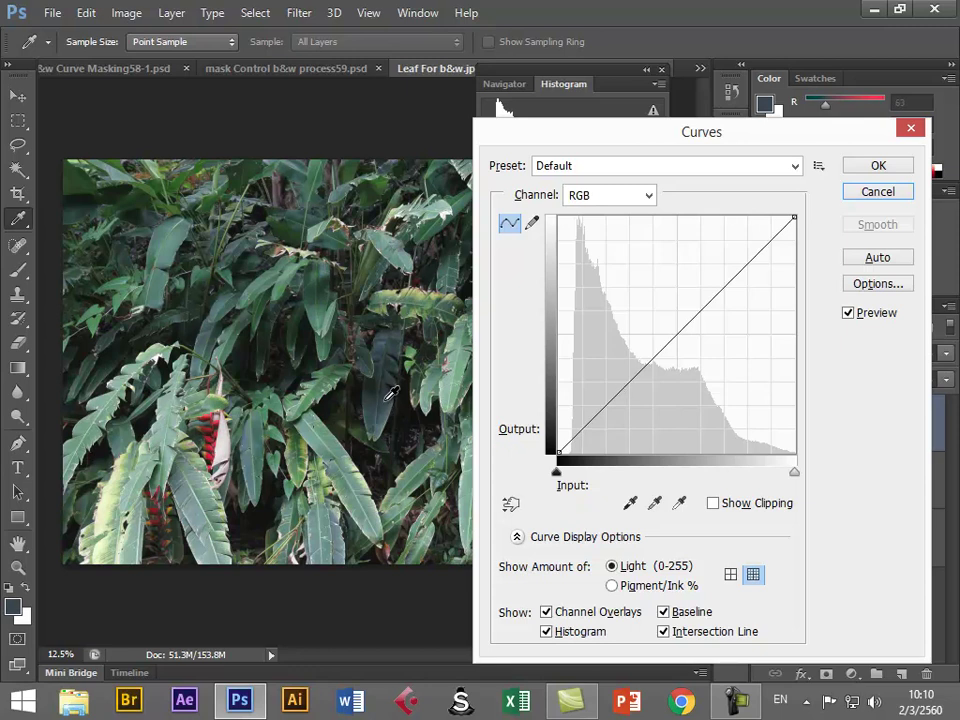
Add shadow and midtone points to the RGB curve and lower the shadow point to input 71, output 37
left_click(619, 391)
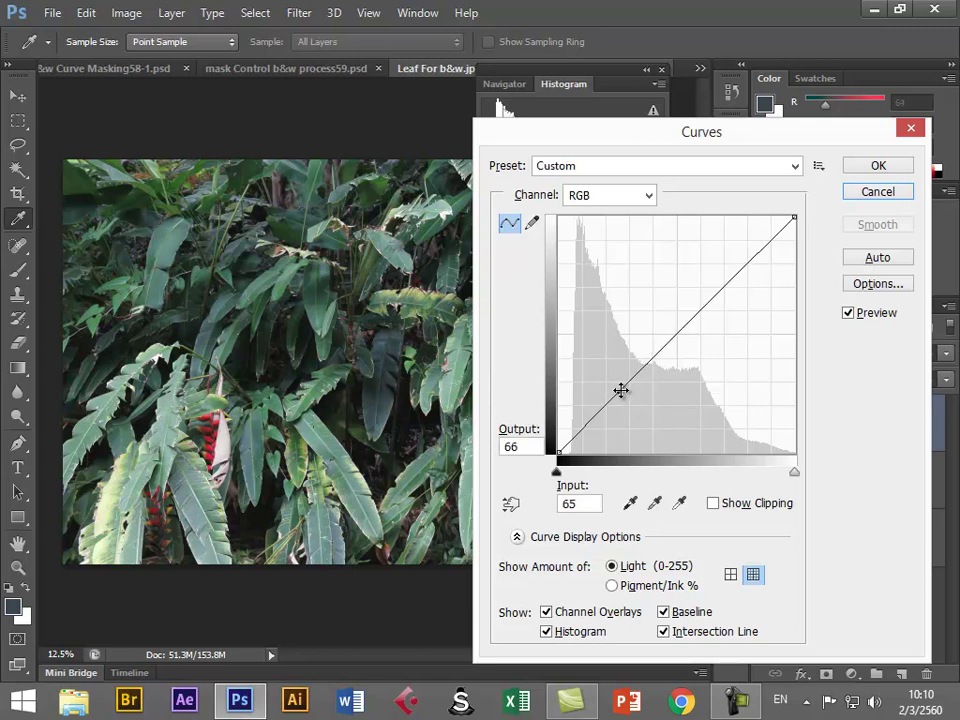
left_click(666, 345)
left_click_drag(618, 394, 623, 422)
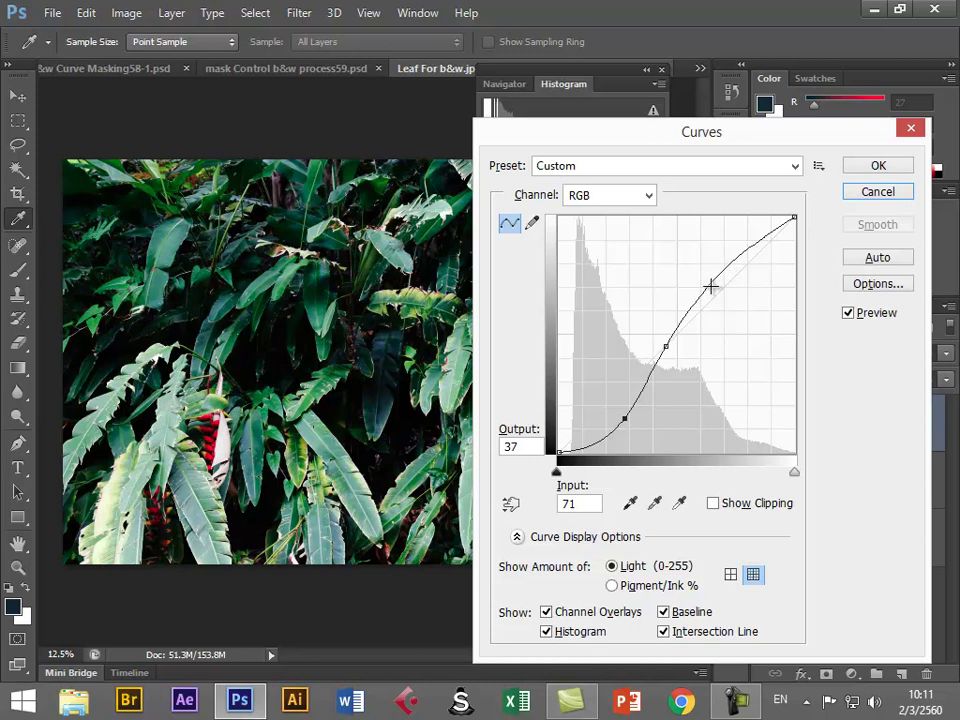
Hold the highlights on the baseline with points at input 173, output 174; input 209, output 210; and input 132, output 133
left_click(708, 285)
left_click_drag(707, 285, 717, 292)
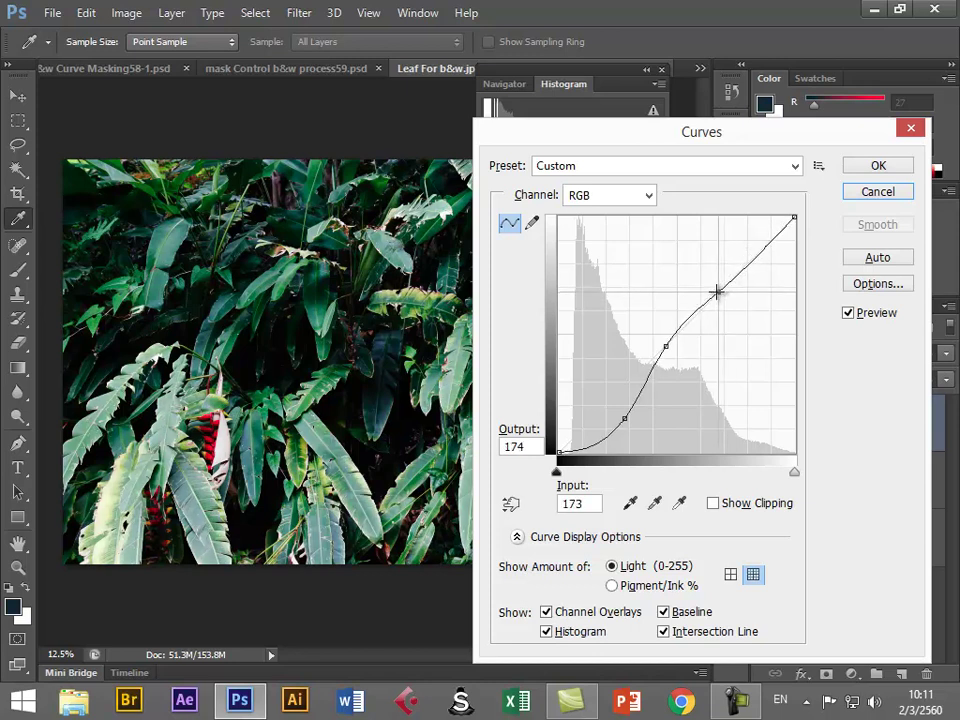
left_click(751, 259)
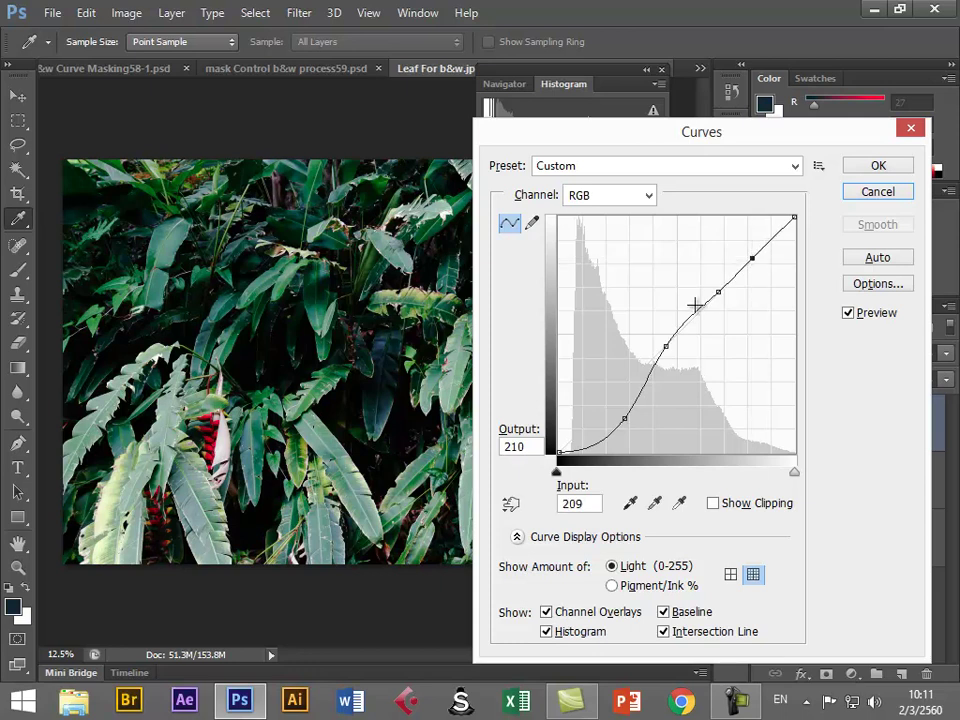
left_click_drag(679, 326, 680, 329)
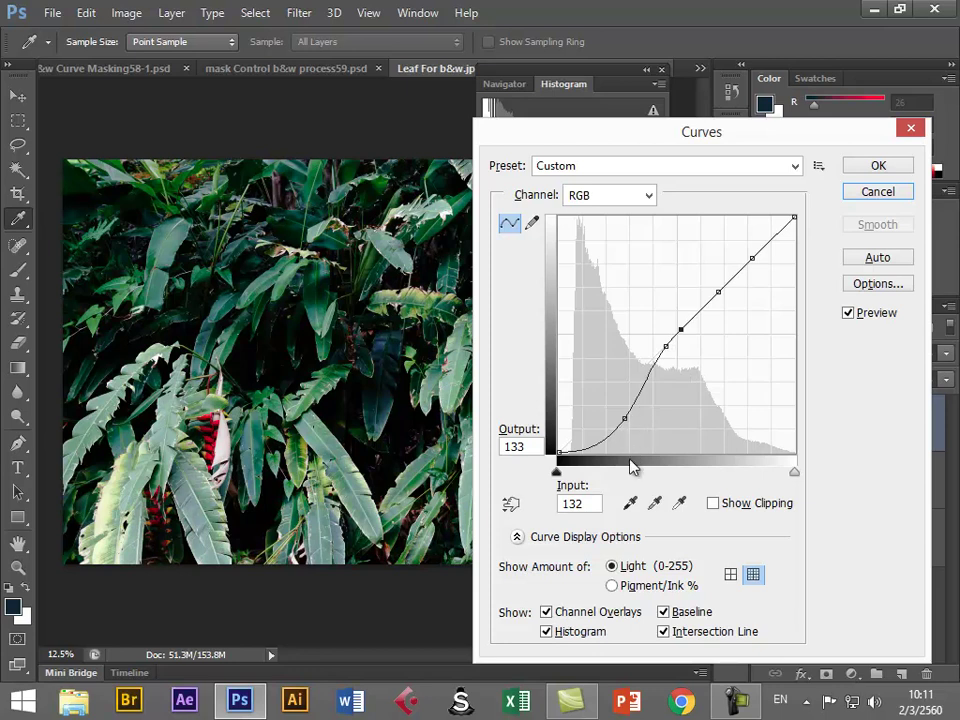
Try the shadow point at input 75, output 32, view the photo beside the dialog, and set it to input 70, output 28
mouse_move(627, 418)
left_mouse_down()
mouse_move(620, 412)
mouse_move(629, 421)
left_mouse_up()
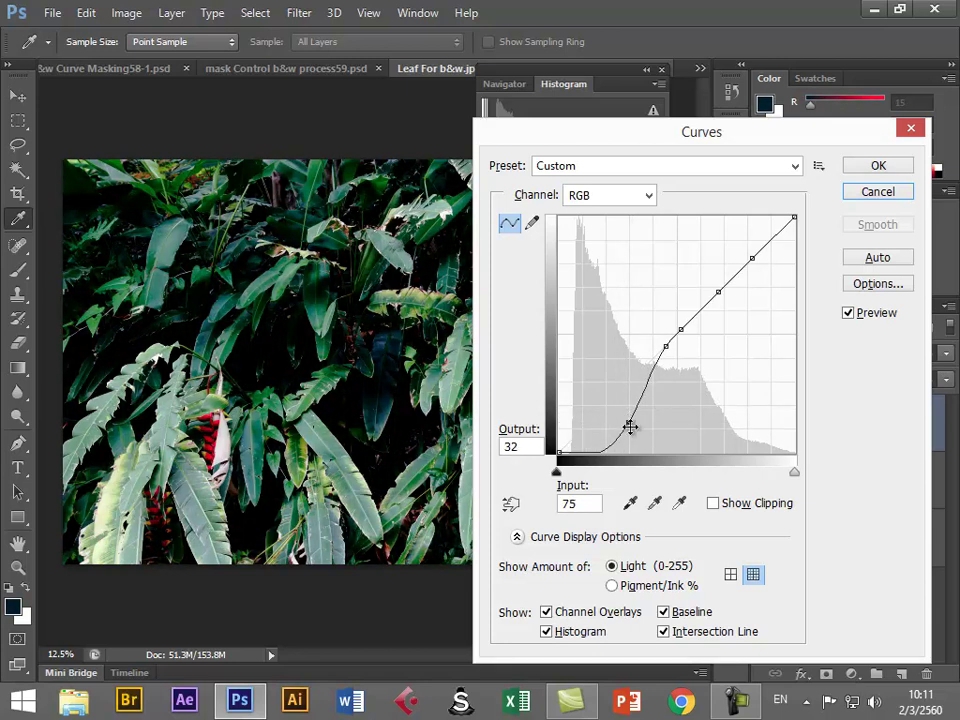
left_click_drag(638, 147, 792, 146)
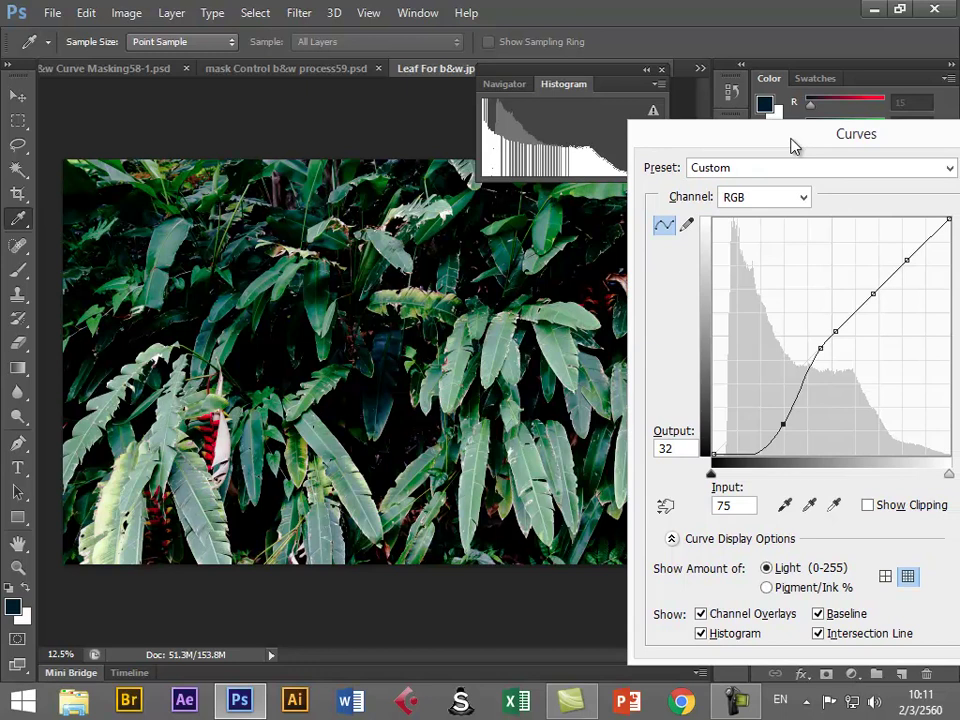
left_click_drag(792, 146, 530, 175)
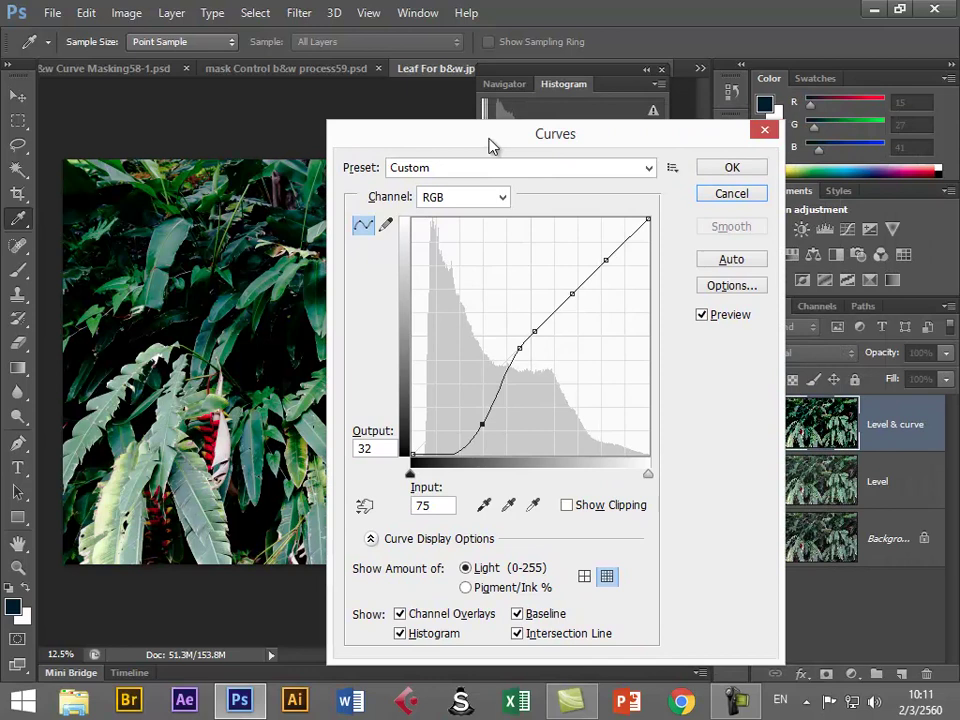
left_click_drag(490, 146, 553, 116)
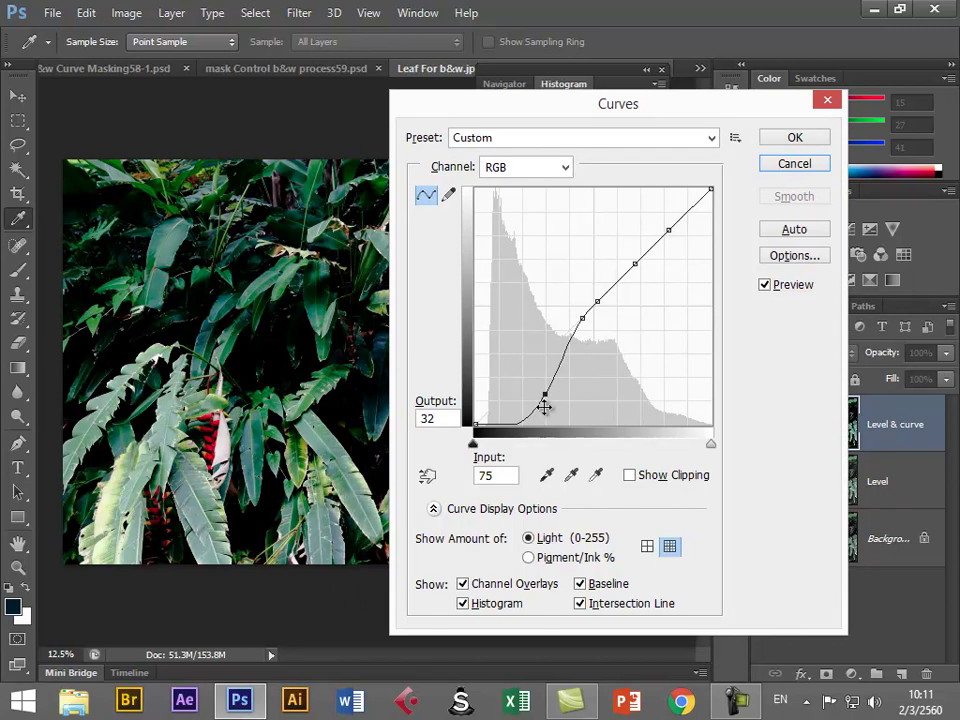
mouse_move(545, 395)
left_mouse_down()
mouse_move(529, 387)
mouse_move(540, 399)
left_mouse_up()
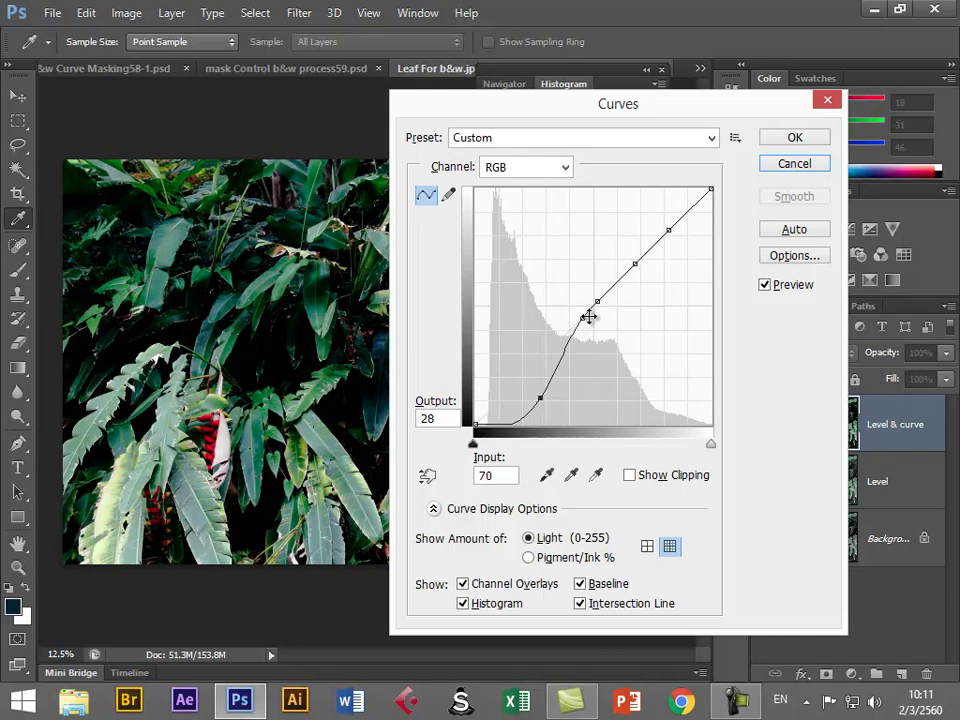
Lower the midtone point slightly, add a deeper shadow point, and place the upper shadow point at input 74, output 33
left_click_drag(668, 106, 829, 111)
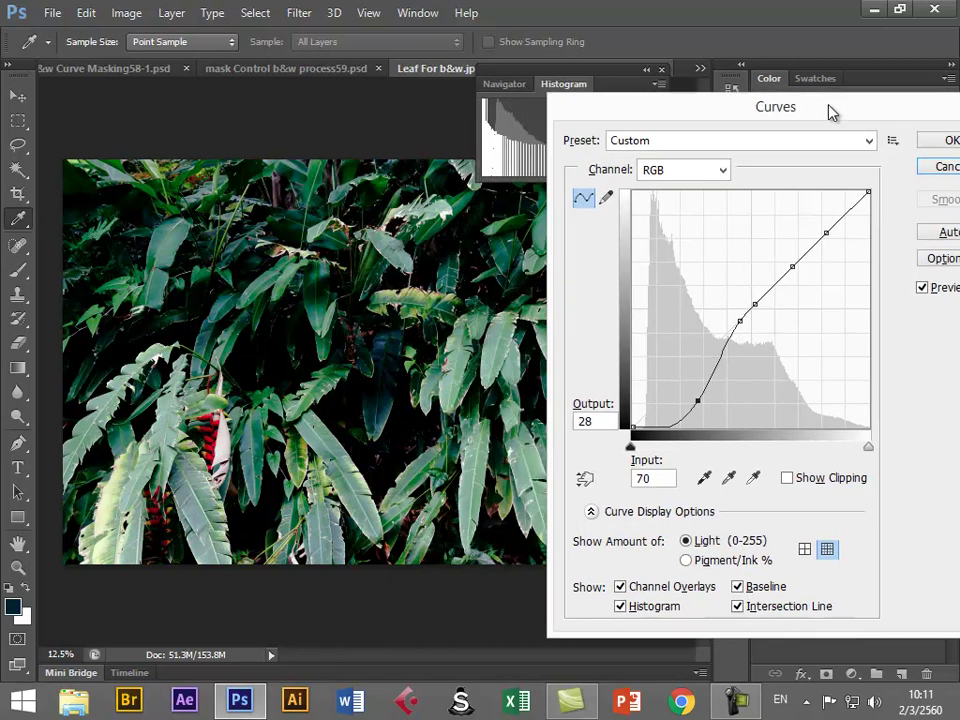
left_click_drag(740, 322, 737, 325)
left_click(707, 404)
mouse_move(685, 424)
left_mouse_down()
mouse_move(665, 423)
mouse_move(685, 422)
left_mouse_up()
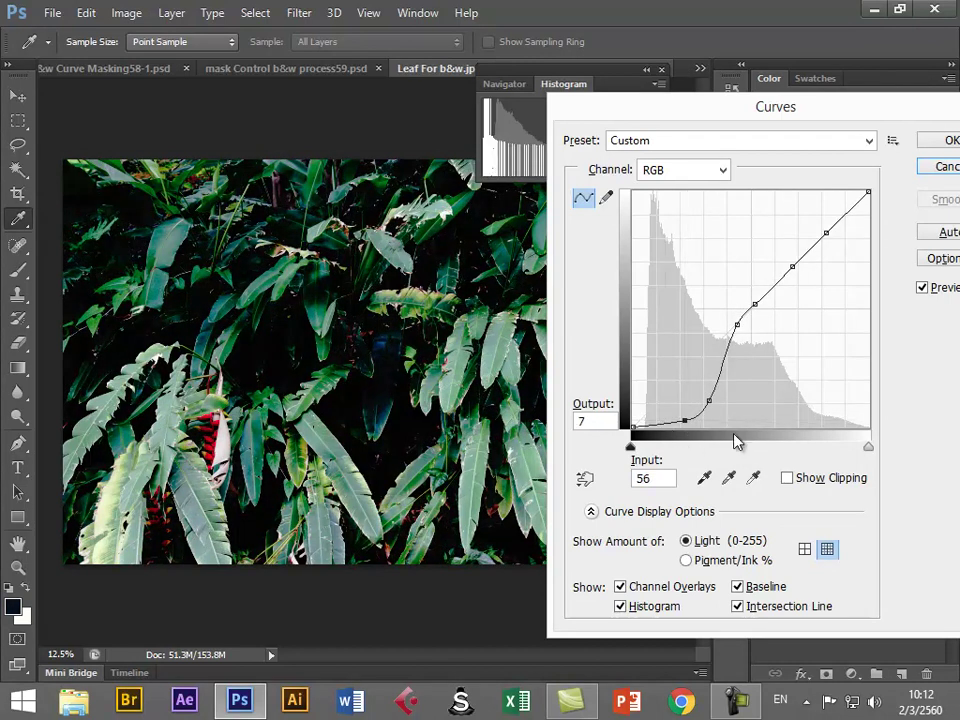
mouse_move(709, 400)
left_mouse_down()
mouse_move(680, 418)
mouse_move(705, 406)
left_mouse_up()
left_click(684, 421)
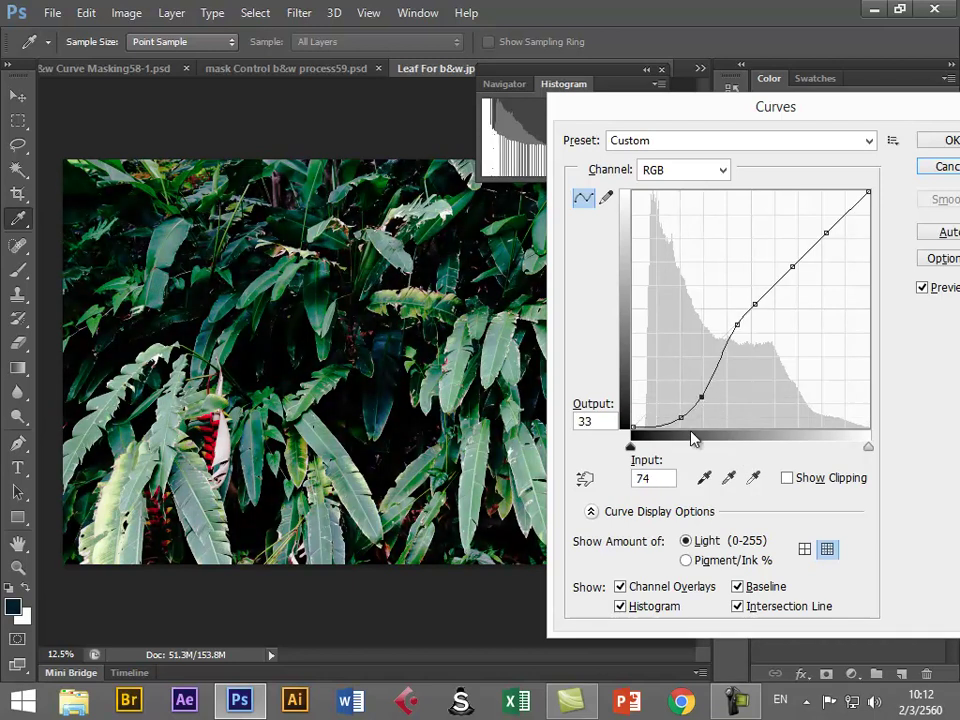
Nudge the upper shadow point, set the deepest one to input 48, output 4, and apply the curve to the layer
left_click_drag(714, 113, 636, 123)
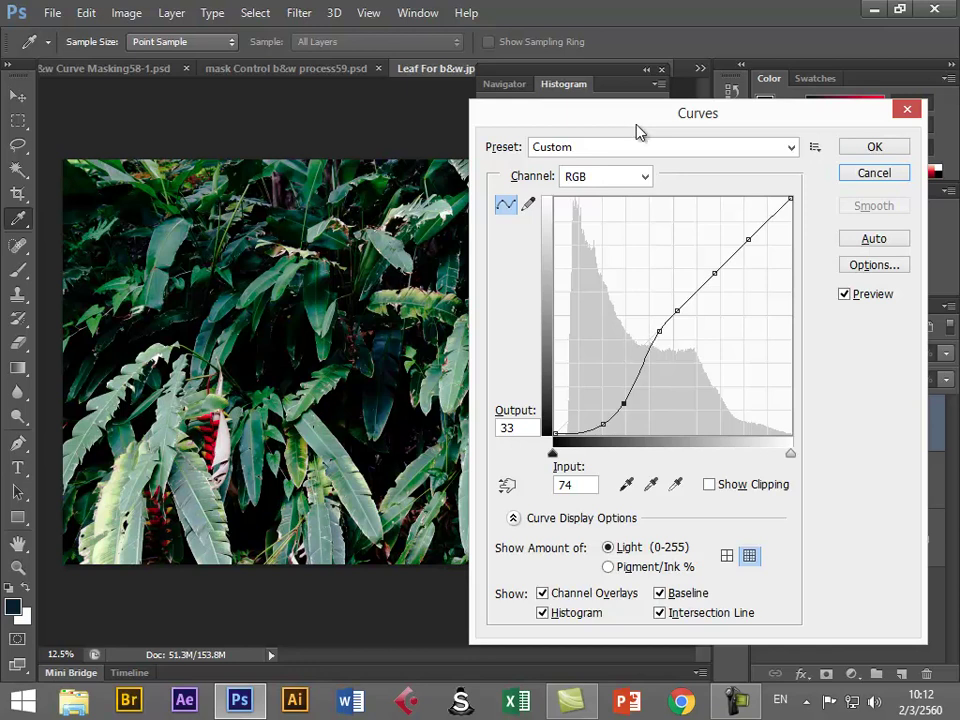
left_click_drag(623, 403, 599, 427)
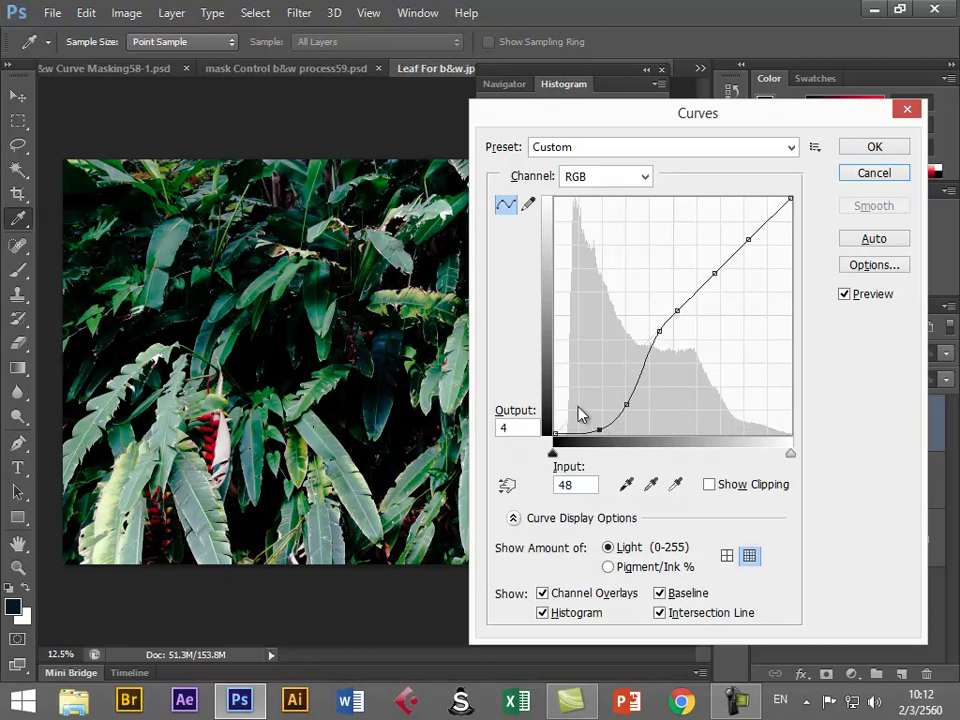
left_click(876, 148)
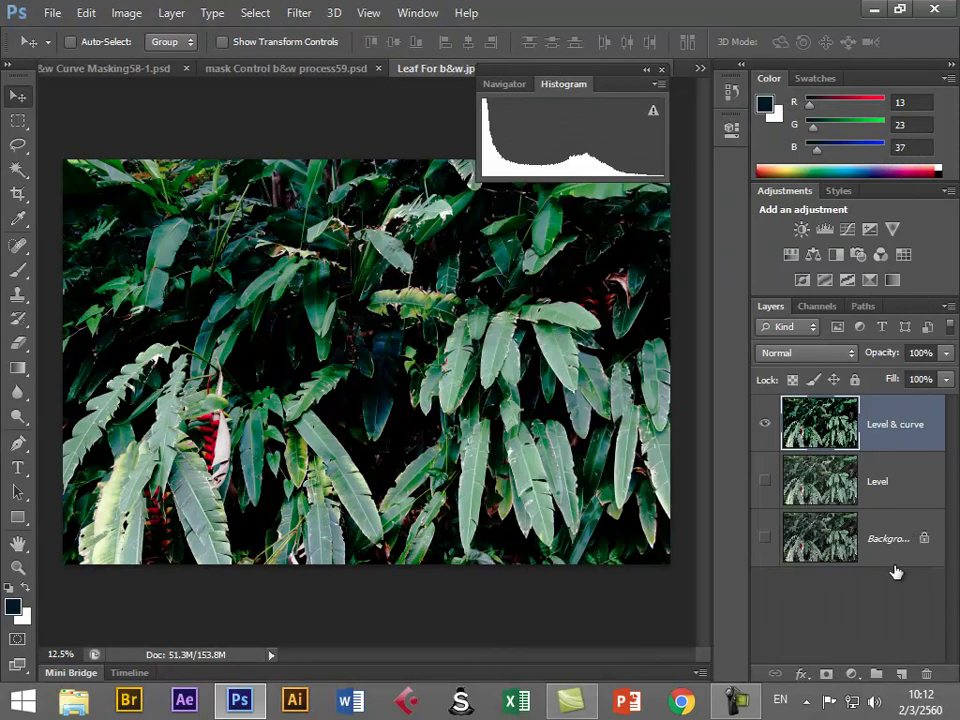
Show the Level layer and compare it with Level & curve by hiding and reshowing the Level & curve layer
left_click(765, 481)
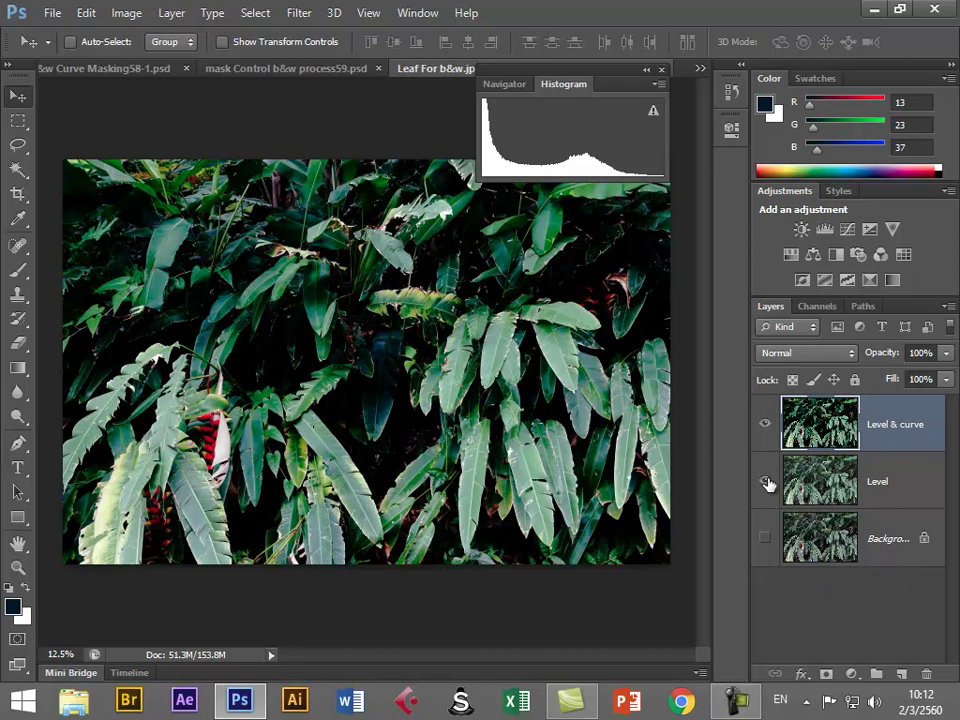
left_click(765, 424)
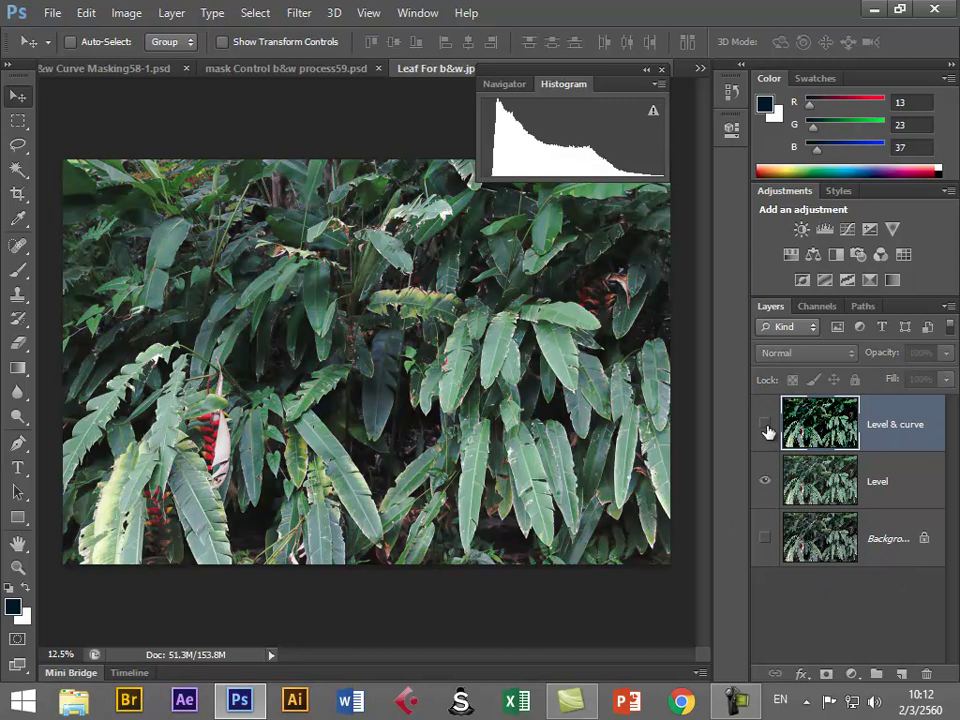
left_click(765, 424)
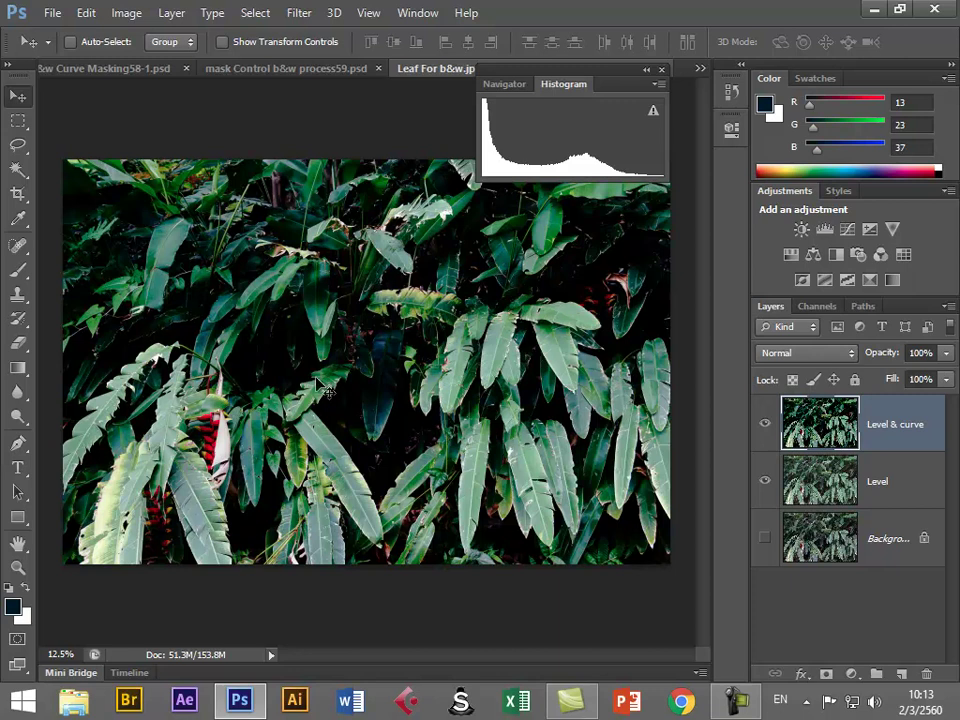
Try selecting the dark shadow areas of the leaf photo with the Magic Wand at tolerance 20, and clear the selection
left_click(19, 176)
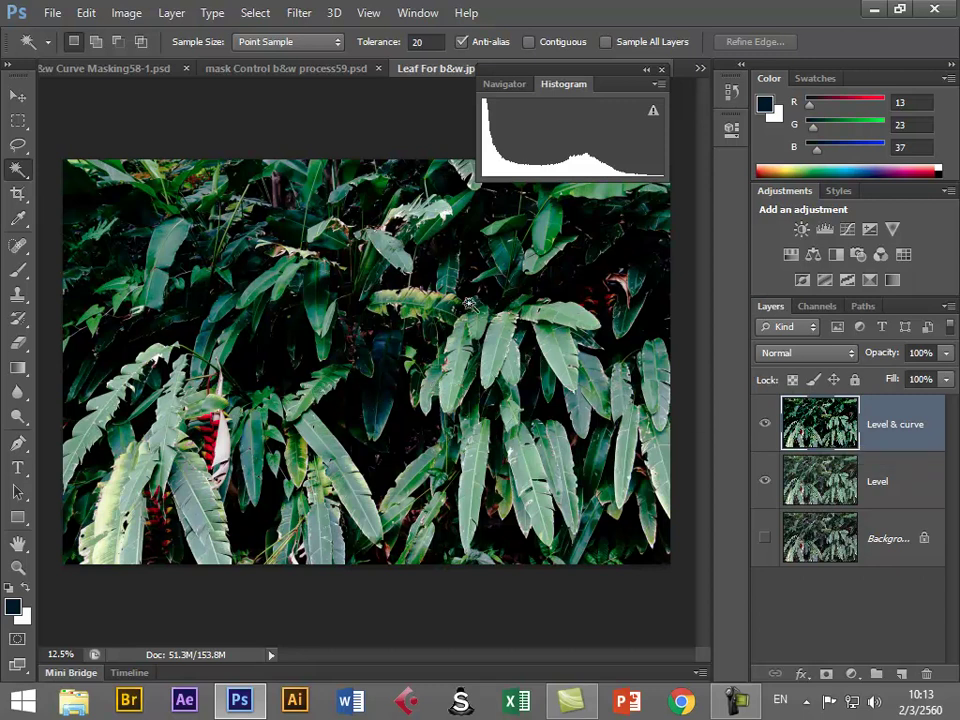
left_click(119, 352)
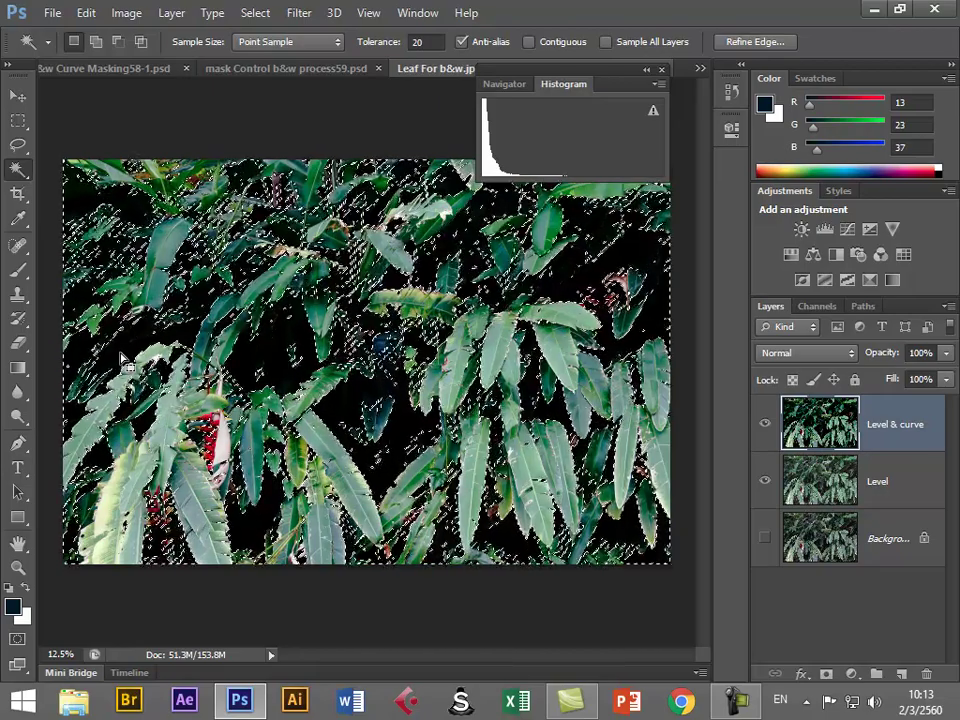
key("ctrl+d")
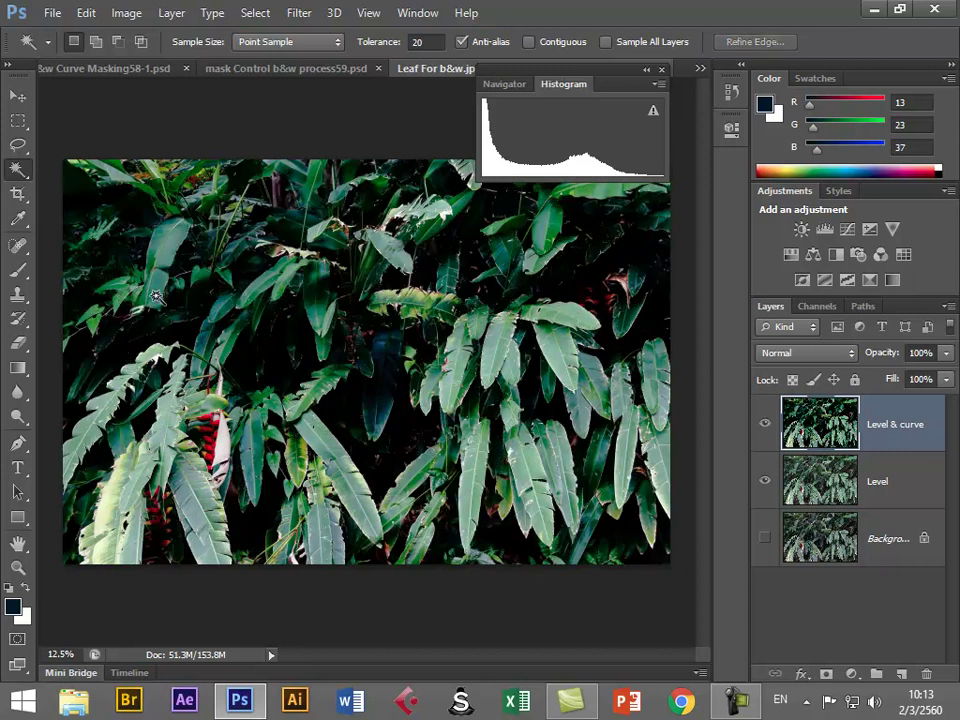
Try a Magic Wand selection on the leaf photo with the tolerance set to 255
left_click(423, 44)
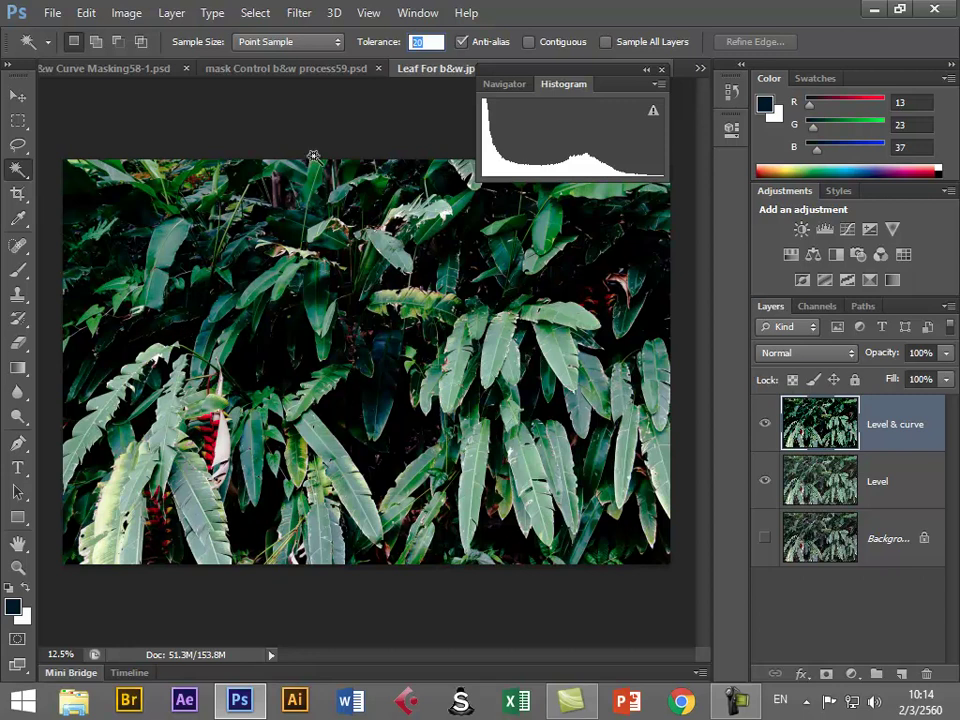
type("255")
left_click(283, 272)
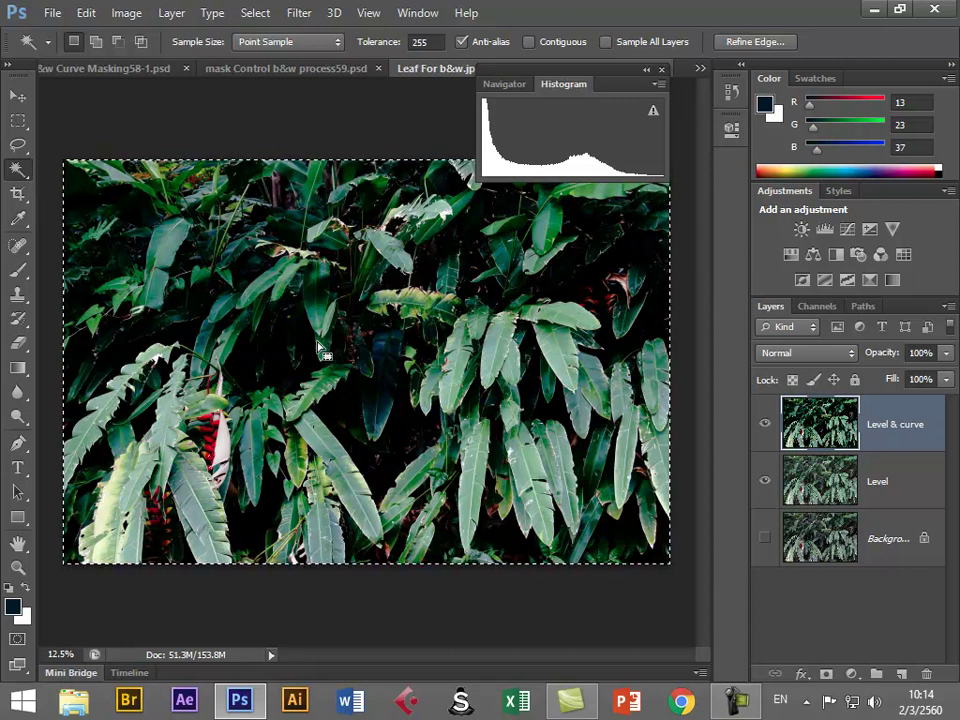
Try selecting the shadows with the Magic Wand tolerance set to 2 and Contiguous off, and clear the selection
left_click(370, 44)
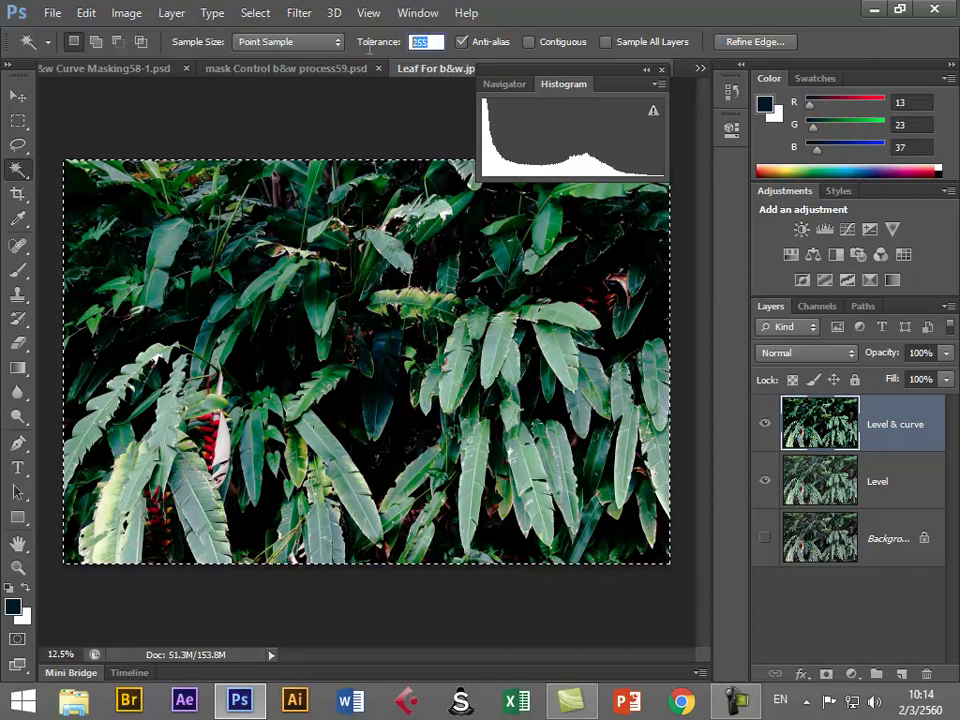
type("2")
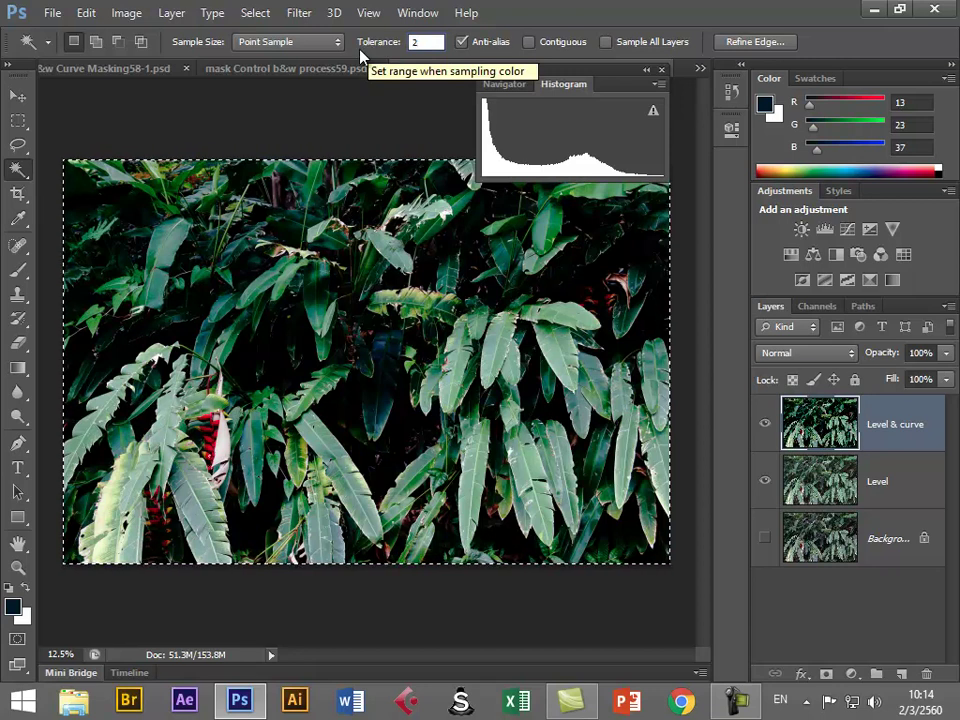
left_click(437, 155)
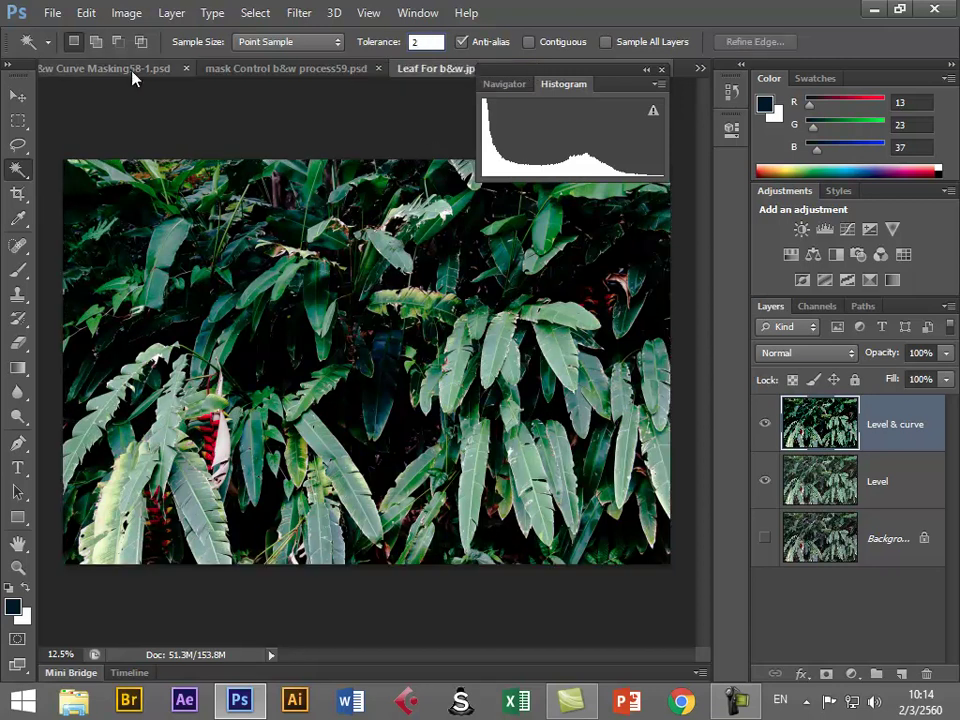
left_click(280, 362)
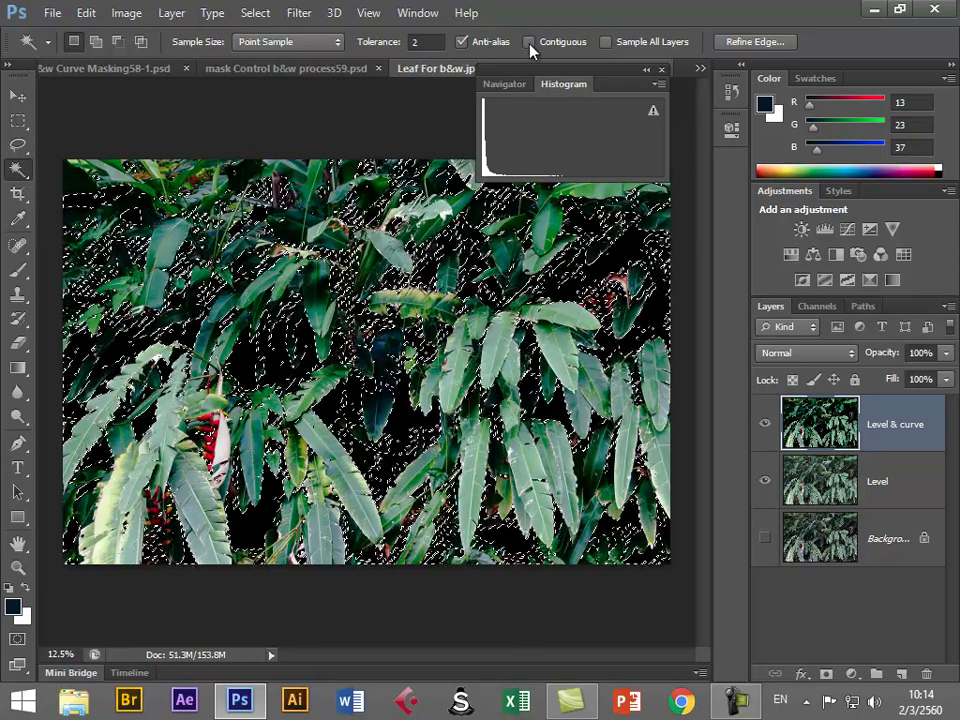
left_click(529, 43)
left_click(529, 43)
key("ctrl+d")
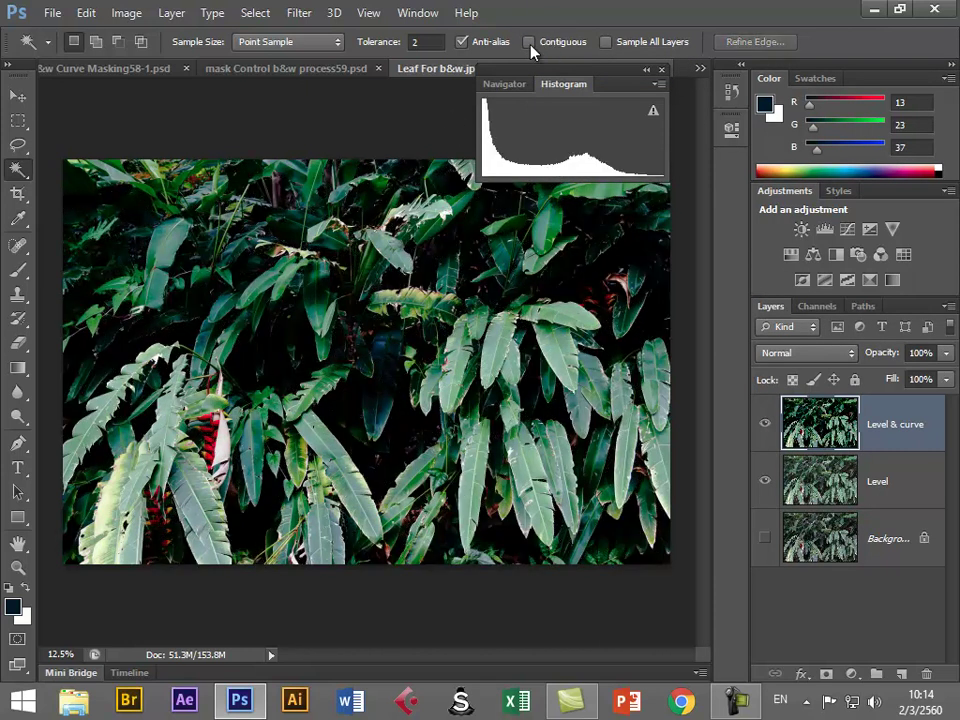
Try selecting small dark patches near the photo's upper-left area with Contiguous on, adding another patch to the selection
left_click(274, 352)
left_click(73, 300)
key("ctrl+d")
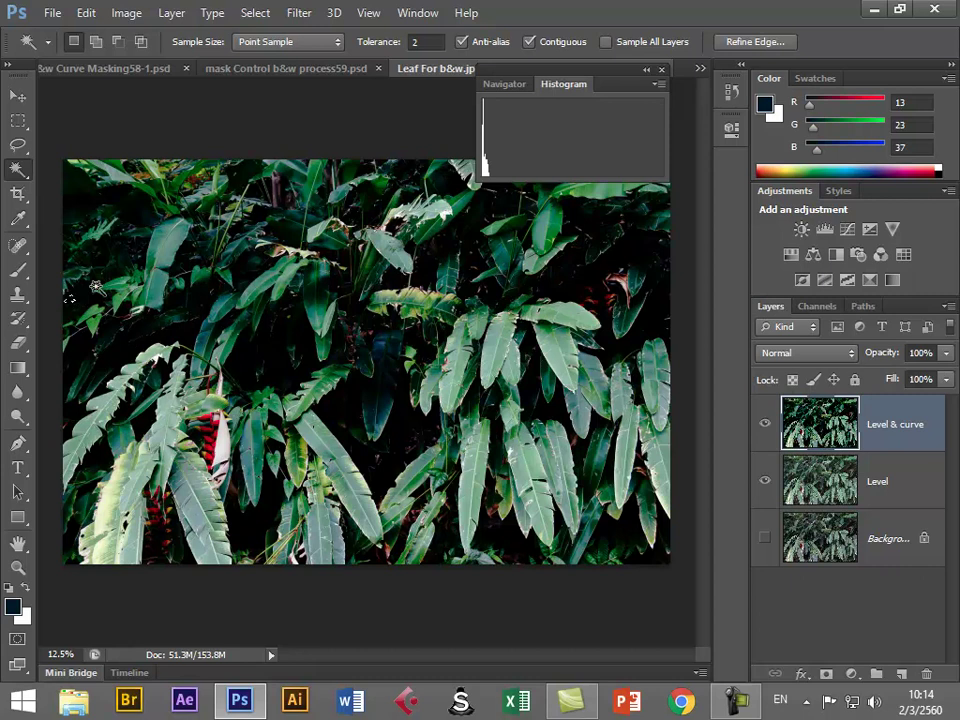
left_click(126, 251, "shift")
Turn Contiguous off, set the Magic Wand tolerance to 32, and select the shadow areas across the whole photo
left_click(529, 43)
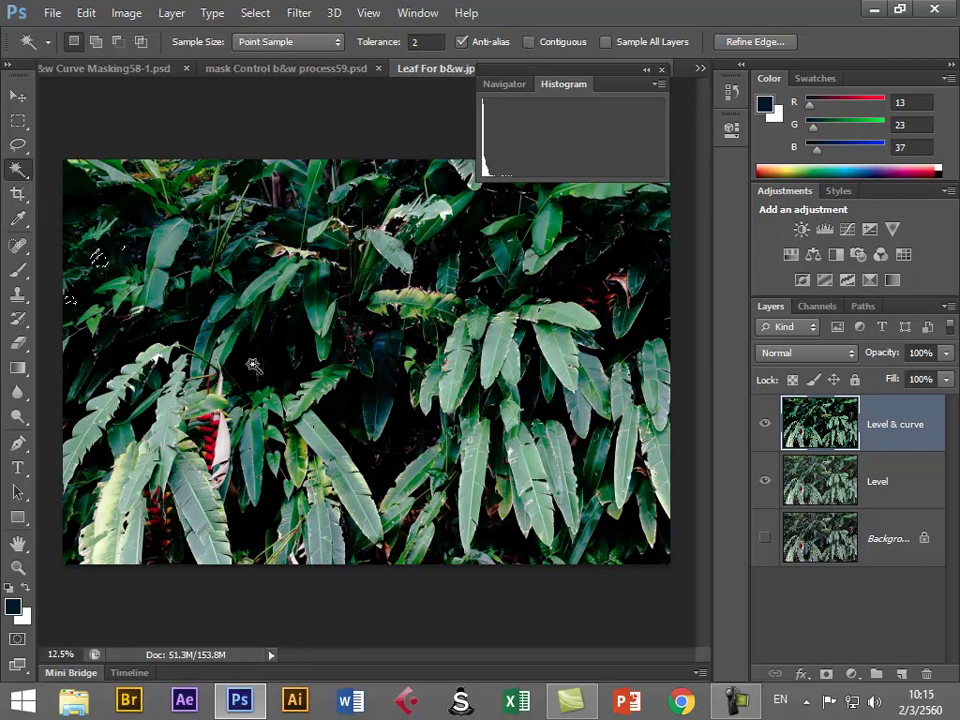
key("Return")
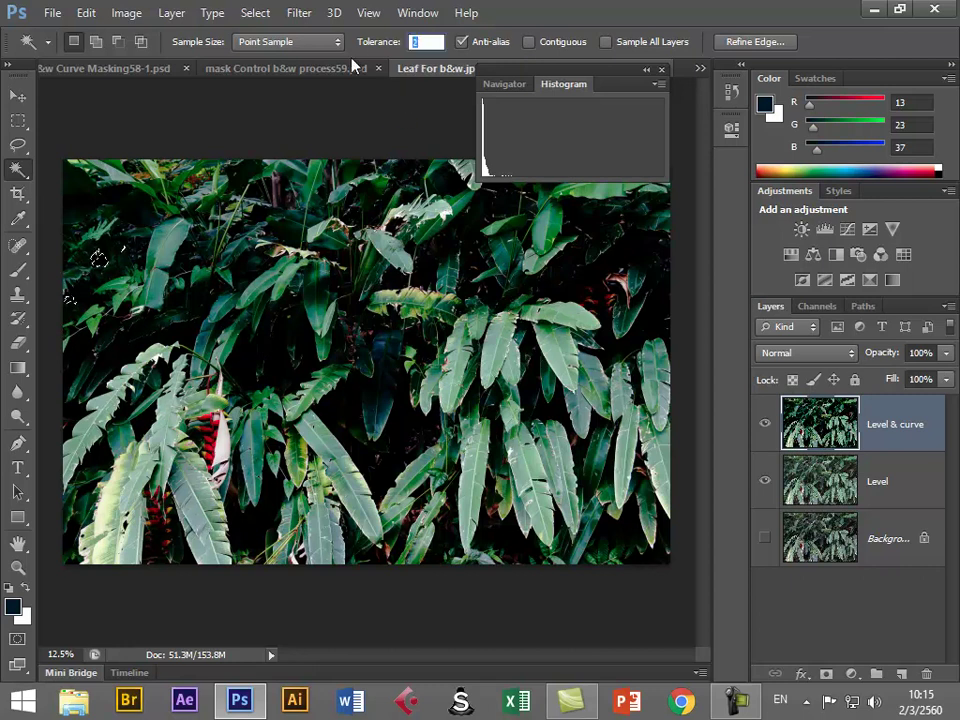
type("32")
left_click(279, 369)
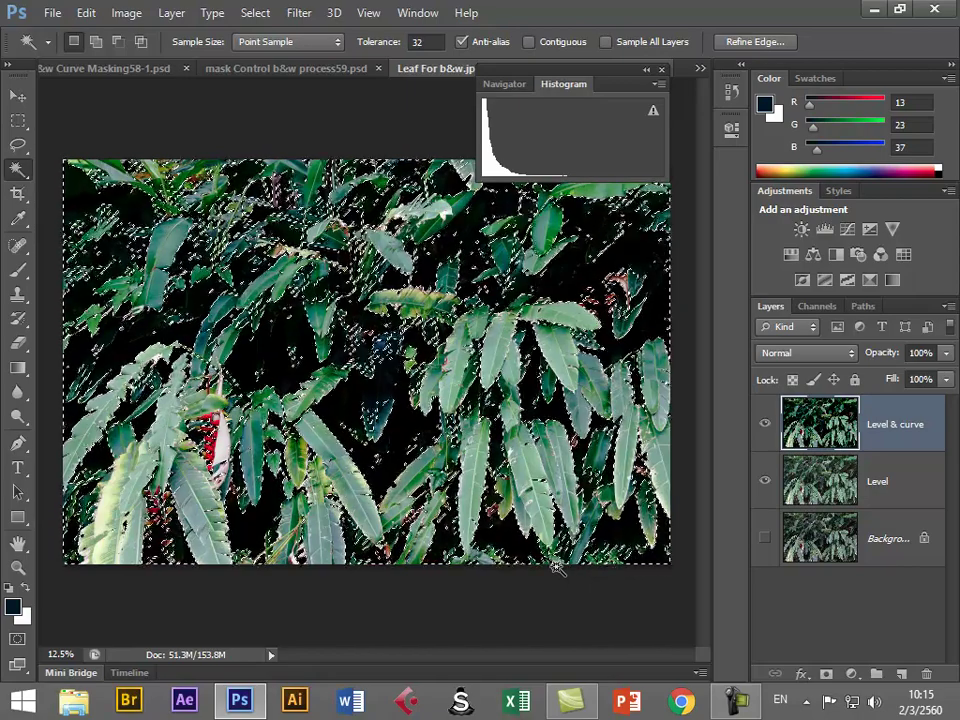
left_click(20, 172)
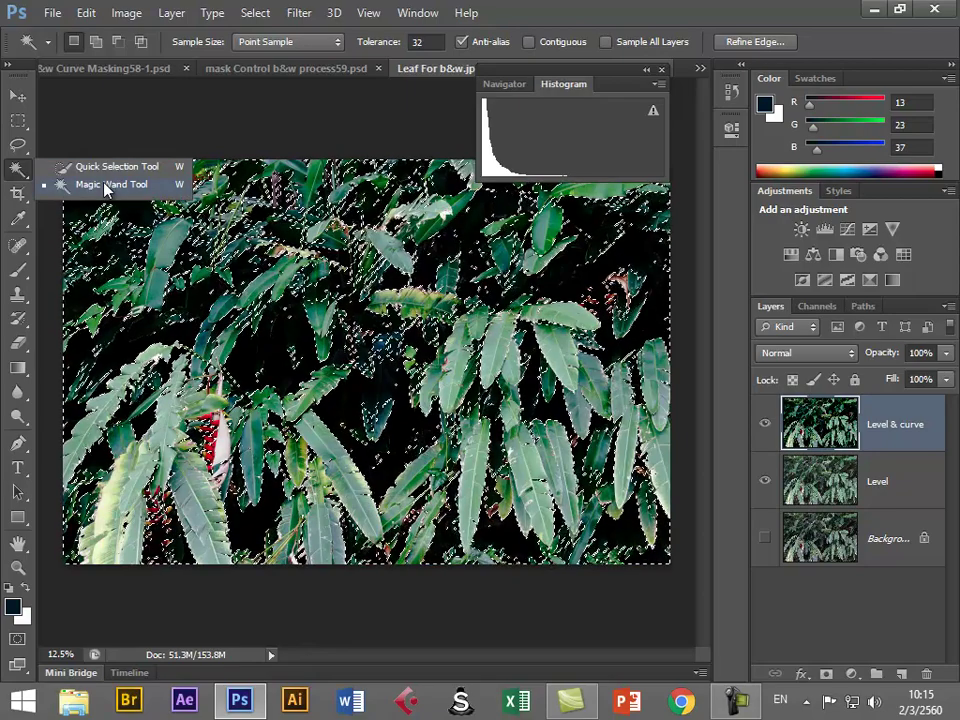
left_click(107, 185)
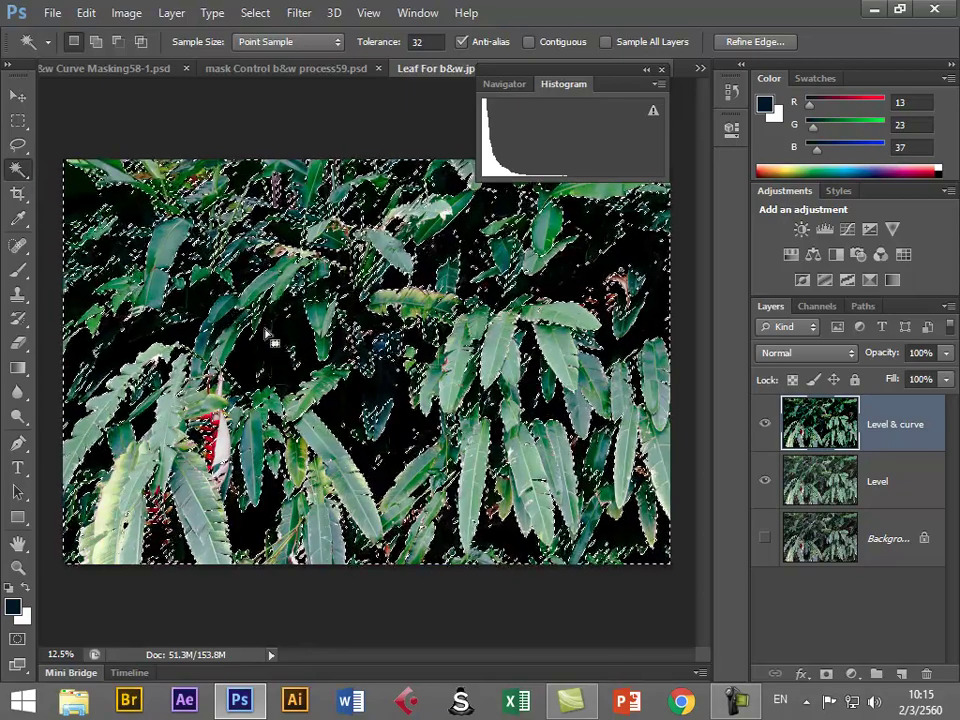
key("ctrl+d")
left_click(737, 700)
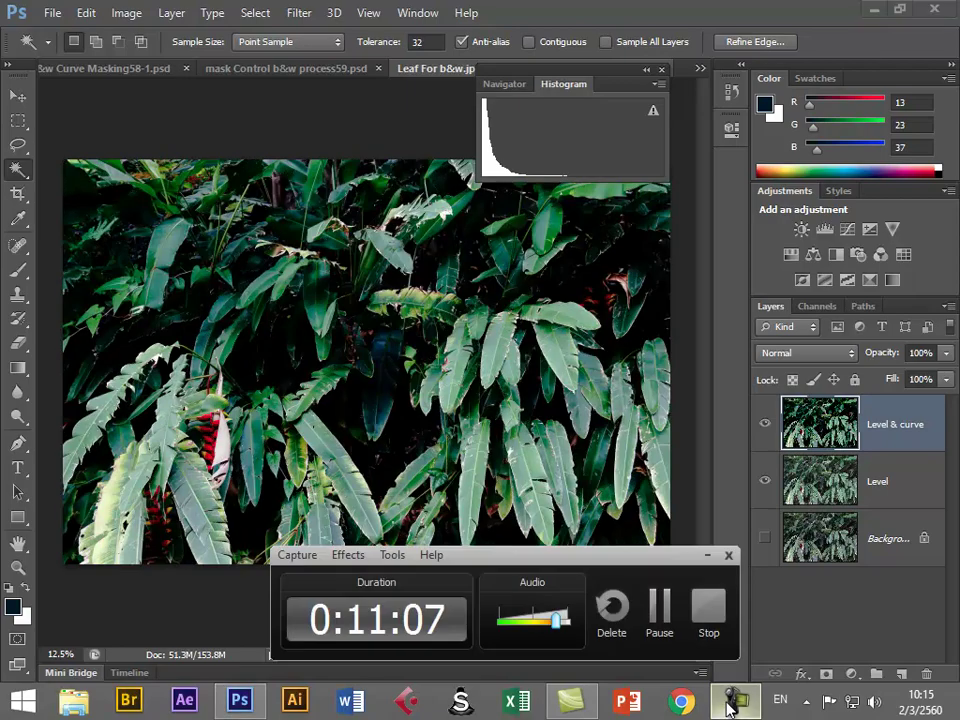
left_click(666, 632)
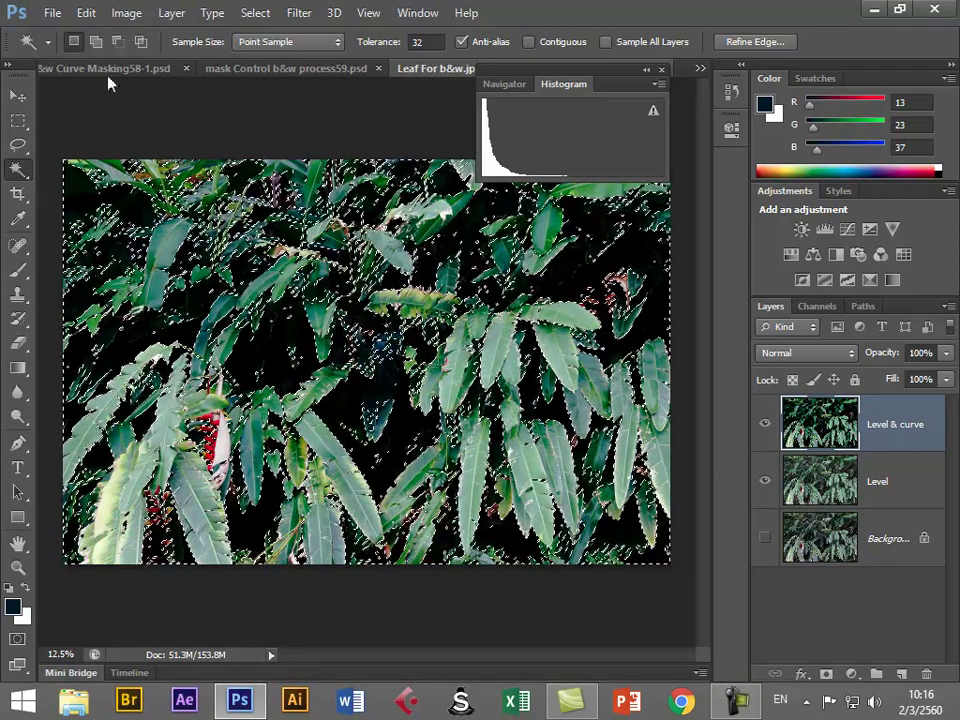
Copy the selected shadow pixels from the Level & curve layer and paste them as a new layer
left_click(86, 13)
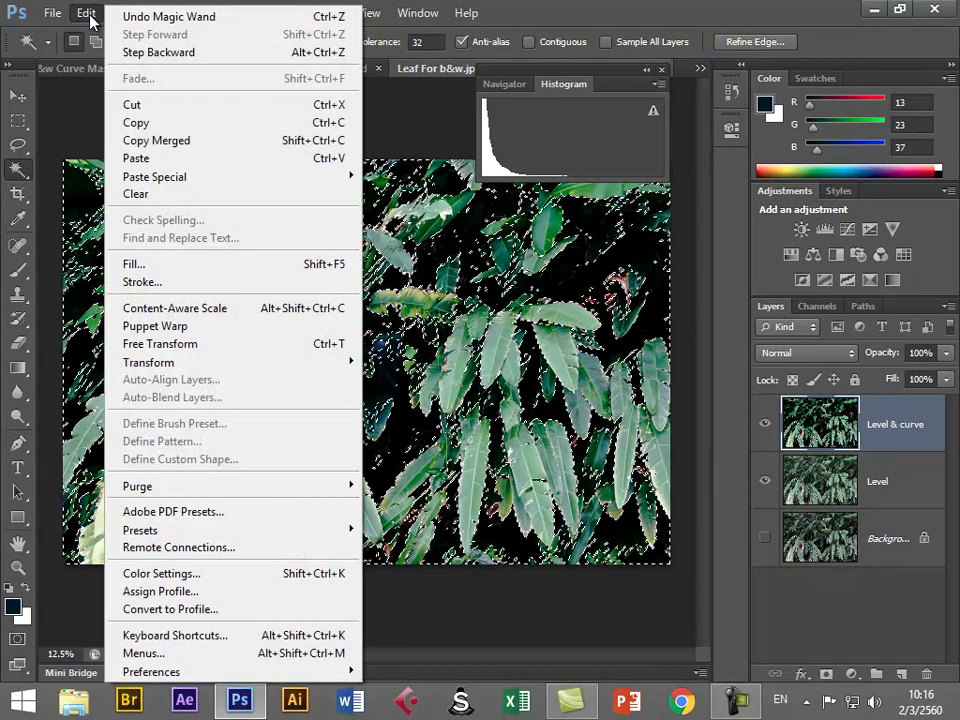
left_click(130, 118)
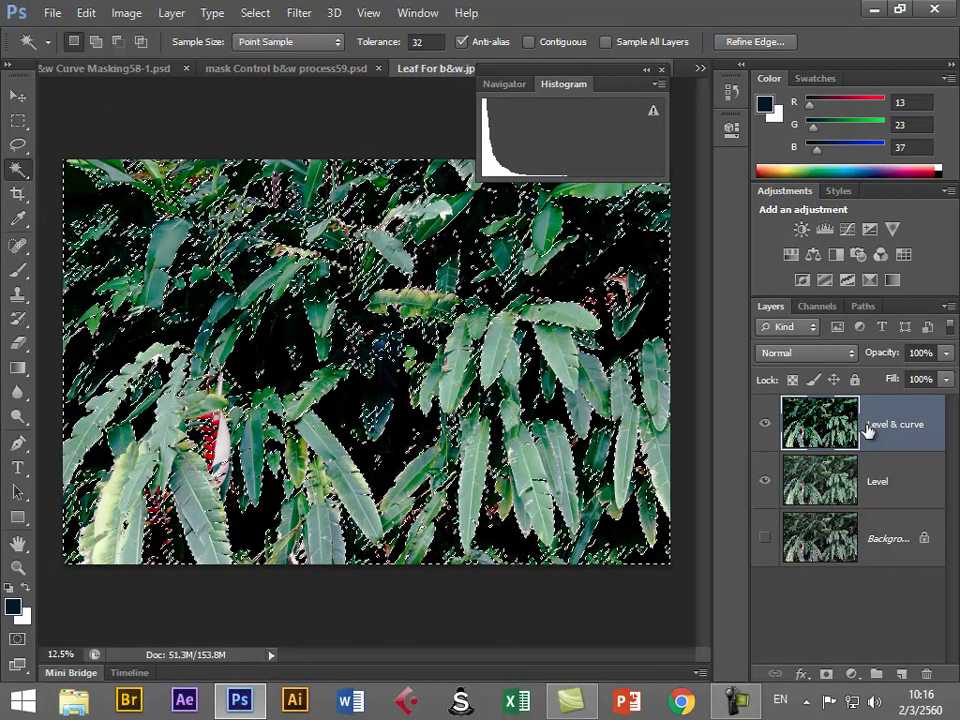
left_click(88, 14)
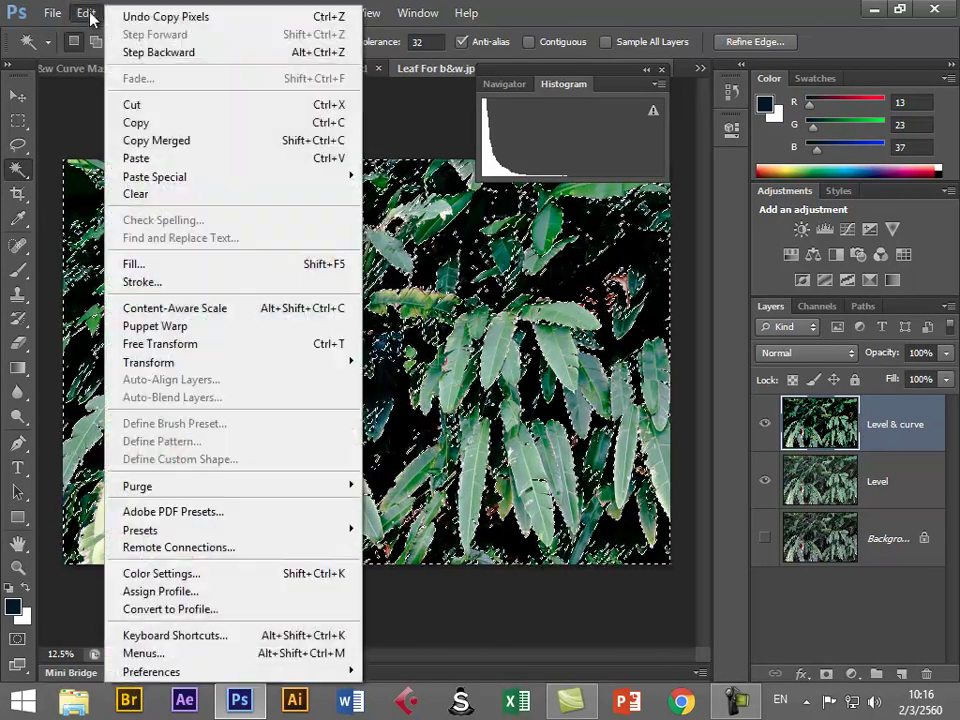
left_click(187, 161)
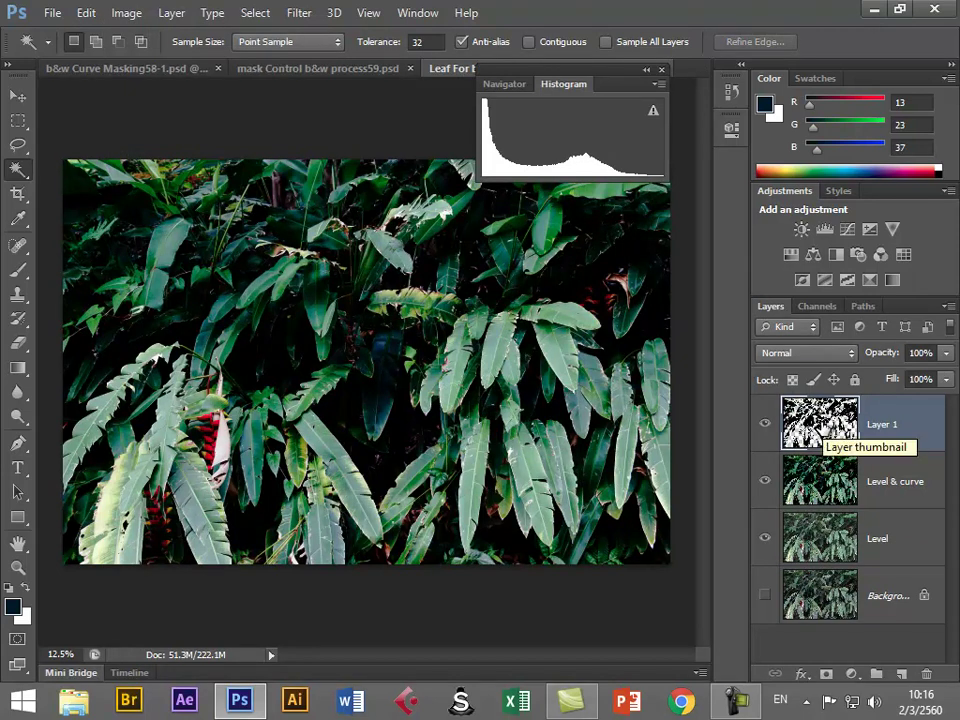
left_click(86, 12)
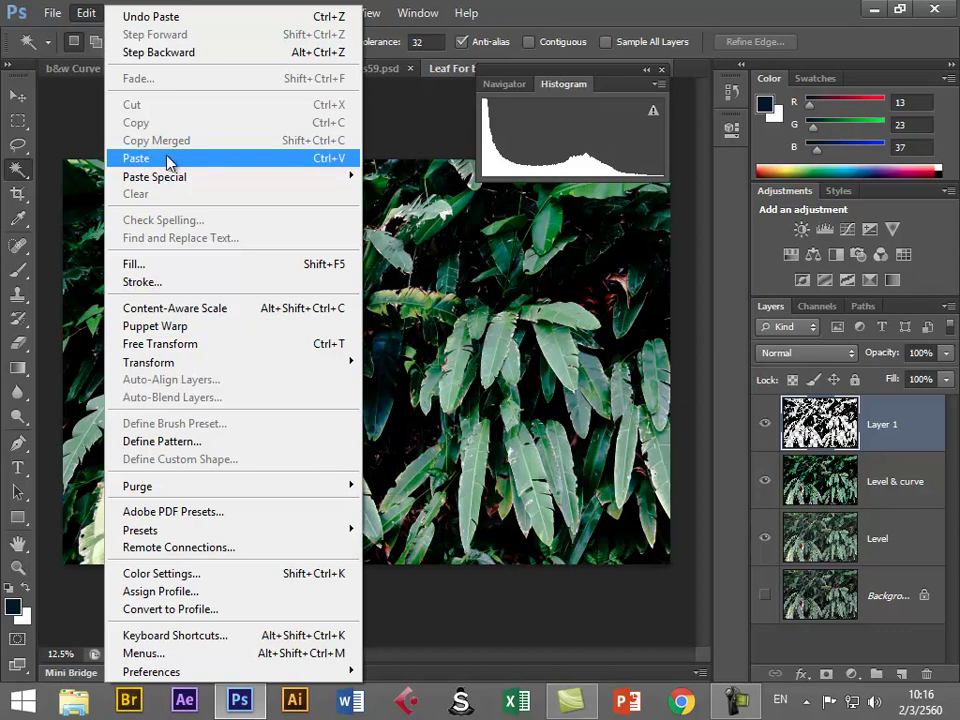
left_click(848, 437)
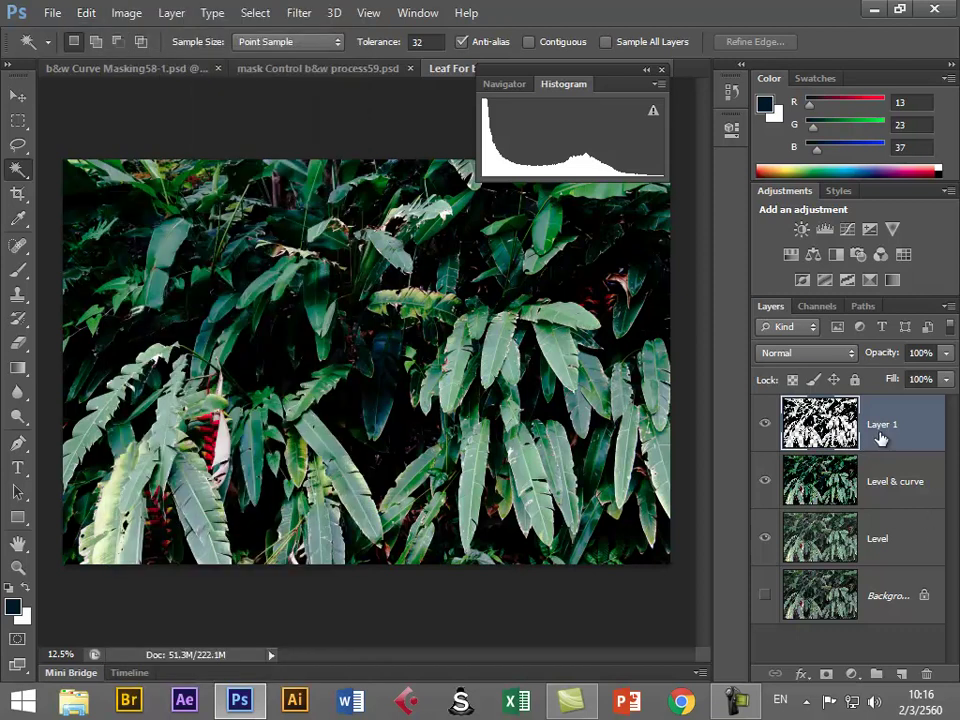
Rename the pasted layer as Shadow
double_click(914, 425)
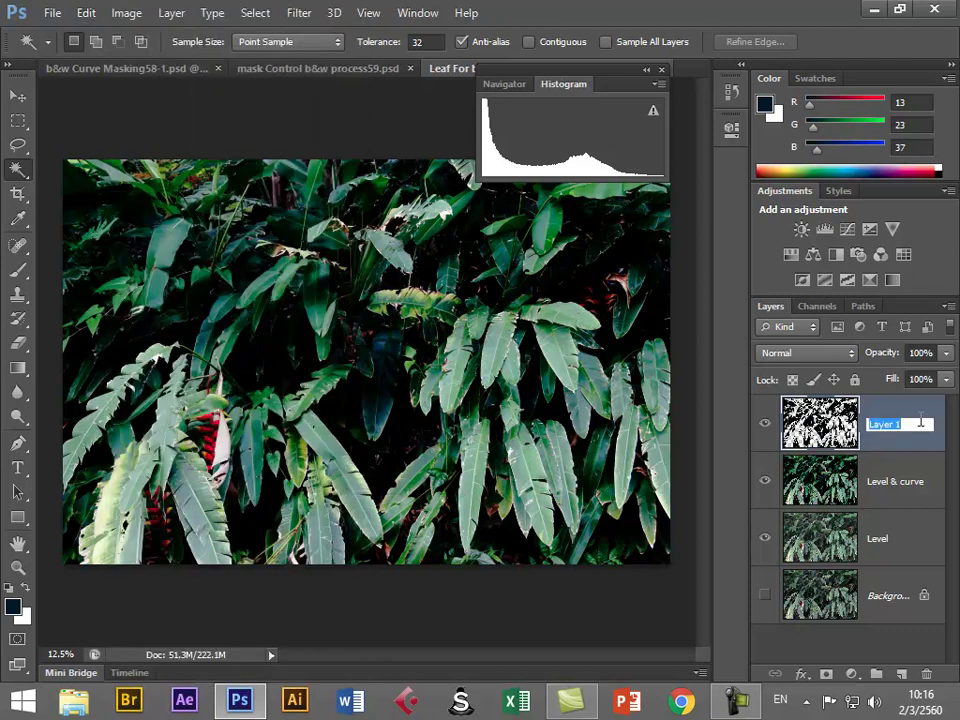
type("Shadow")
key("Return")
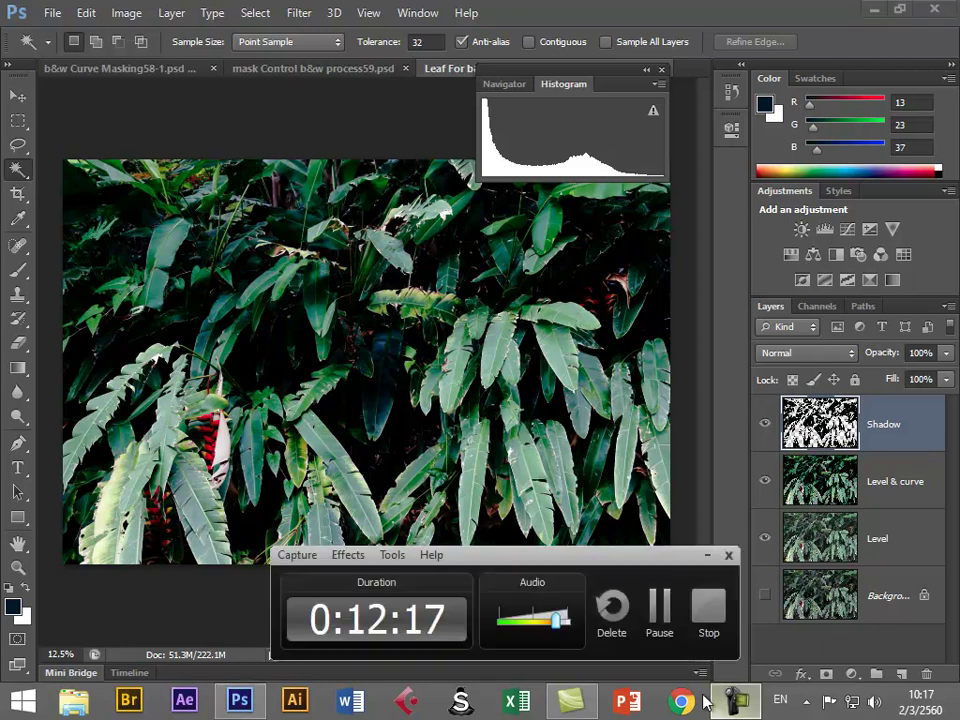
left_click(658, 662)
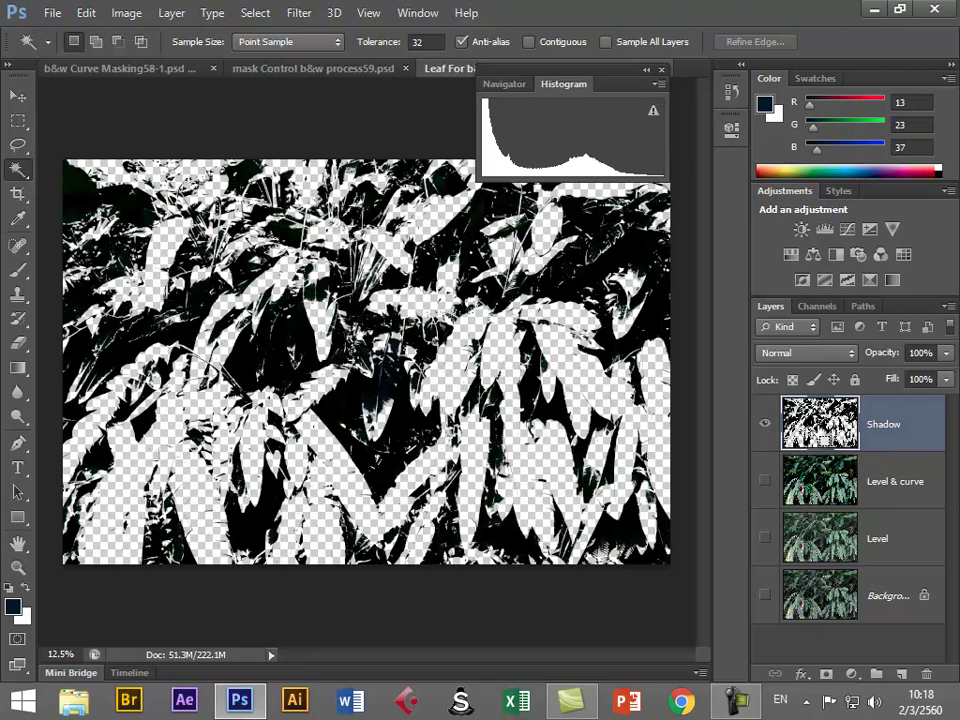
Load the Shadow layer's pixels as a selection, and make Level the active and only visible layer
left_click(818, 440, "ctrl")
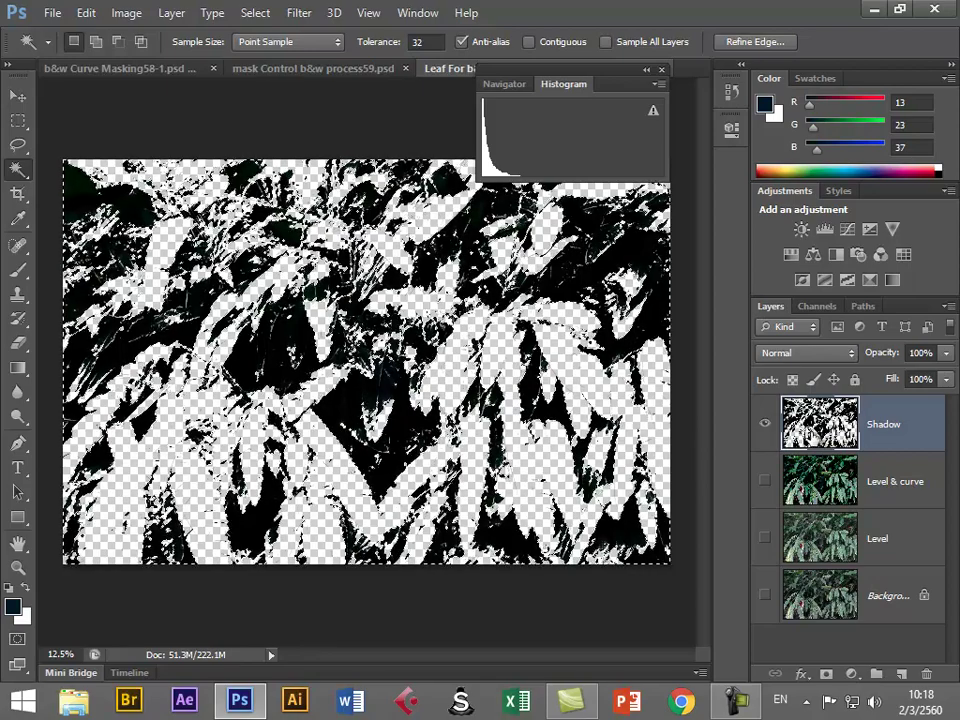
left_click(820, 558)
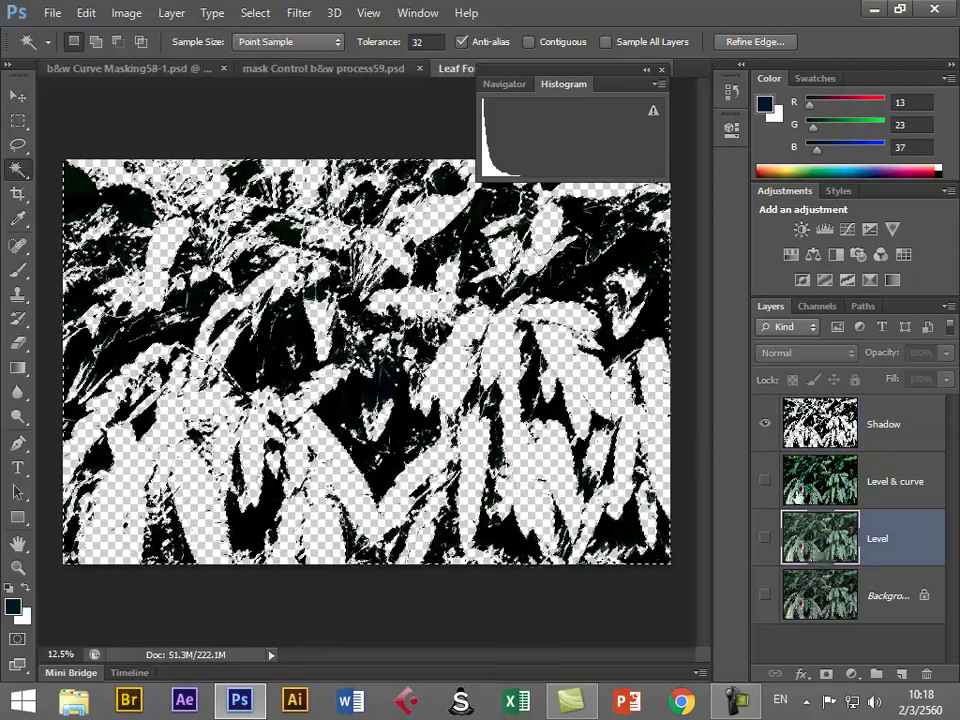
left_click(765, 541)
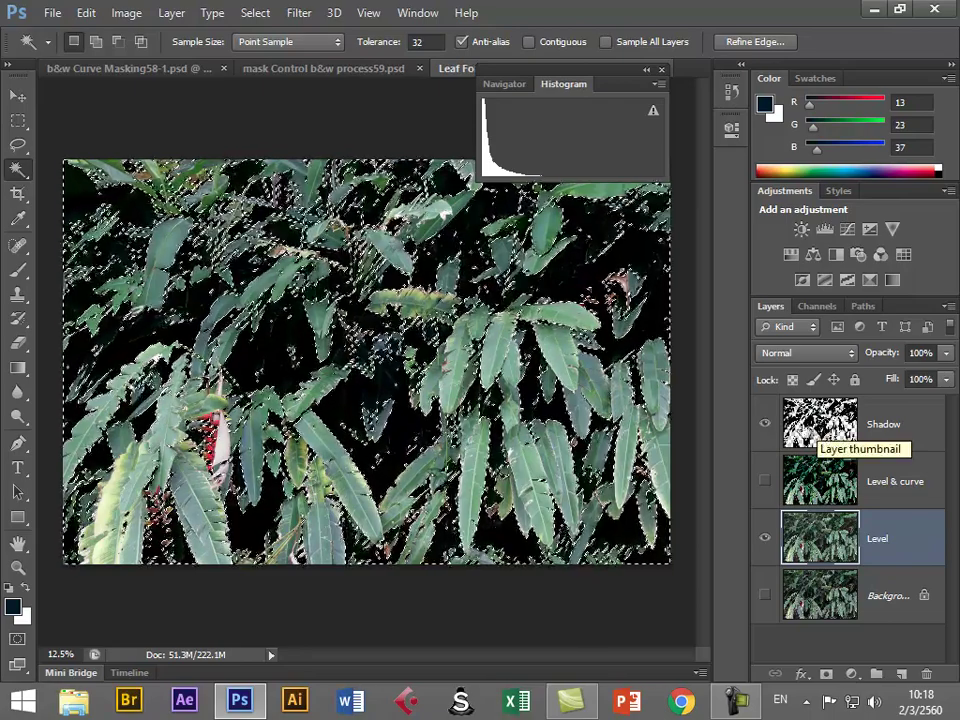
left_click(765, 424)
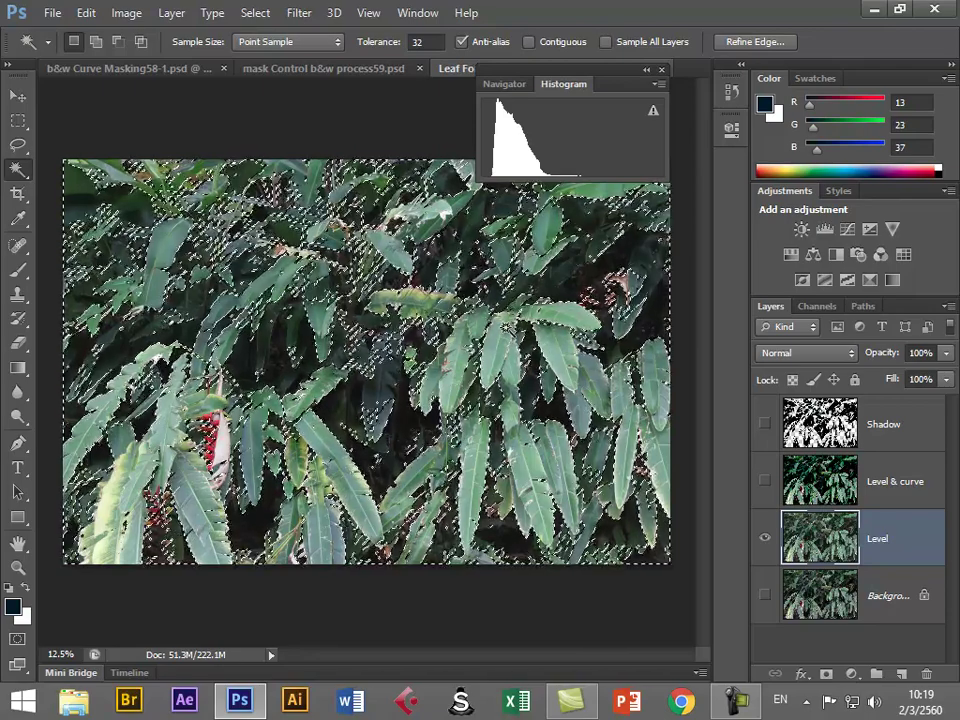
Invert the shadow selection so that the lighter areas of the Level layer are selected
left_click(257, 13)
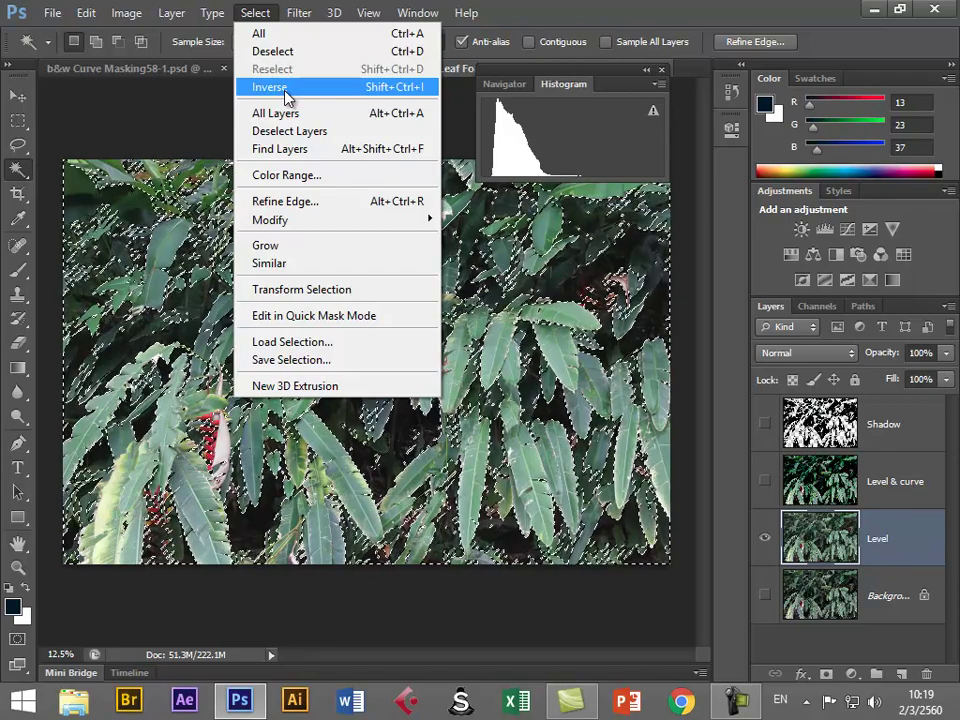
left_click(286, 90)
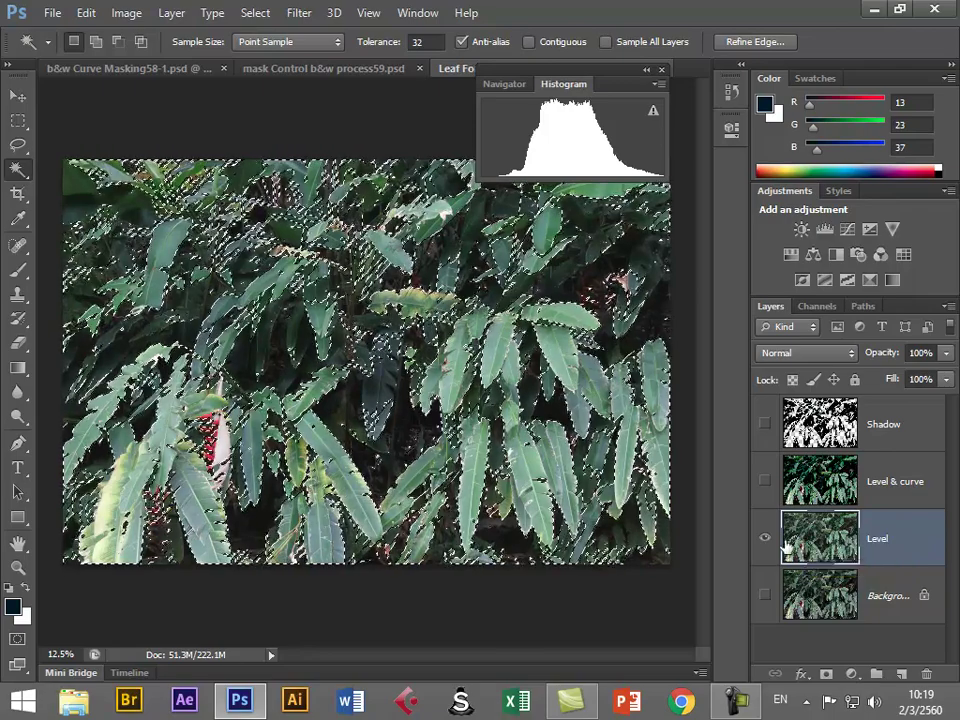
Compare the inverted selection on the Level & curve layer with the Level layer, ending with Level active and Level & curve hidden
left_click(813, 489)
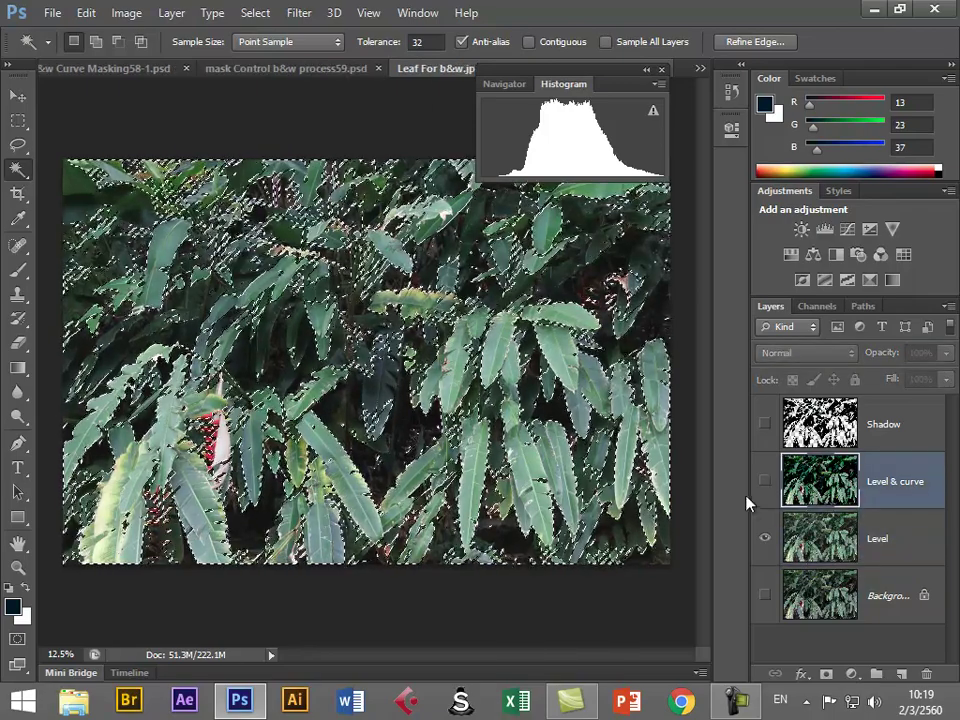
left_click(764, 482)
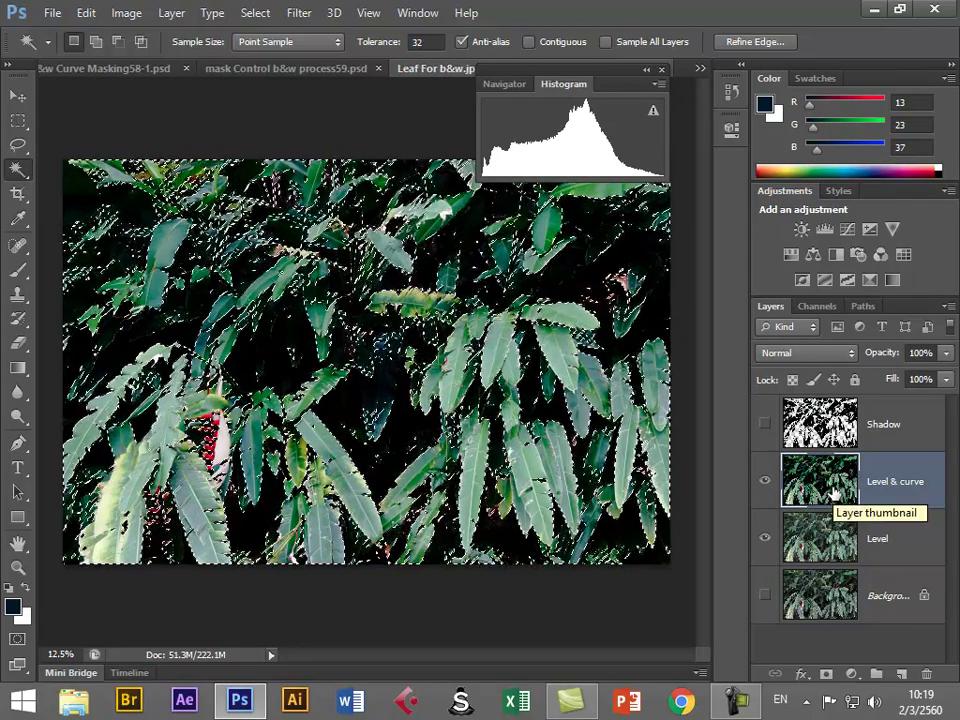
left_click(806, 542)
left_click(765, 484)
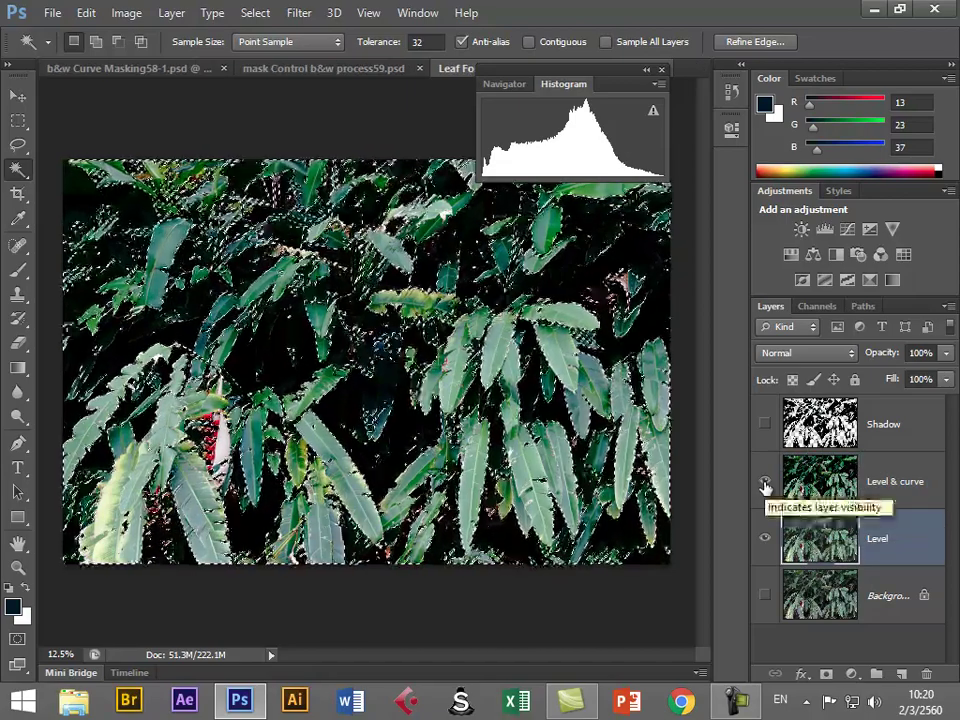
left_click(765, 484)
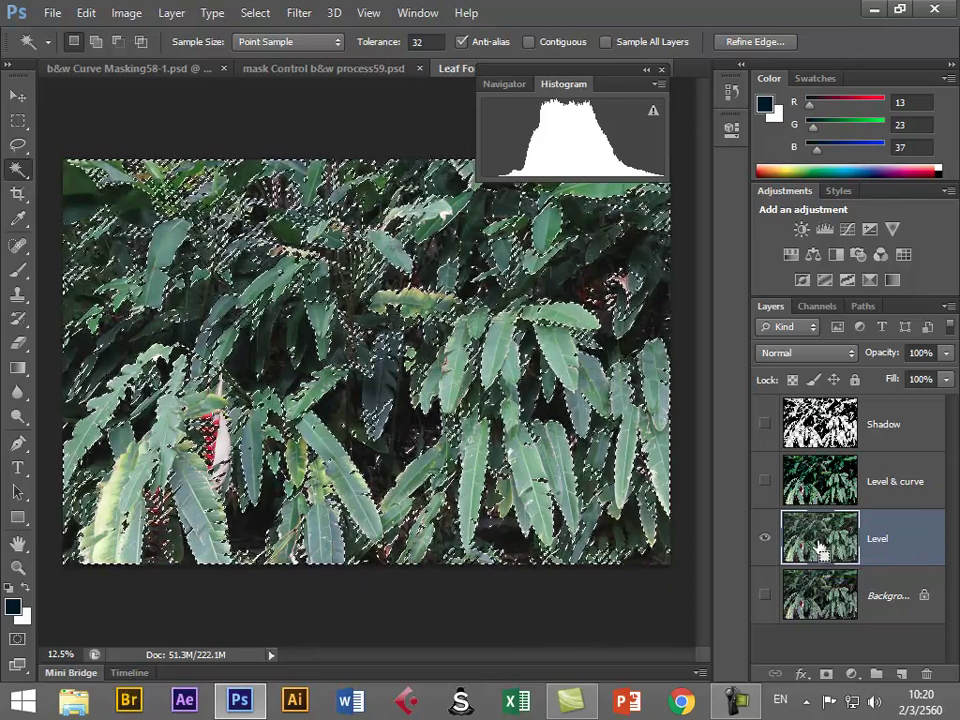
Copy the selected Level pixels to a new layer, hide Level, and name the new layer Midtone
key("ctrl+j")
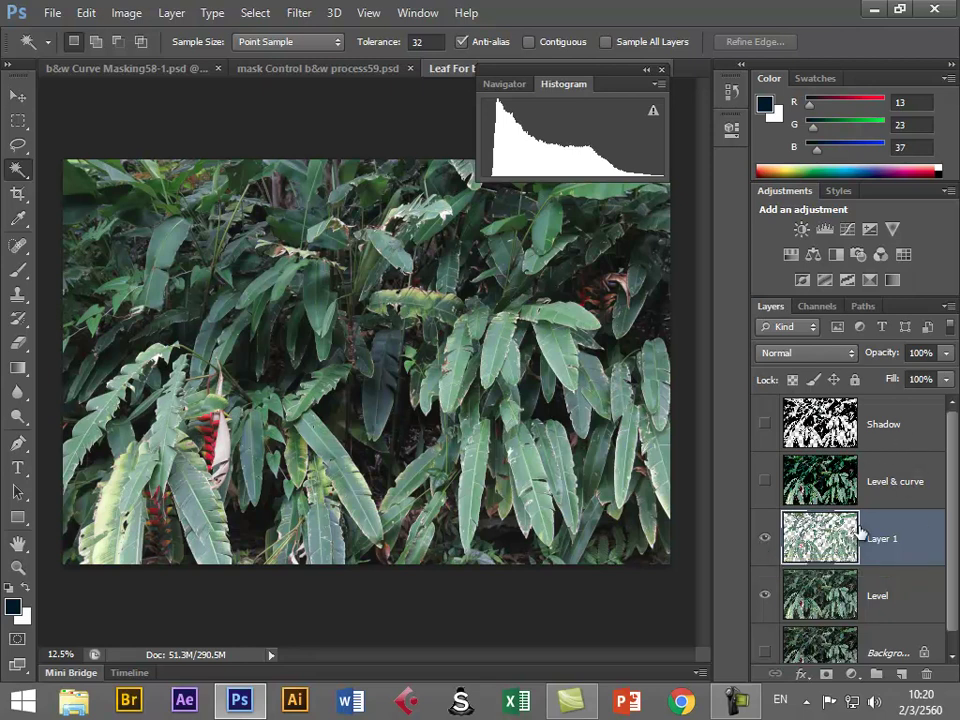
left_click(767, 595)
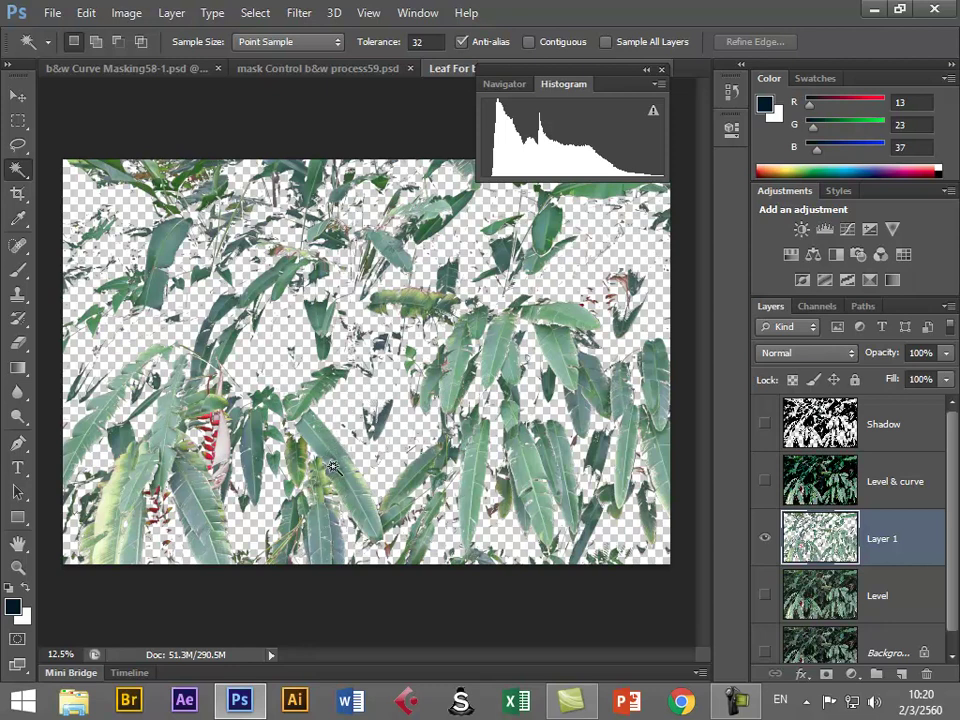
double_click(888, 540)
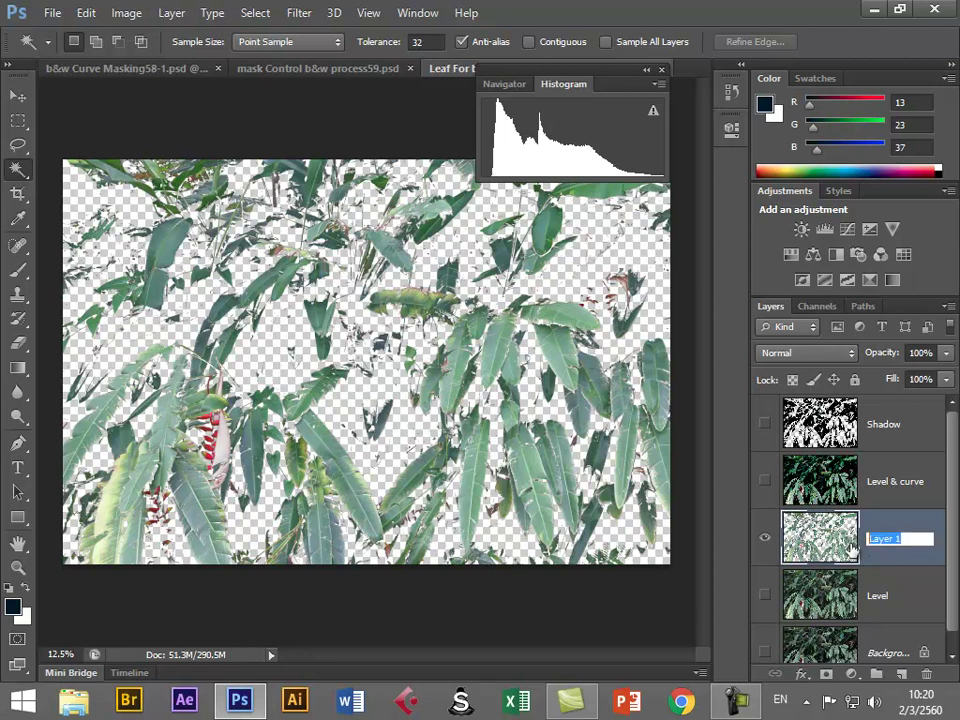
type("Midtone")
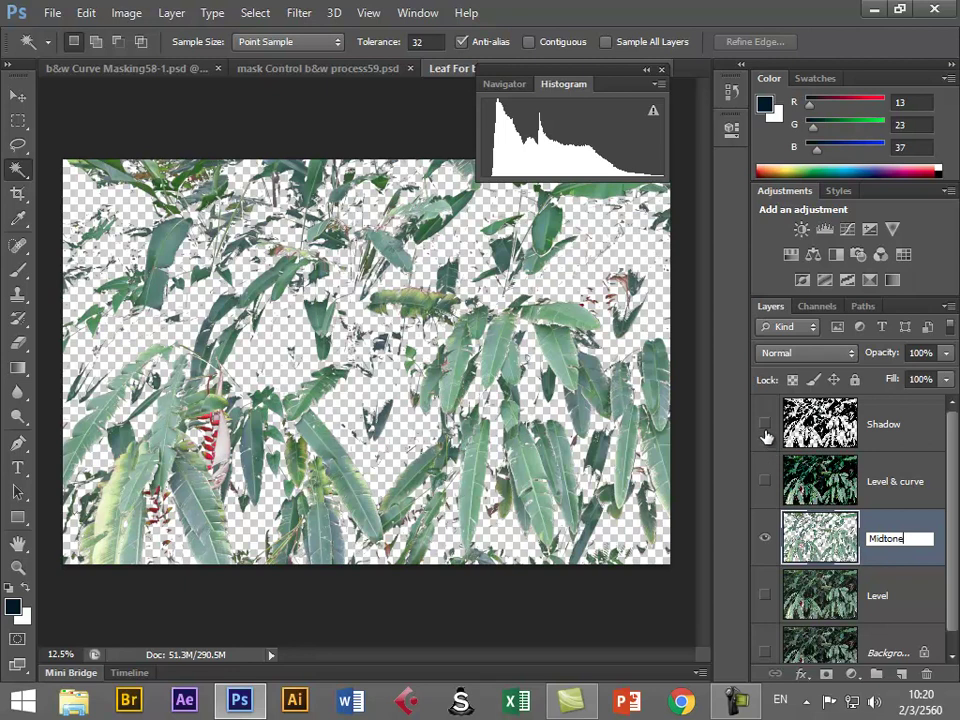
Move the Shadow layer directly below Midtone and leave Level as the only visible layer
left_click_drag(905, 442, 820, 562)
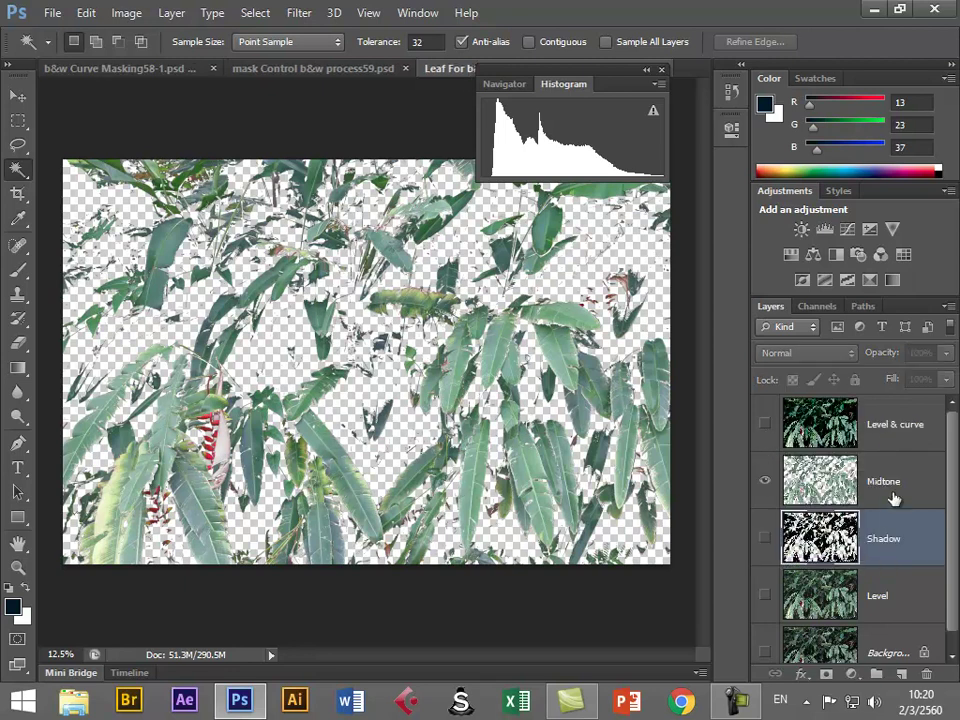
left_click(765, 540)
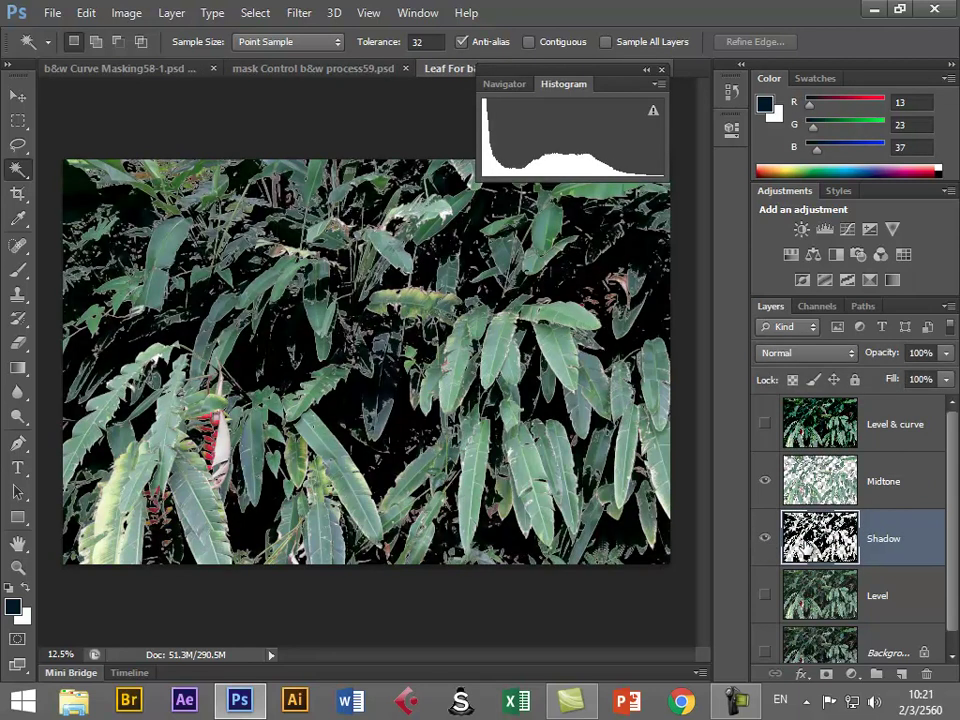
left_click(765, 481)
left_click(765, 540)
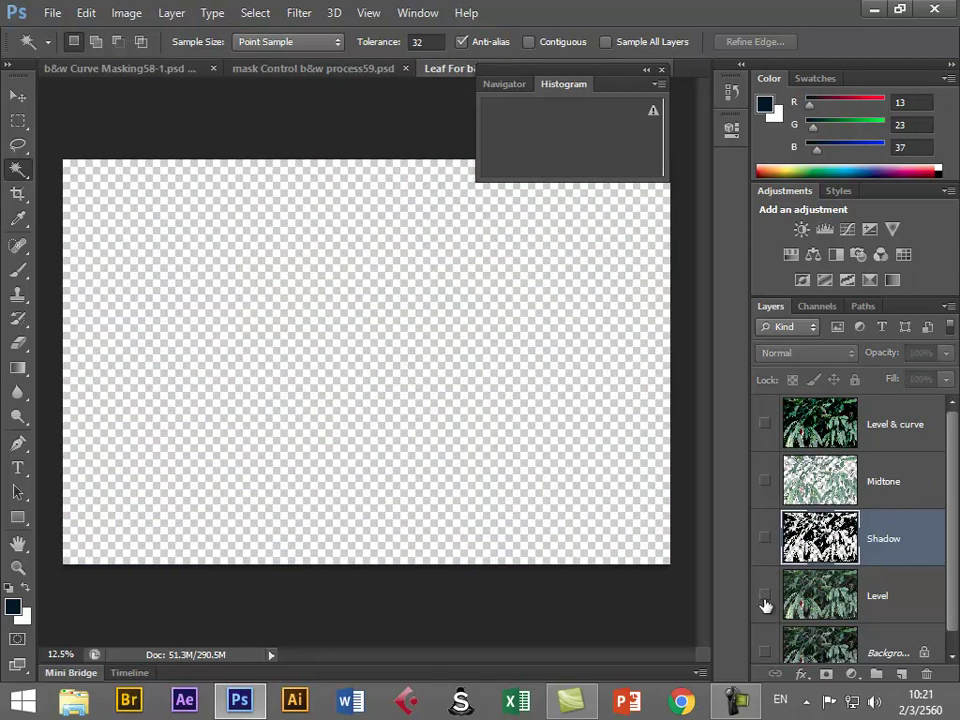
left_click(765, 595)
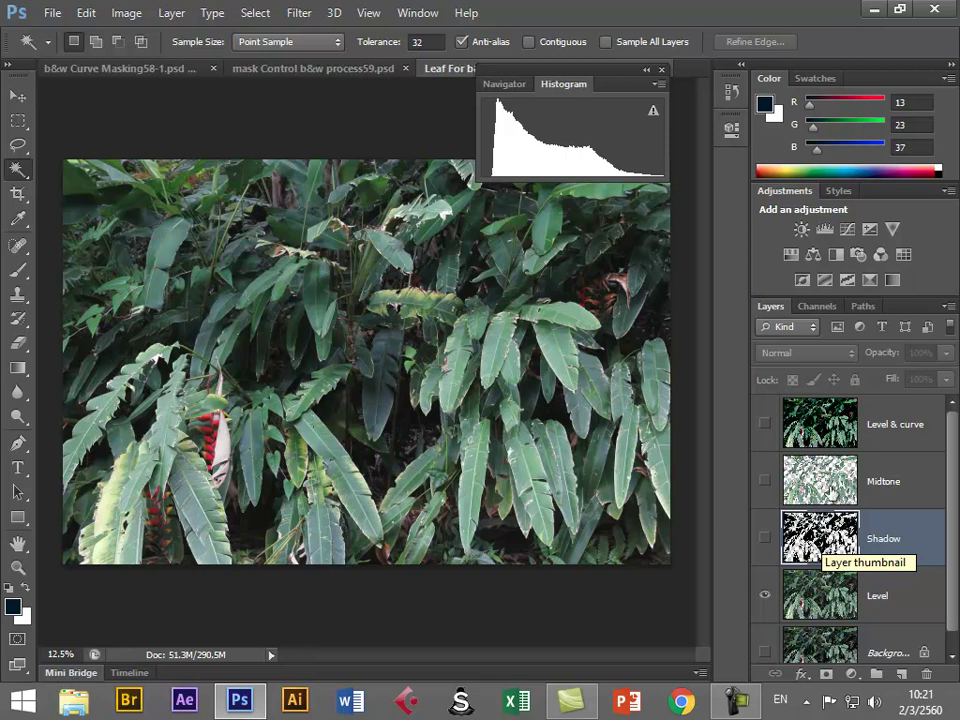
left_click(835, 483)
left_click(880, 538)
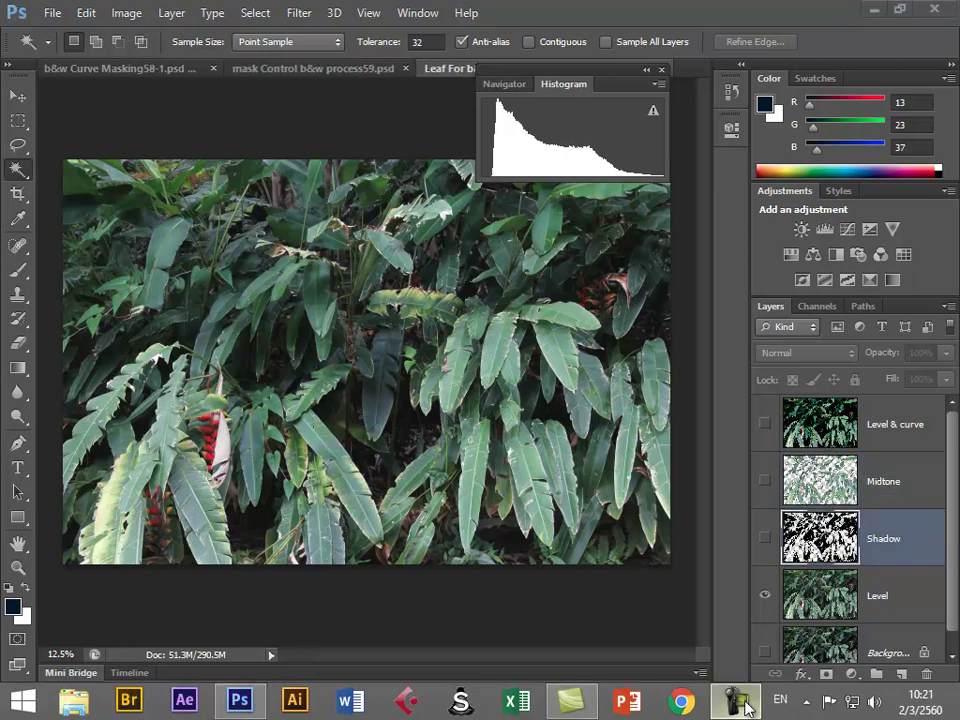
left_click(733, 700)
left_click(661, 612)
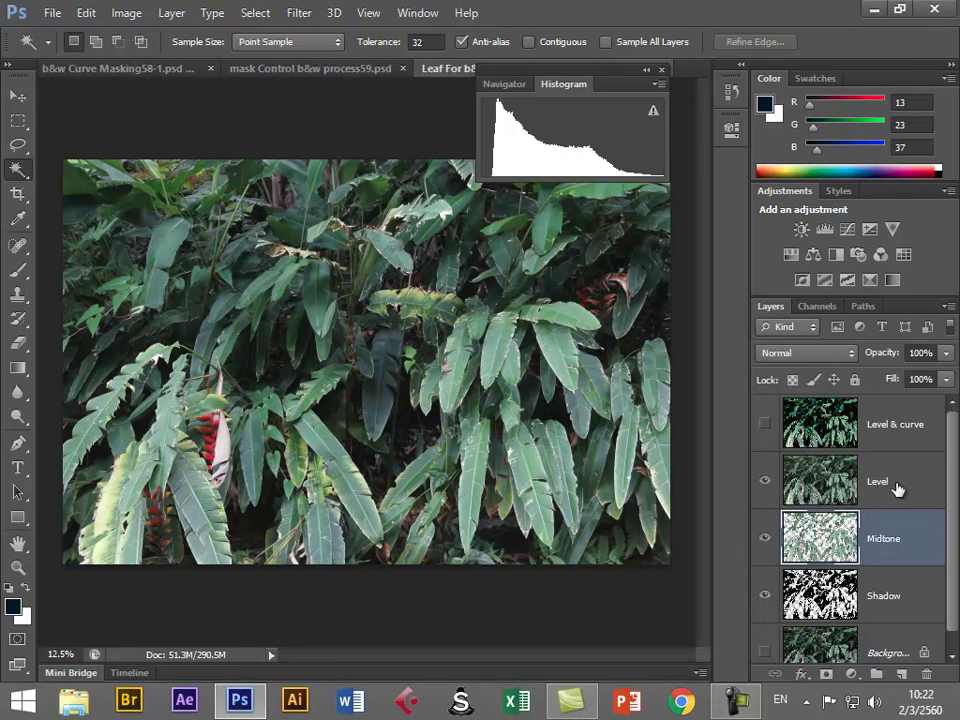
left_click(897, 489)
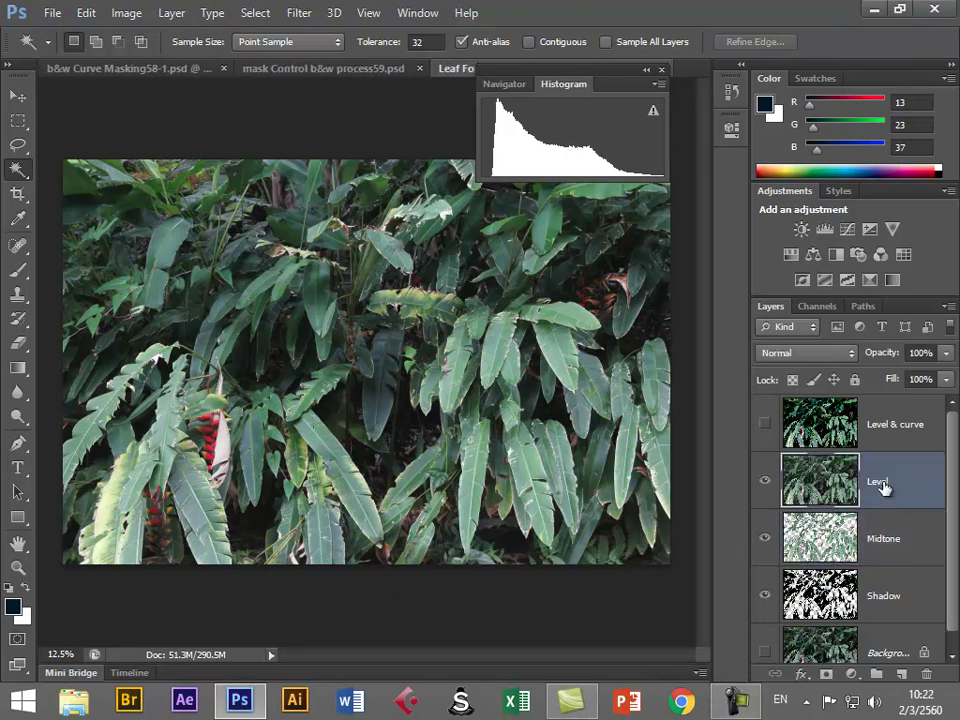
left_click(878, 550)
left_click(885, 598)
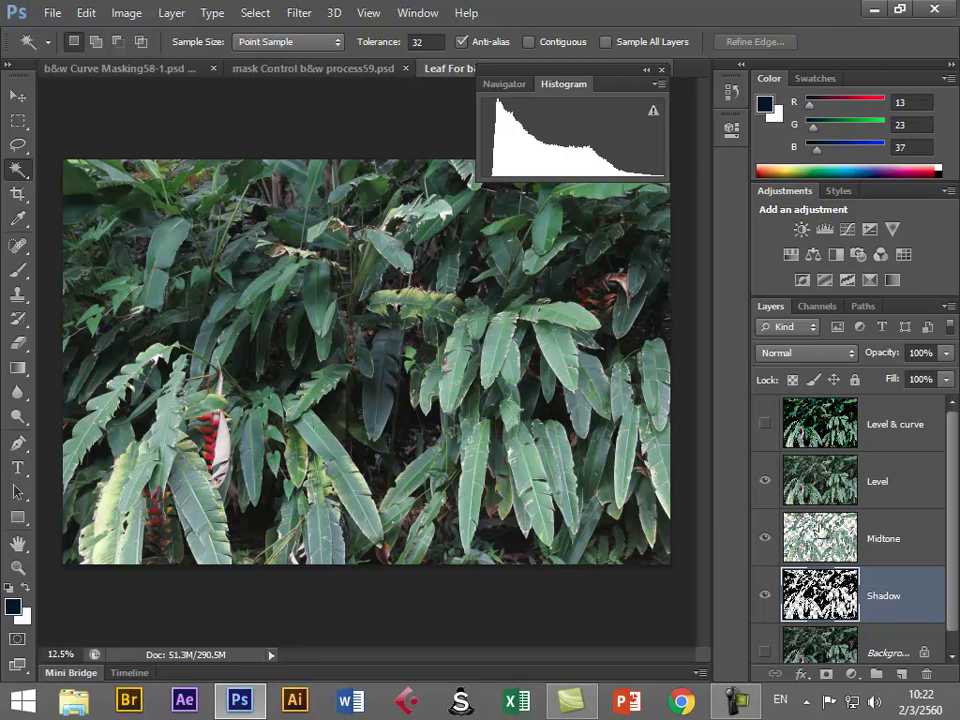
Add a Black & White adjustment layer with the Default preset directly above the Level layer
left_click(836, 490)
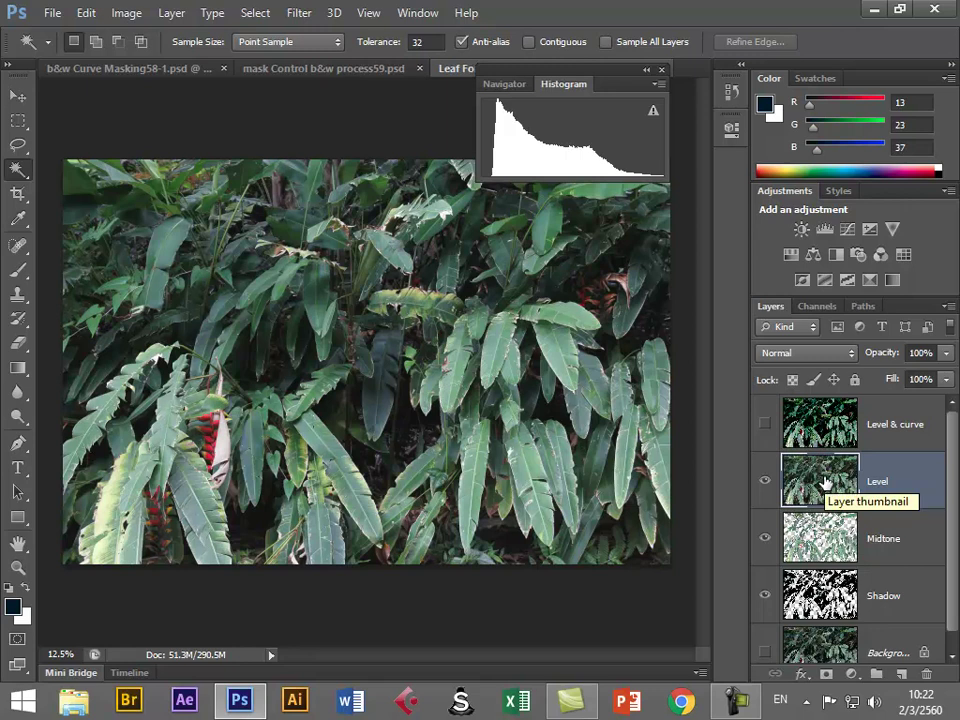
left_click(853, 677)
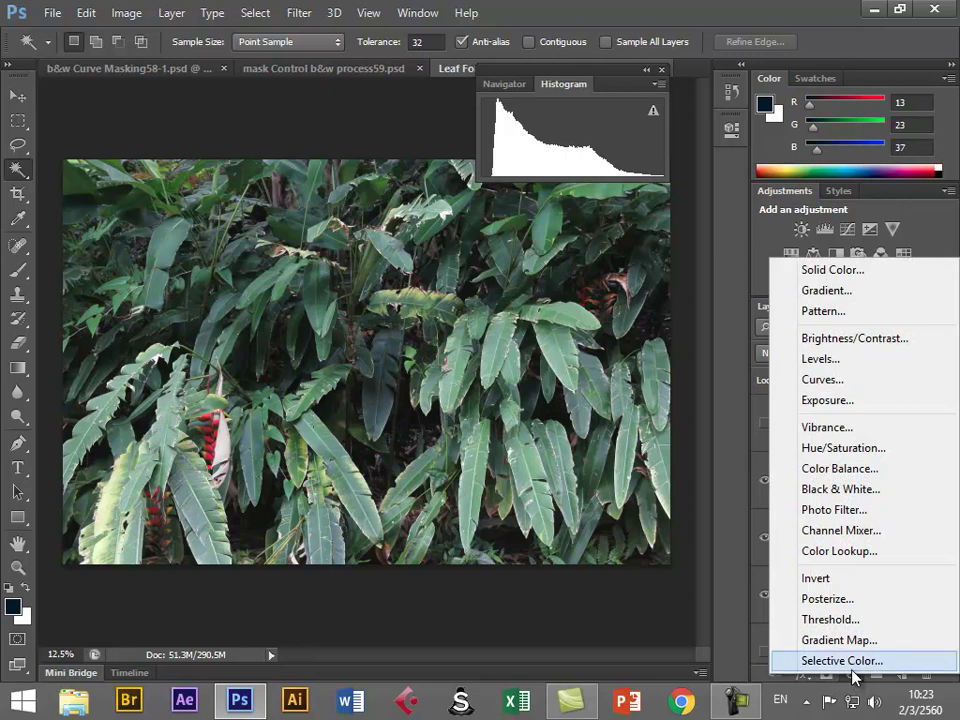
left_click(738, 702)
left_click(738, 702)
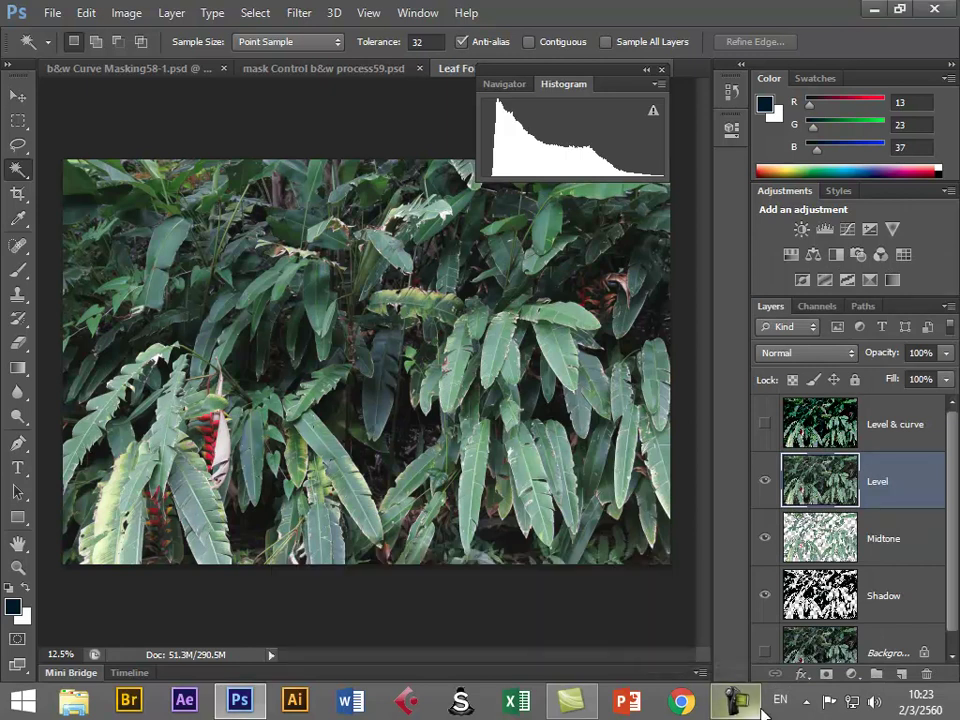
left_click(852, 675)
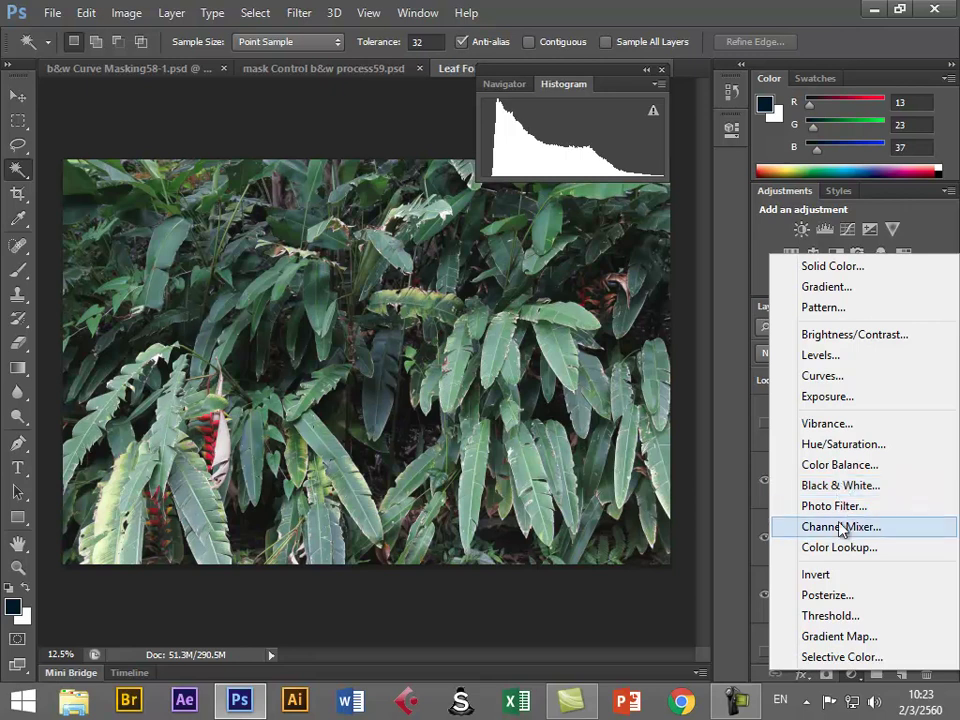
left_click(840, 487)
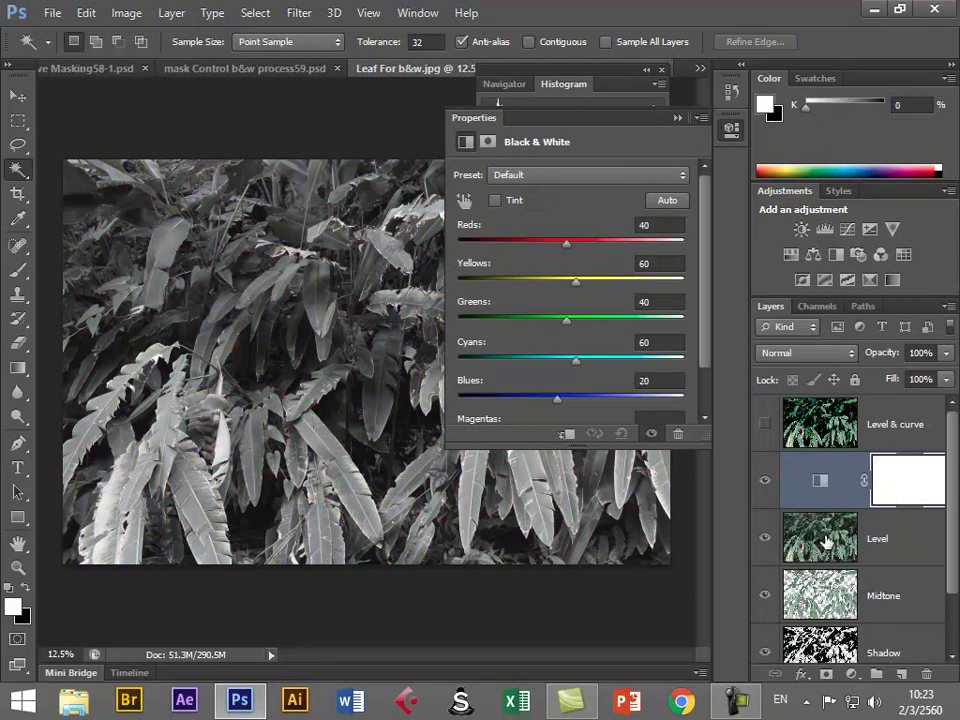
left_click_drag(586, 122, 645, 116)
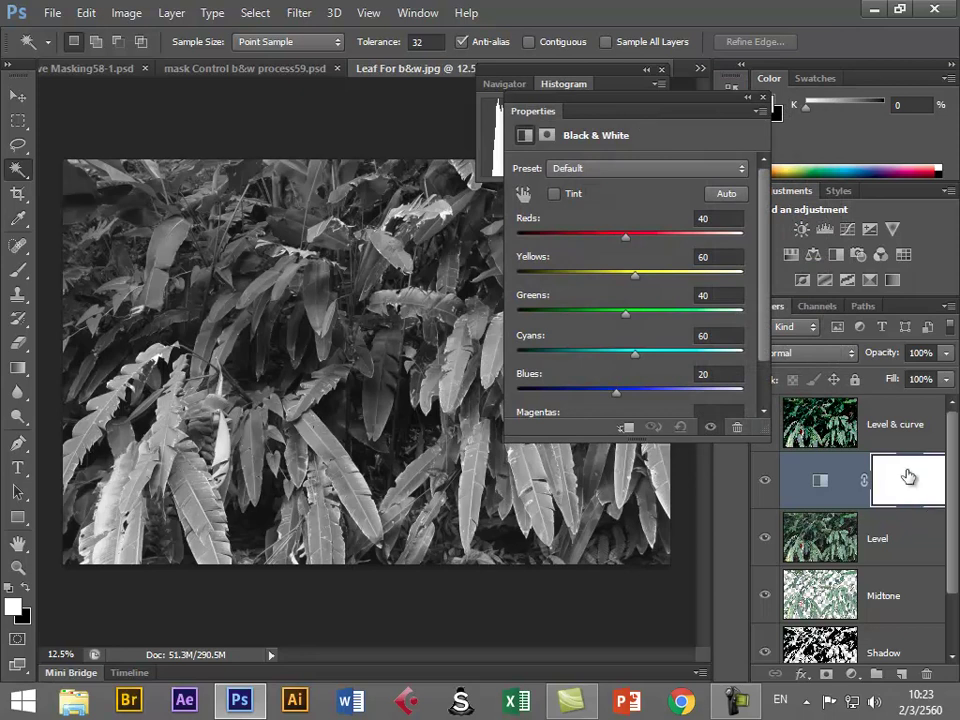
Compare the photo with and without the Black & White adjustment layer, ending with the adjustment hidden
left_click(764, 485)
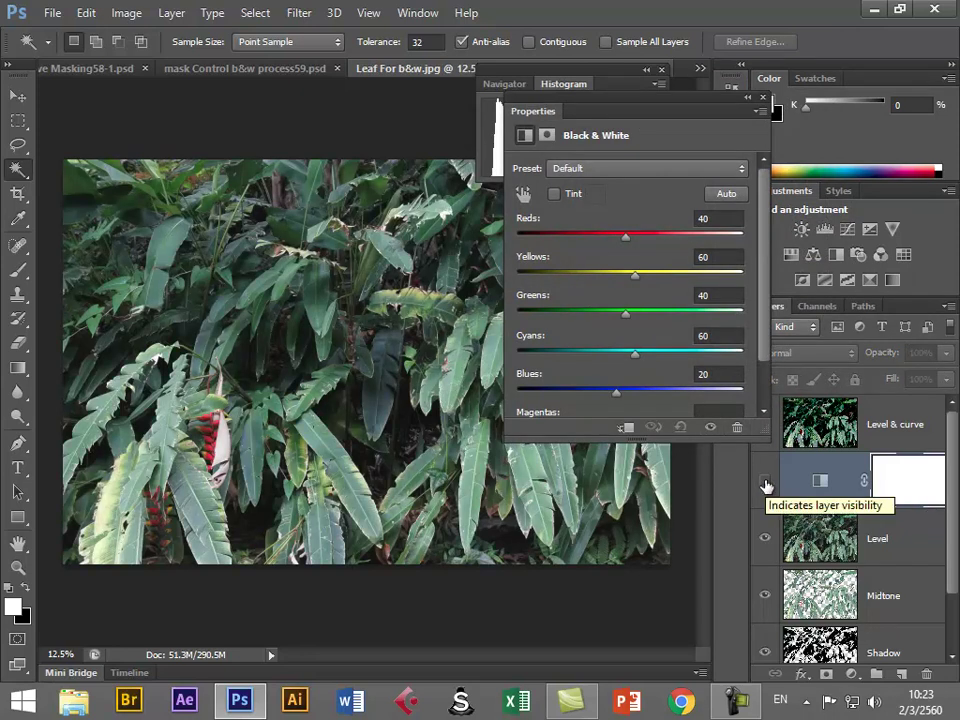
left_click(765, 485)
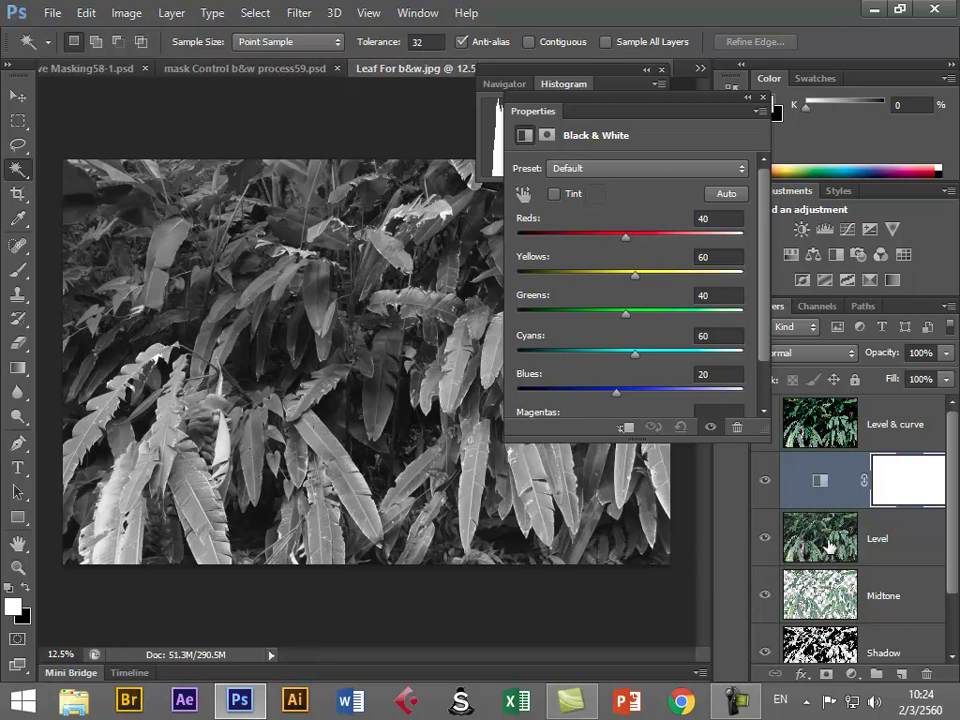
left_click(765, 481)
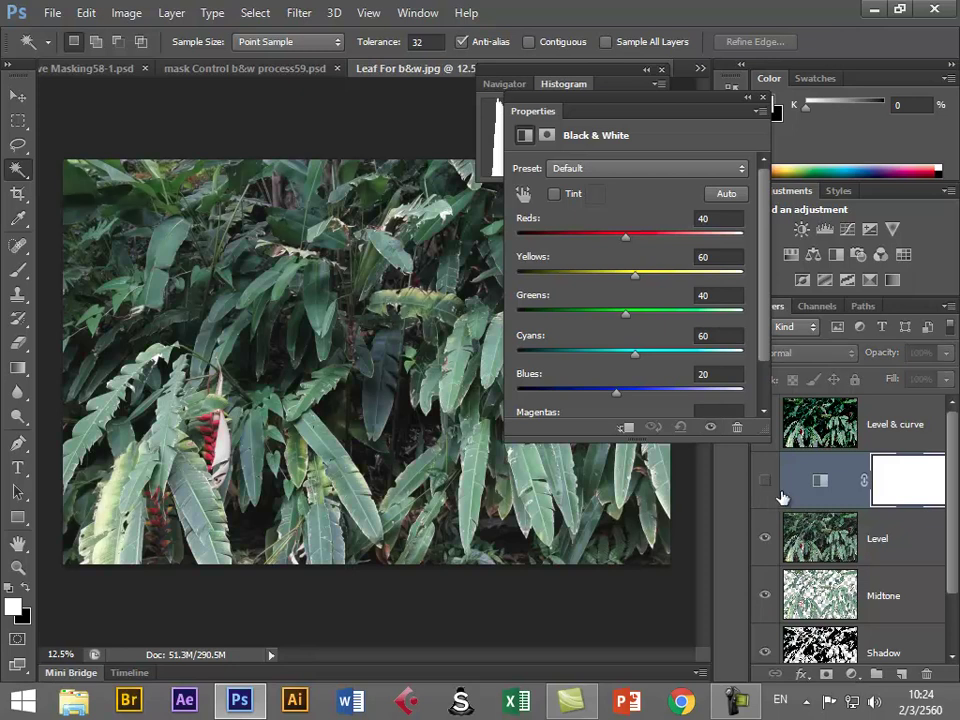
Try applying a Black & White adjustment with the Default preset directly to the Level layer's pixels, and undo it
left_click(830, 538)
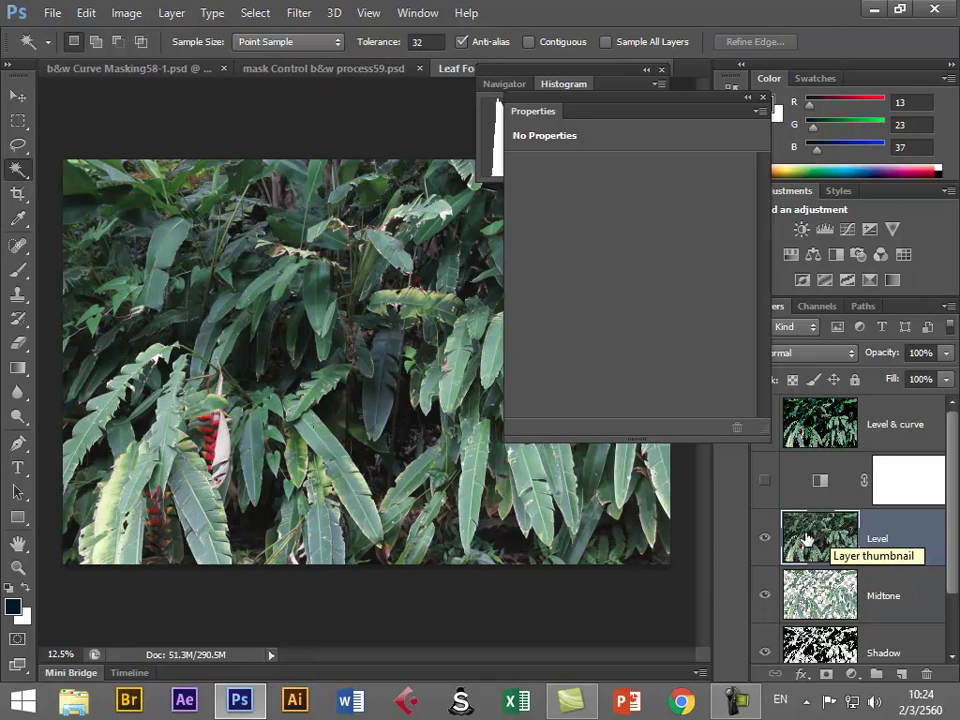
left_click(138, 16)
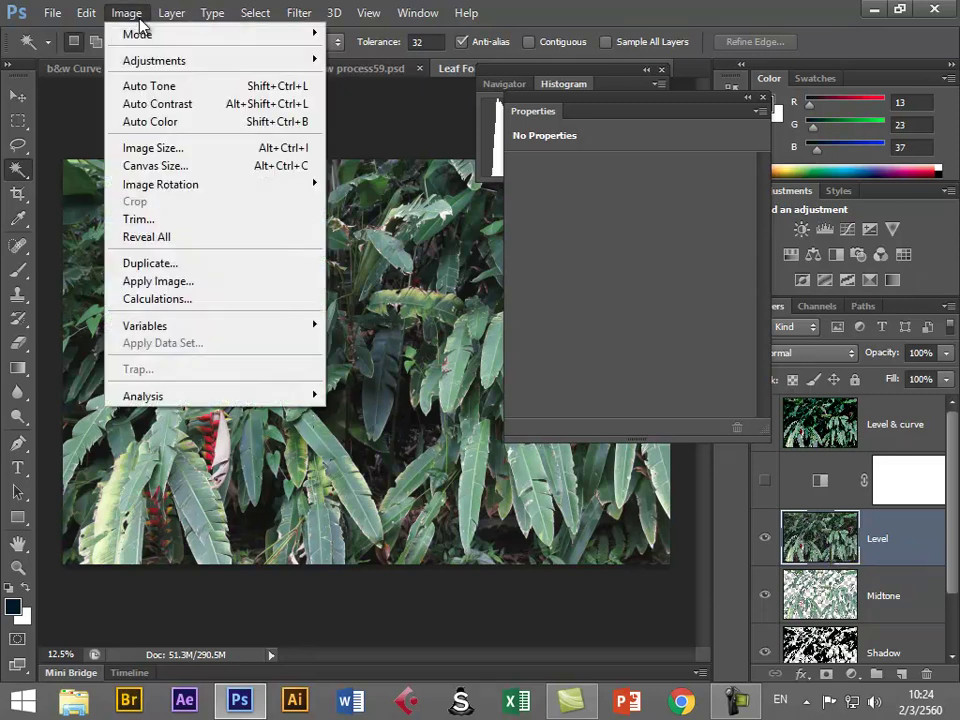
mouse_move(135, 58)
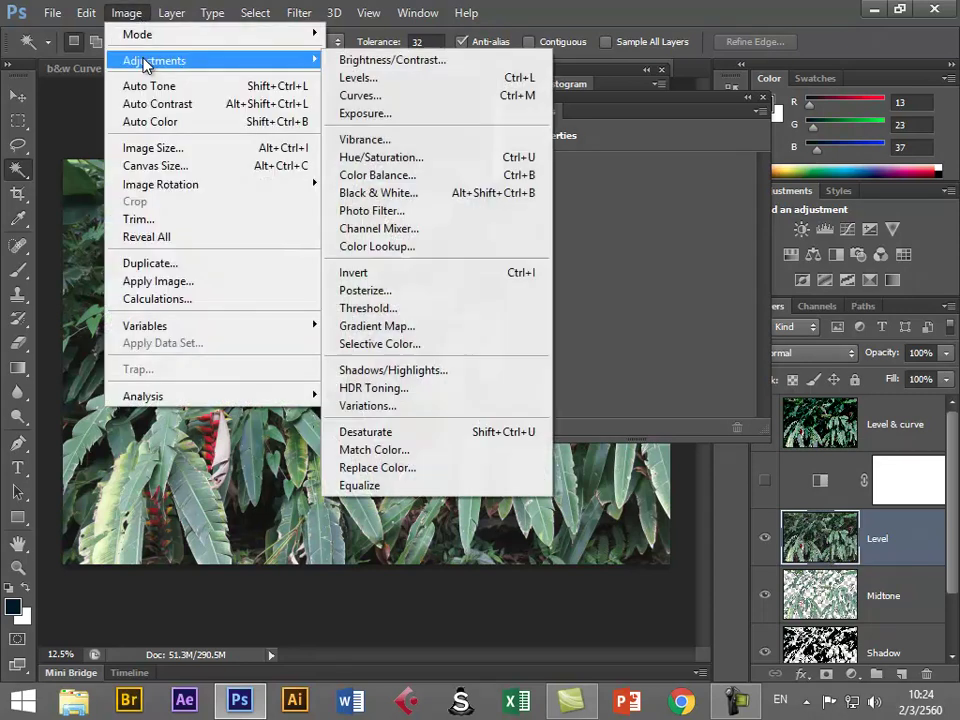
left_click(392, 194)
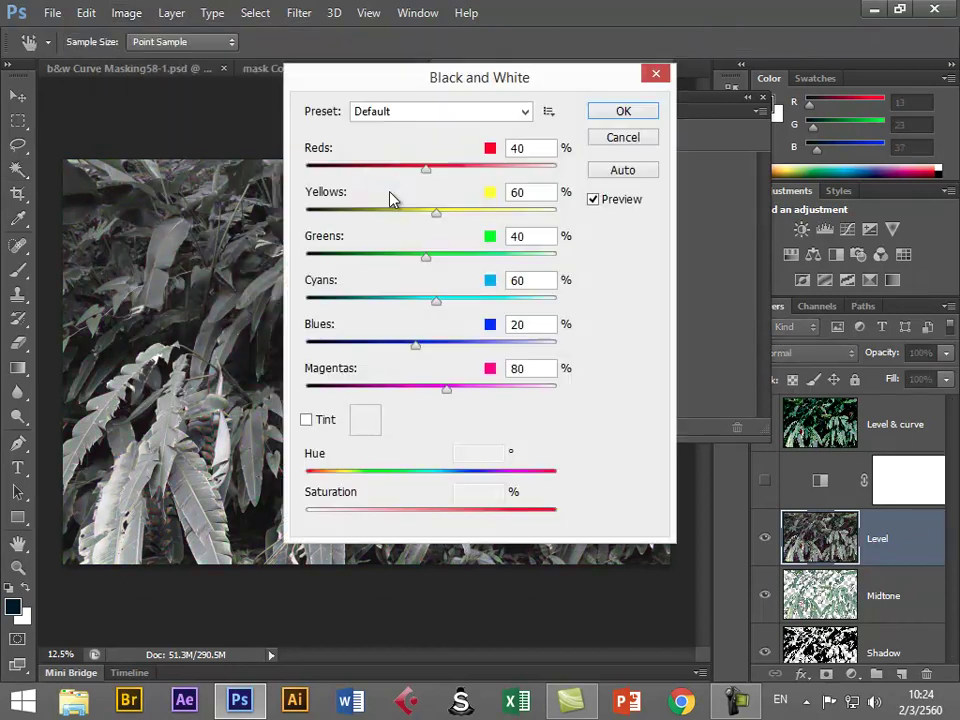
left_click(624, 112)
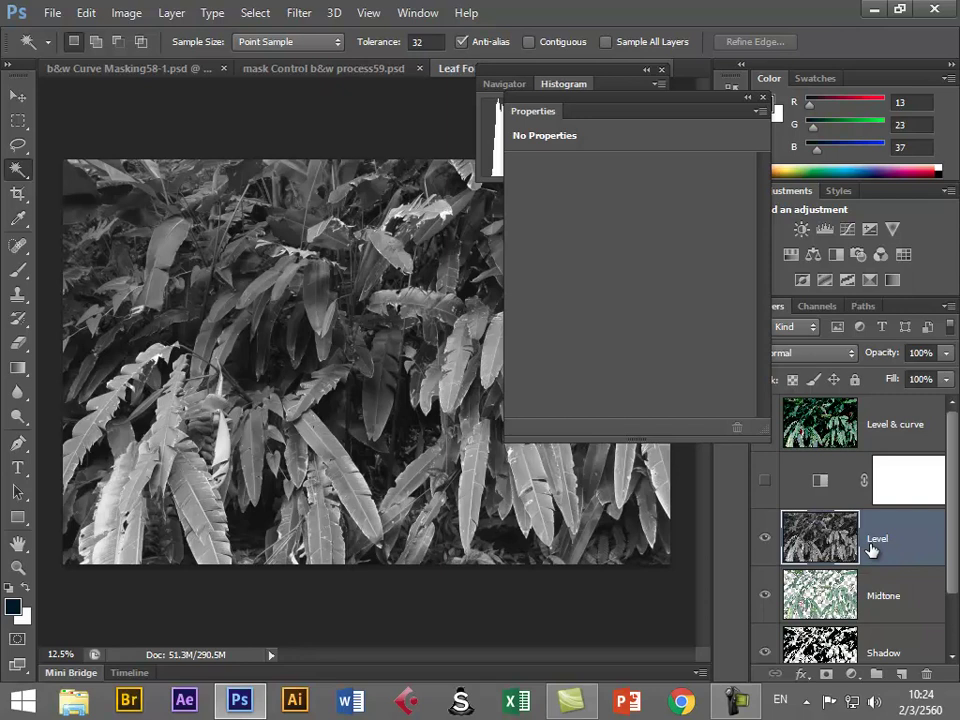
key("ctrl+z")
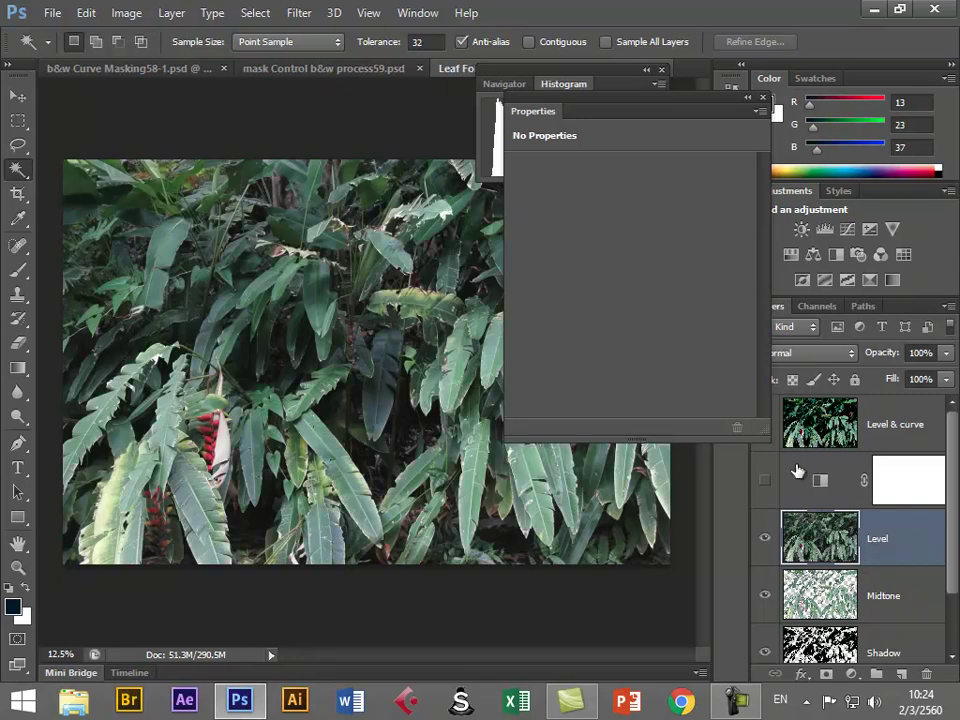
Show the Black & White adjustment layer again and select its layer mask
key("ctrl+z")
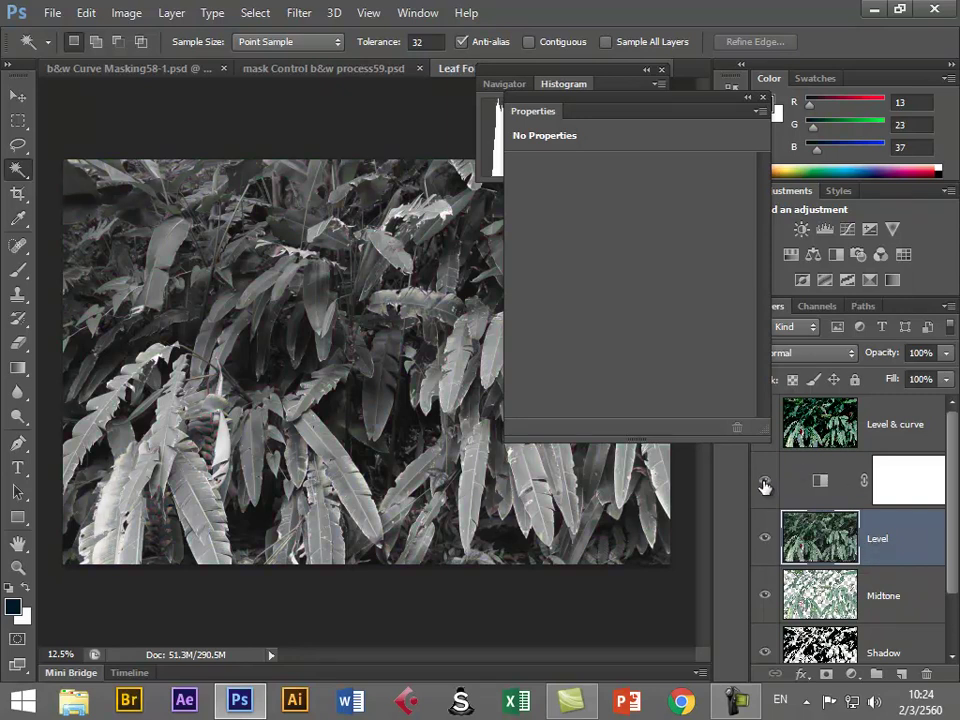
left_click(912, 494)
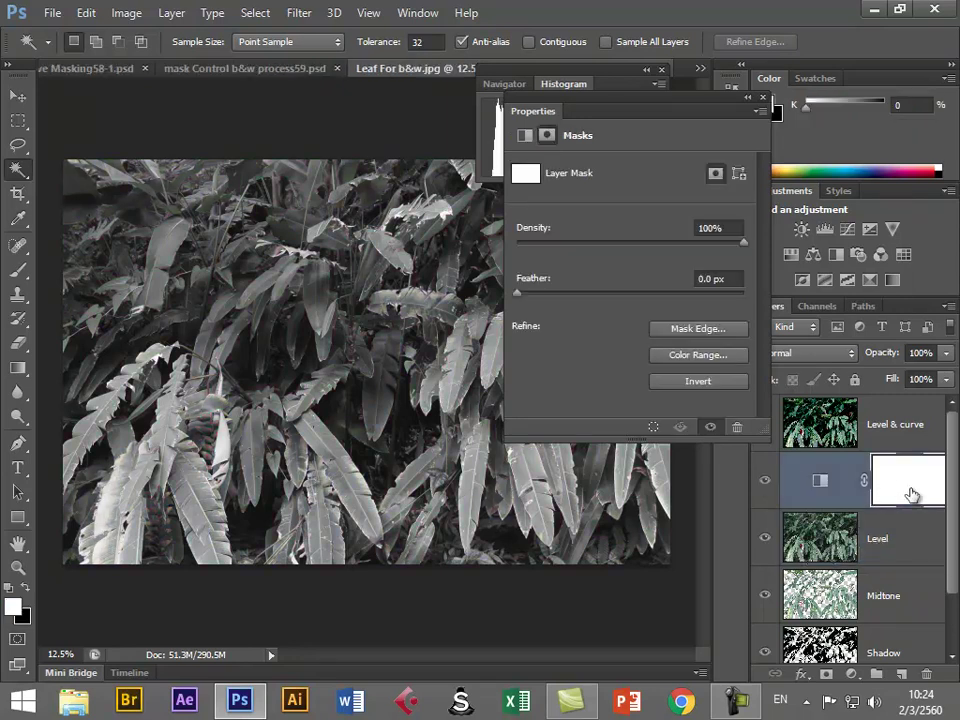
Open the Black & White adjustment's settings and set Greens to 131
left_click(820, 483)
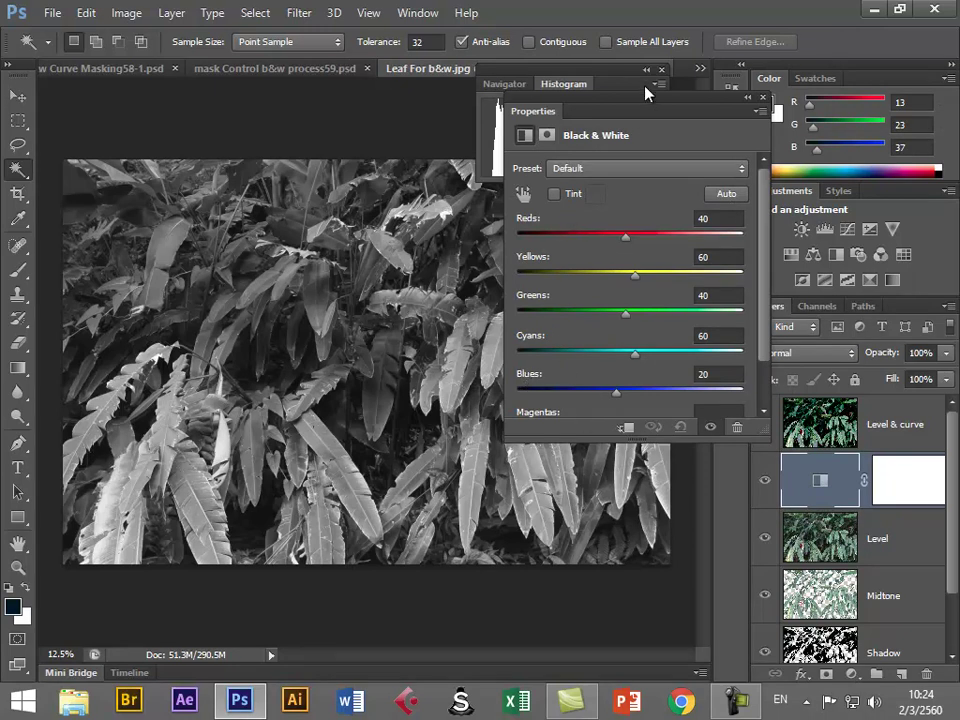
left_click_drag(650, 101, 587, 205)
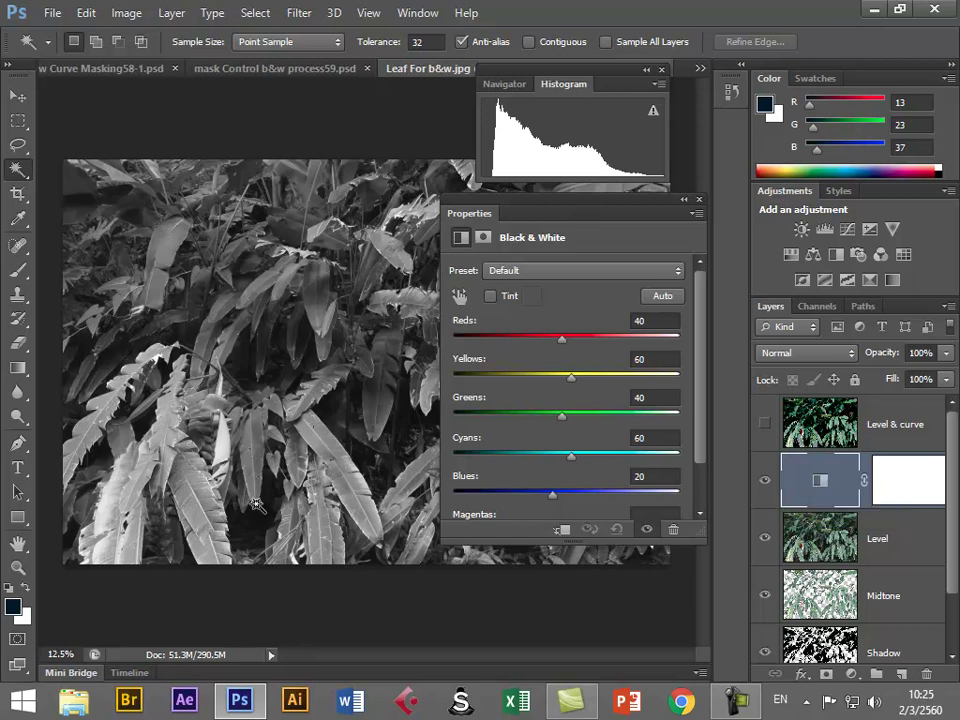
left_click_drag(563, 418, 600, 420)
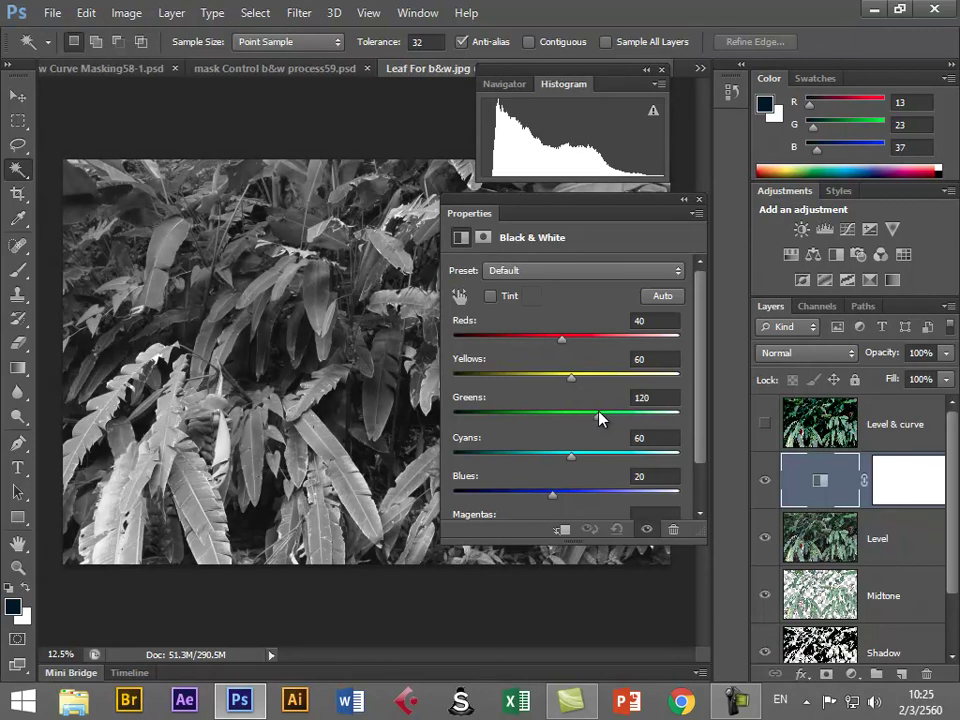
left_click_drag(600, 420, 596, 418)
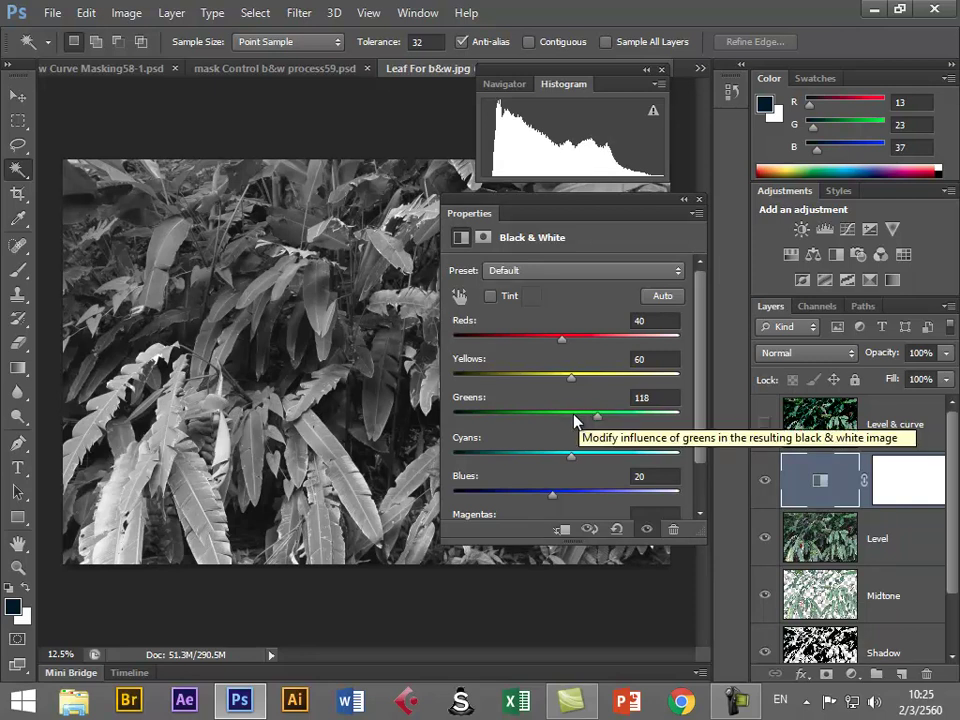
mouse_move(597, 419)
left_mouse_down()
mouse_move(583, 421)
mouse_move(603, 428)
mouse_move(581, 431)
mouse_move(604, 432)
left_mouse_up()
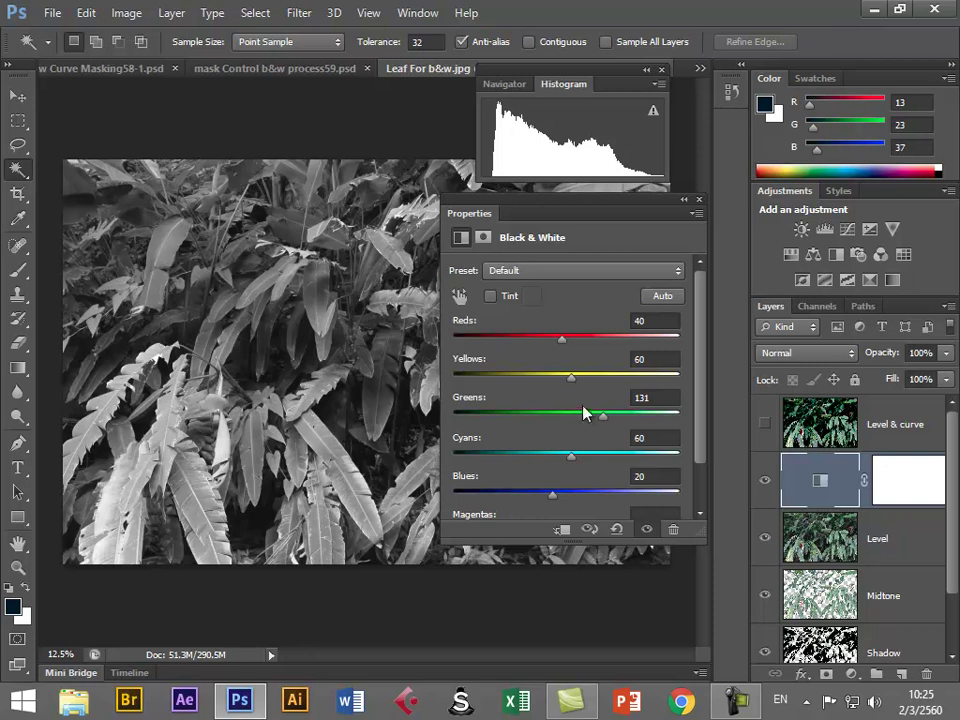
Darken the yellow tones in the Black & White adjustment by setting Yellows to -76
left_click_drag(571, 378, 528, 382)
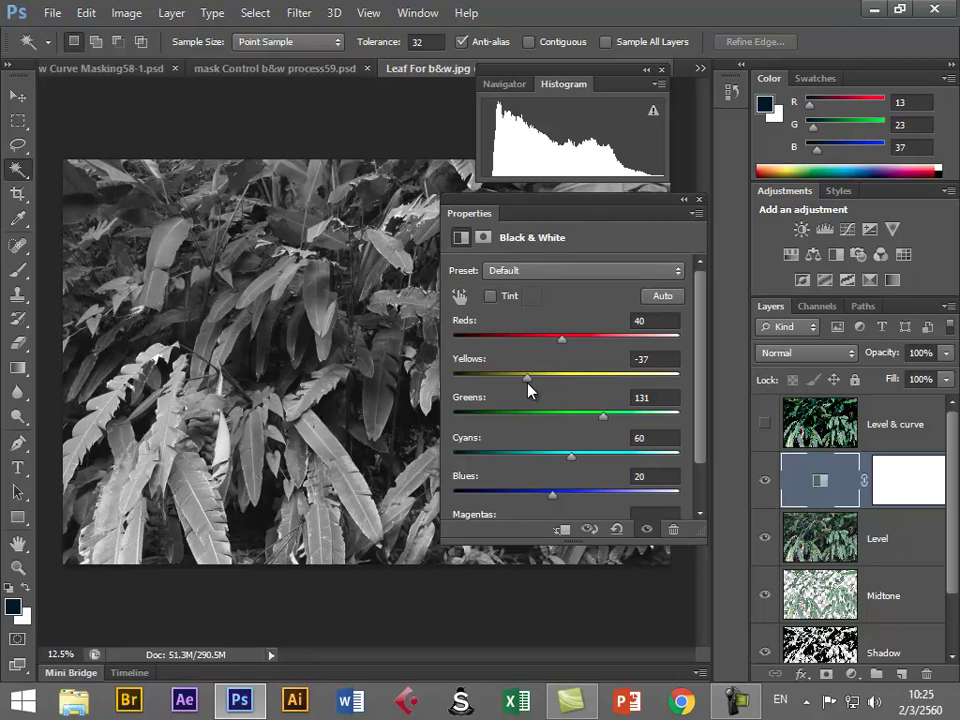
left_click_drag(528, 383, 508, 380)
mouse_move(562, 341)
left_mouse_down()
mouse_move(461, 343)
mouse_move(536, 339)
mouse_move(469, 345)
mouse_move(563, 350)
left_mouse_up()
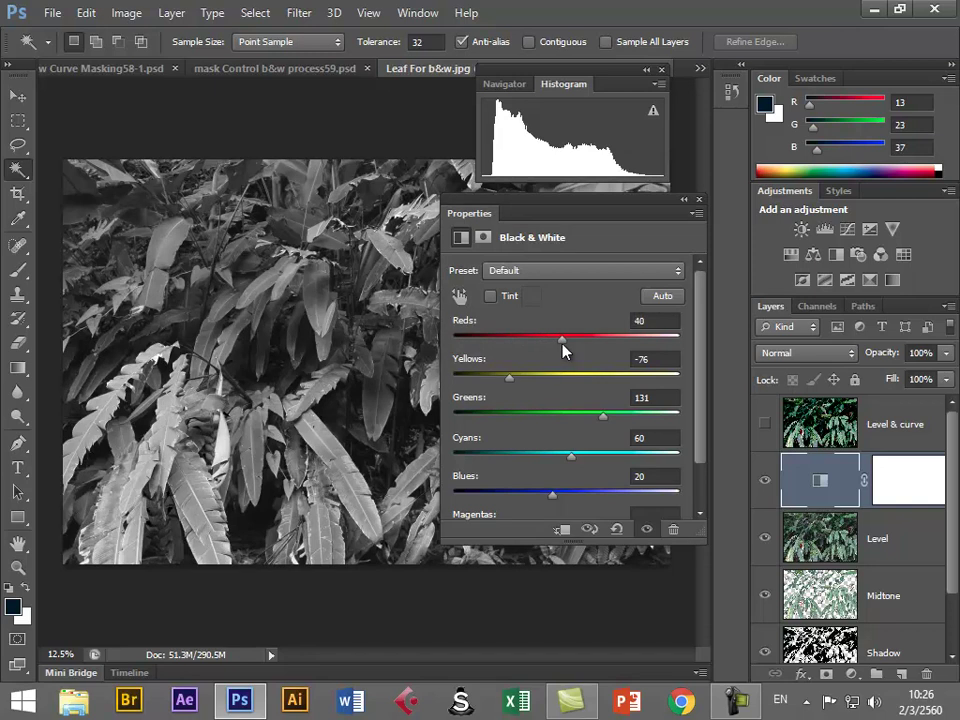
Set the Black & White adjustment's Cyans to -17 and Blues to -40
left_click_drag(549, 206, 636, 182)
left_click_drag(573, 438, 543, 441)
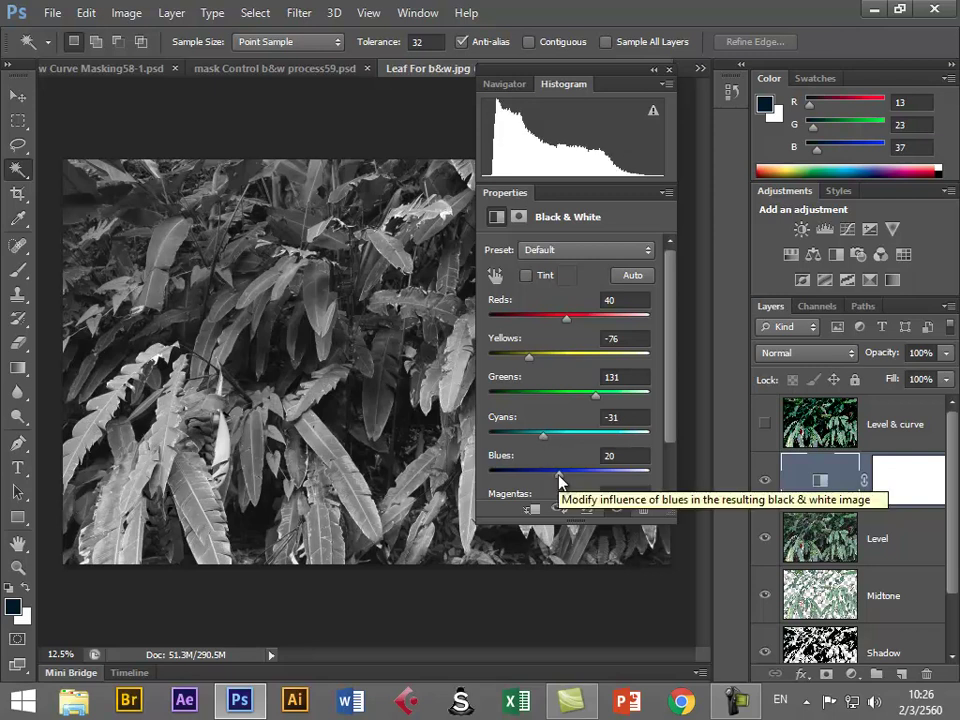
left_click_drag(559, 480, 541, 486)
left_click_drag(545, 440, 541, 481)
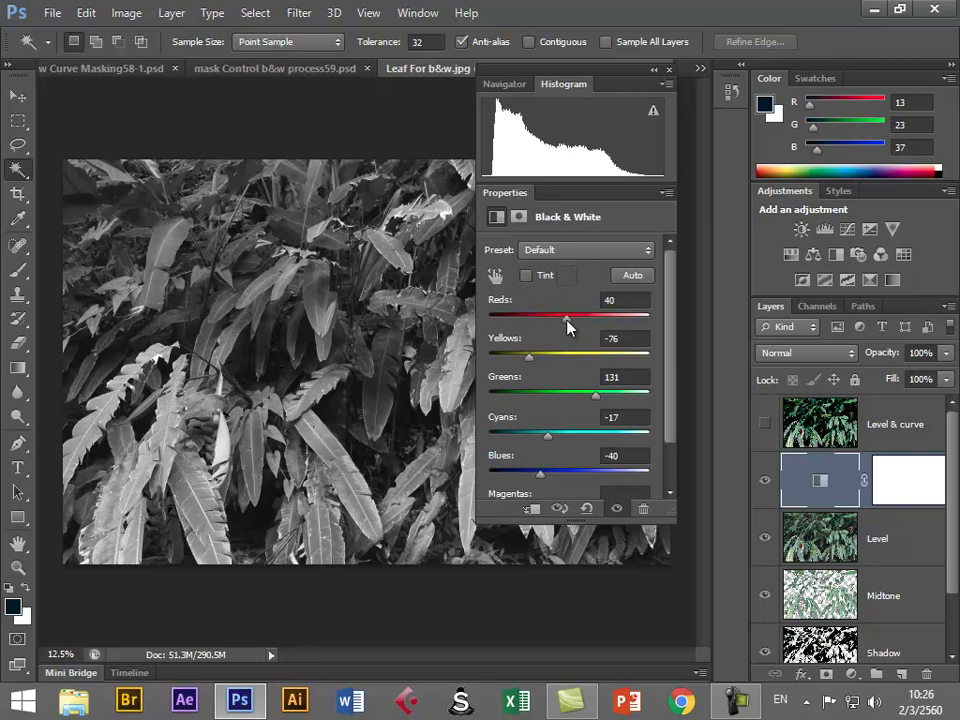
Raise the Black & White adjustment's Greens to 137
left_click_drag(595, 397, 604, 398)
left_click(741, 712)
left_click(664, 610)
left_click(819, 484)
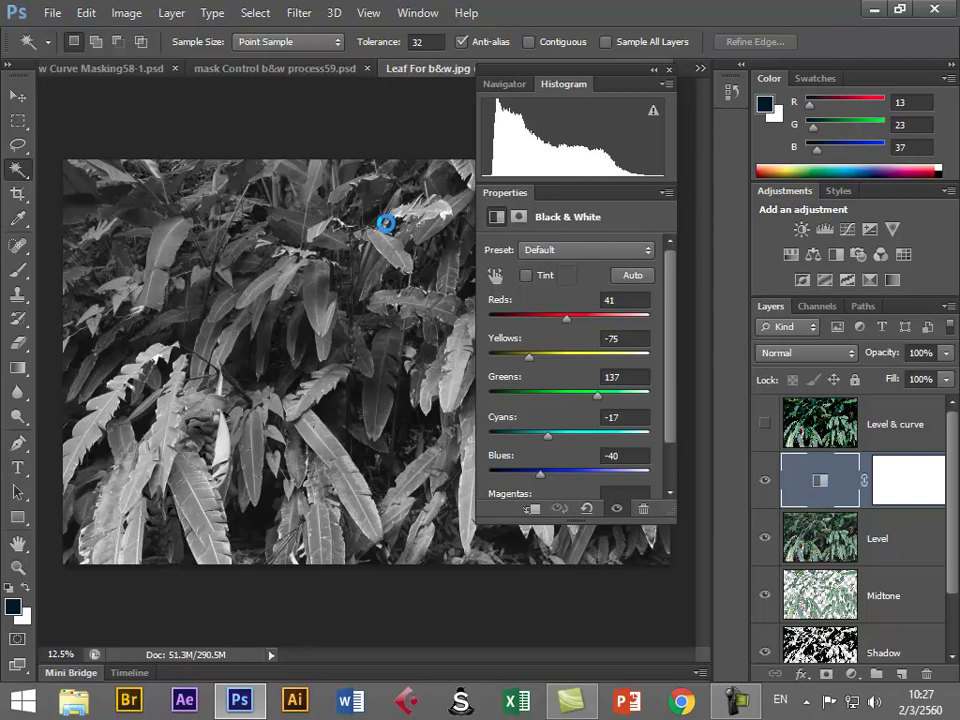
Load the photo's highlights as a selection, select the Black & White layer's mask, and compare the photo with and without the adjustment
key("ctrl+alt+2")
left_click(665, 193)
key("Escape")
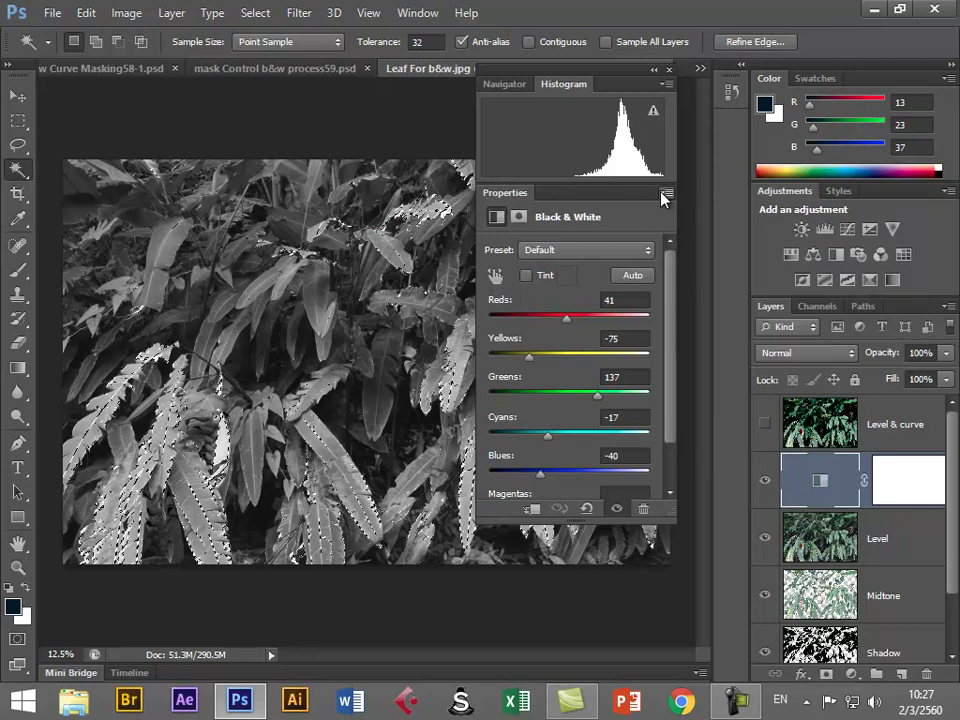
left_click(916, 487)
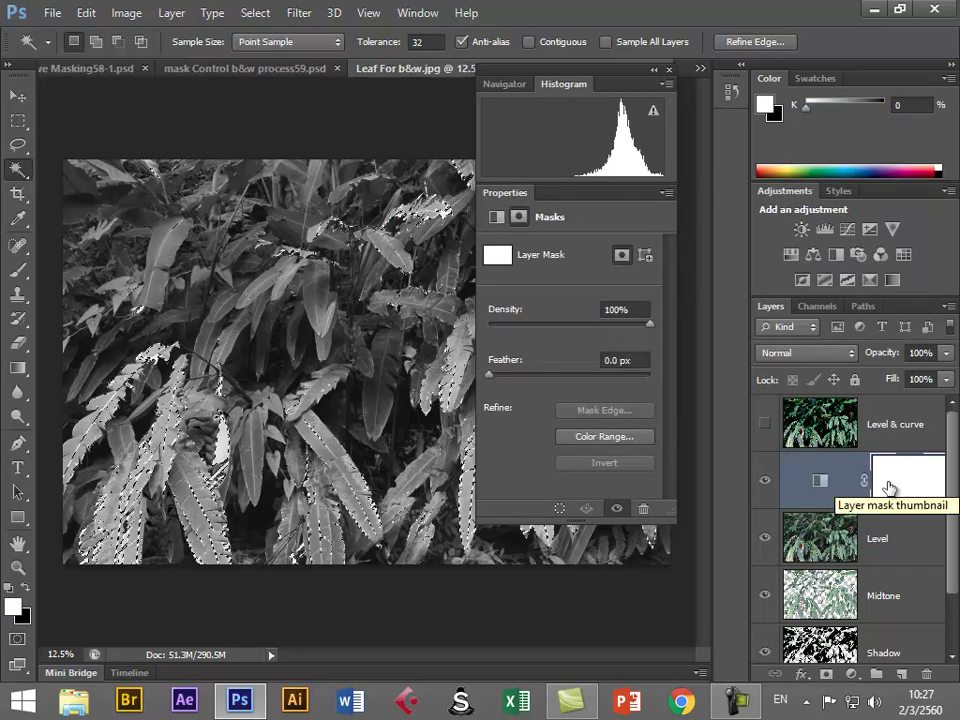
left_click(764, 490)
left_click(764, 490)
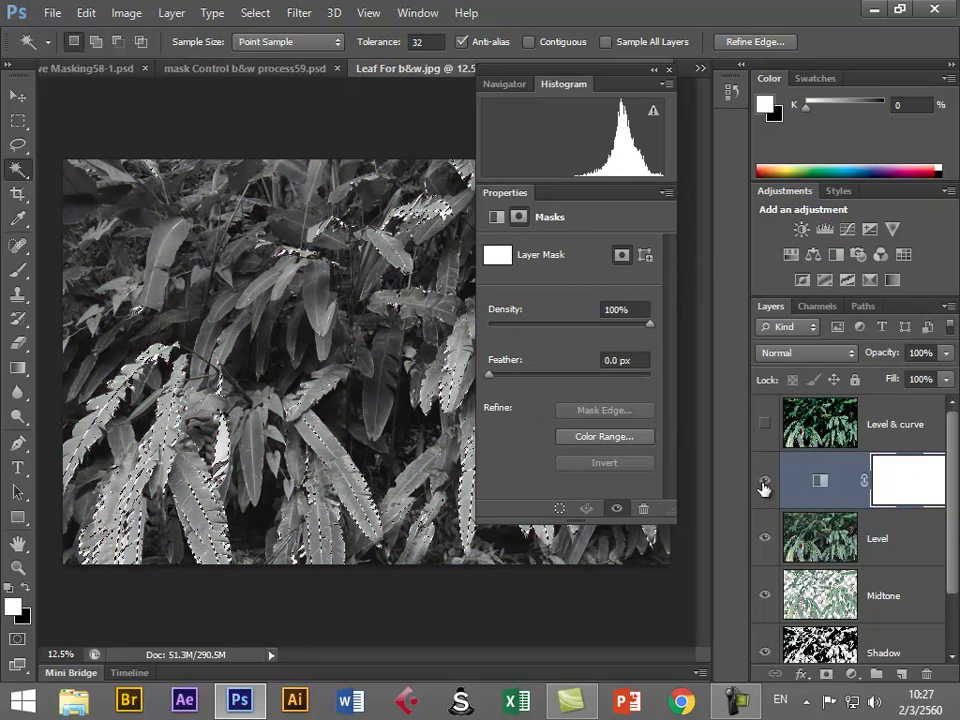
Uncover the photo by moving the mask properties aside and closing the histogram, and clear the highlight selection
left_click_drag(549, 195, 769, 96)
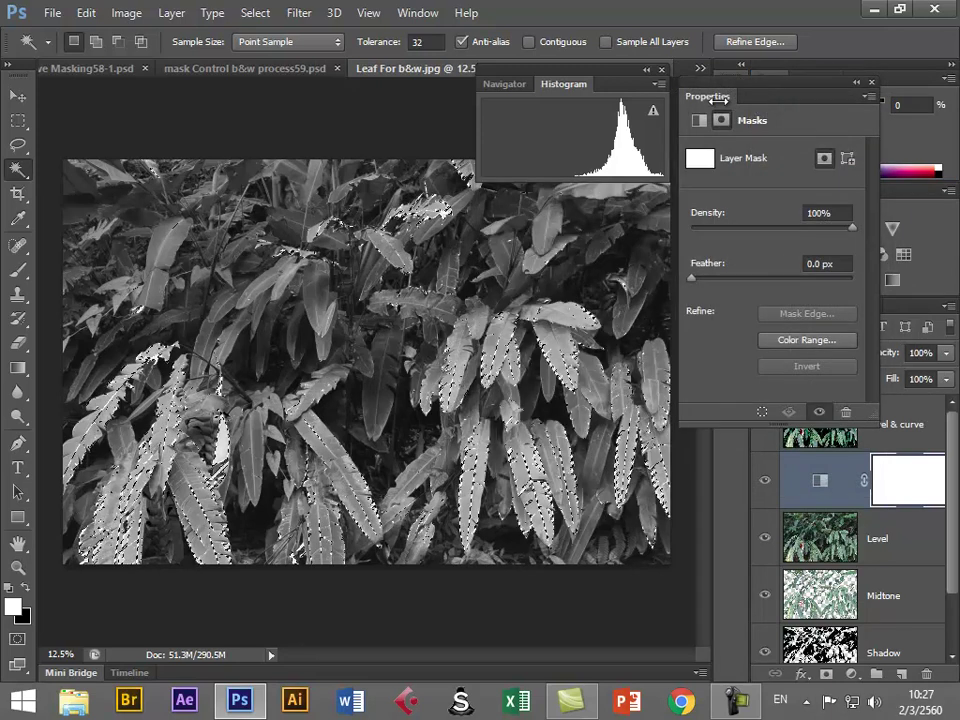
left_click(663, 70)
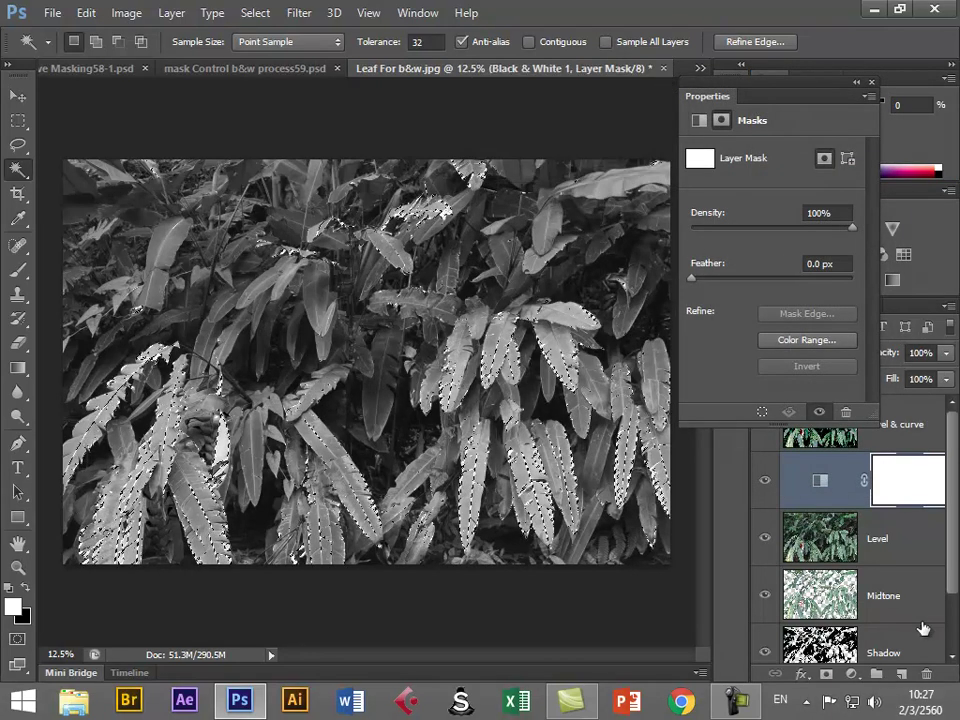
key("ctrl+d")
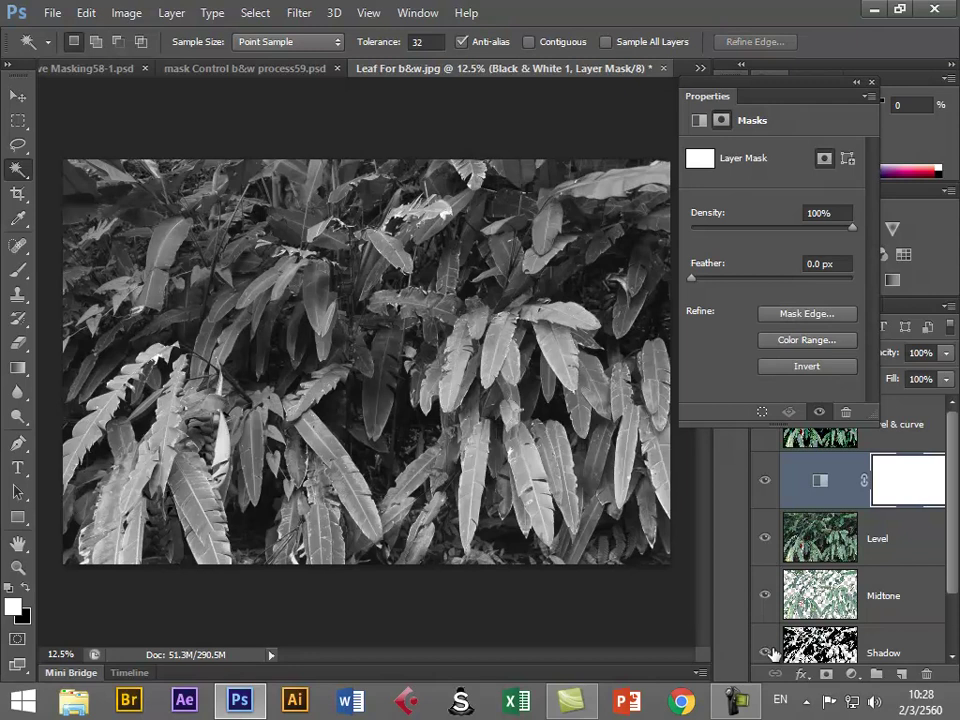
Load the Shadow layer's pixels as a selection using the Move tool, keeping the Black & White layer mask active
left_click(17, 99)
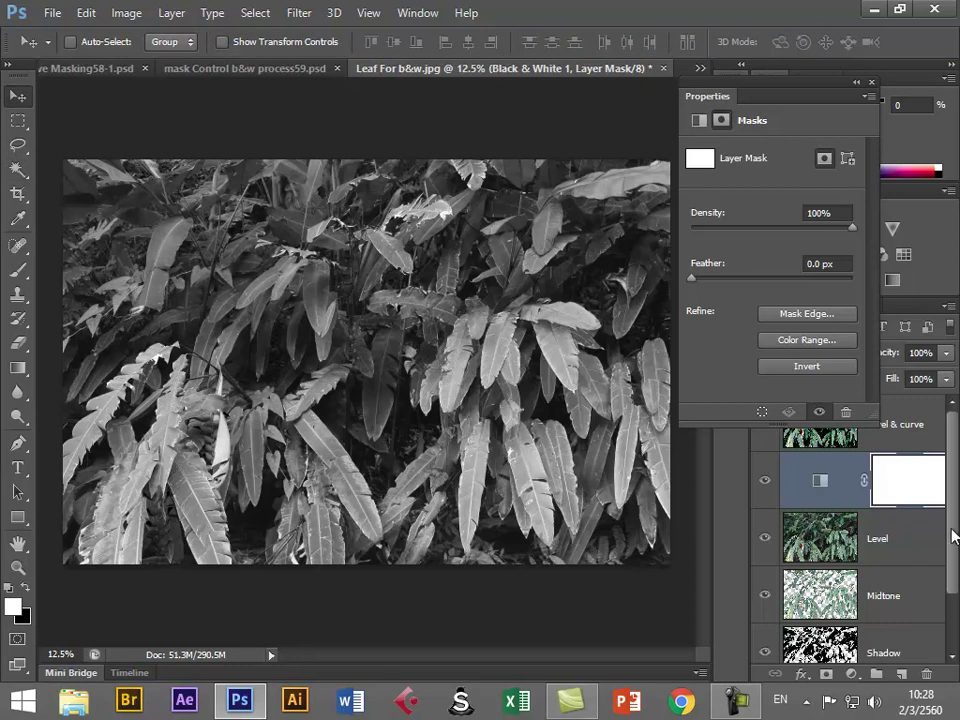
scroll(950, 535, "down", 2)
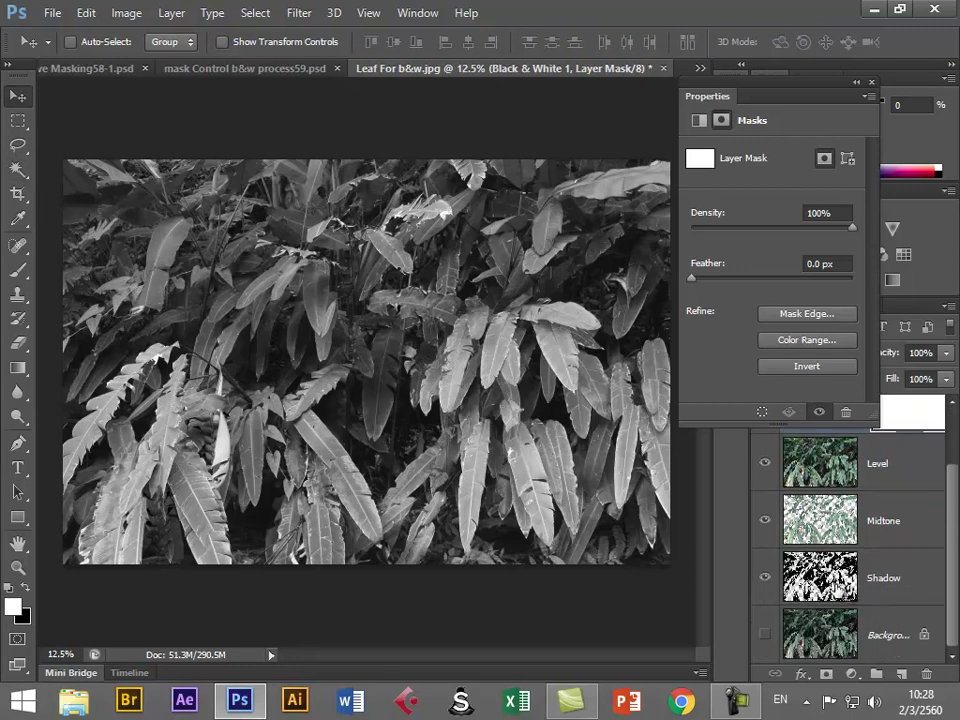
left_click(821, 601, "ctrl")
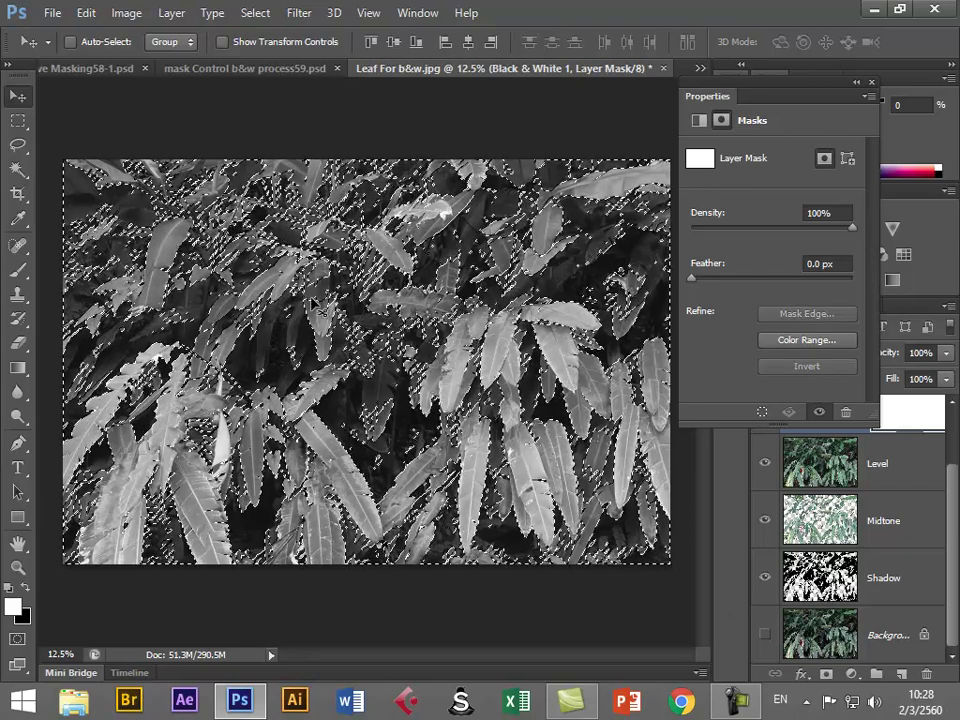
scroll(880, 520, "up", 1)
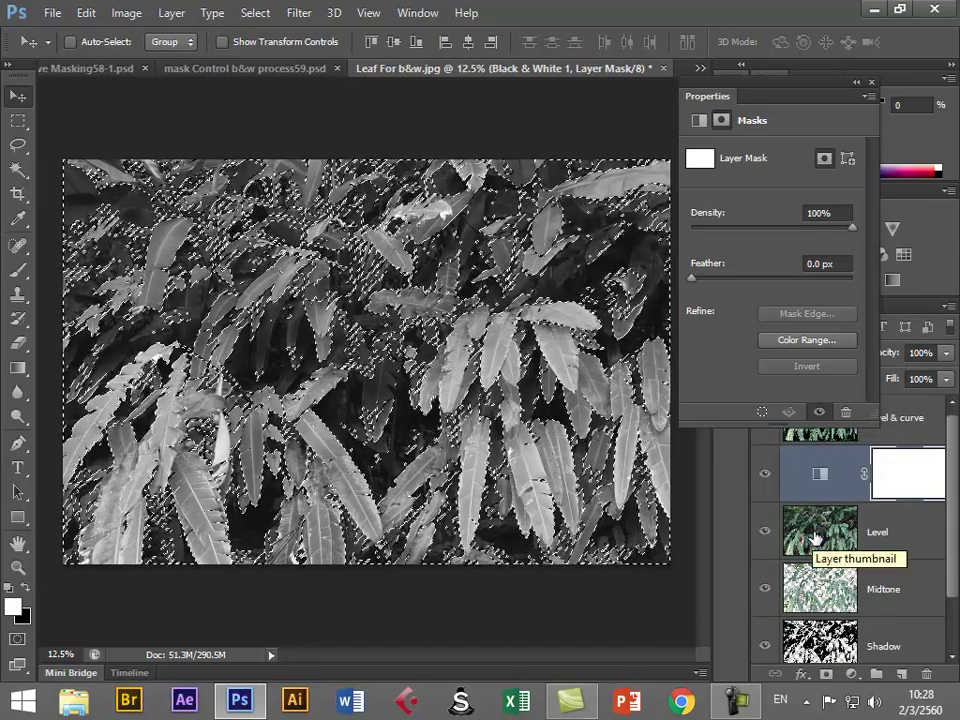
Duplicate the Level layer and hide the original Level layer beneath the copy
left_click(815, 538)
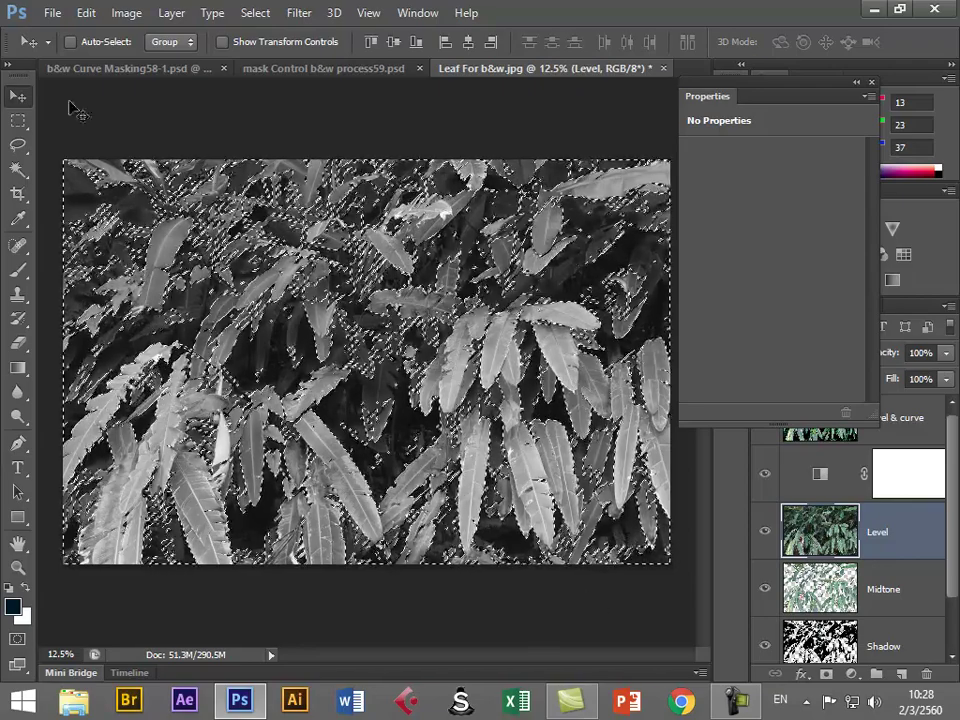
left_click(128, 13)
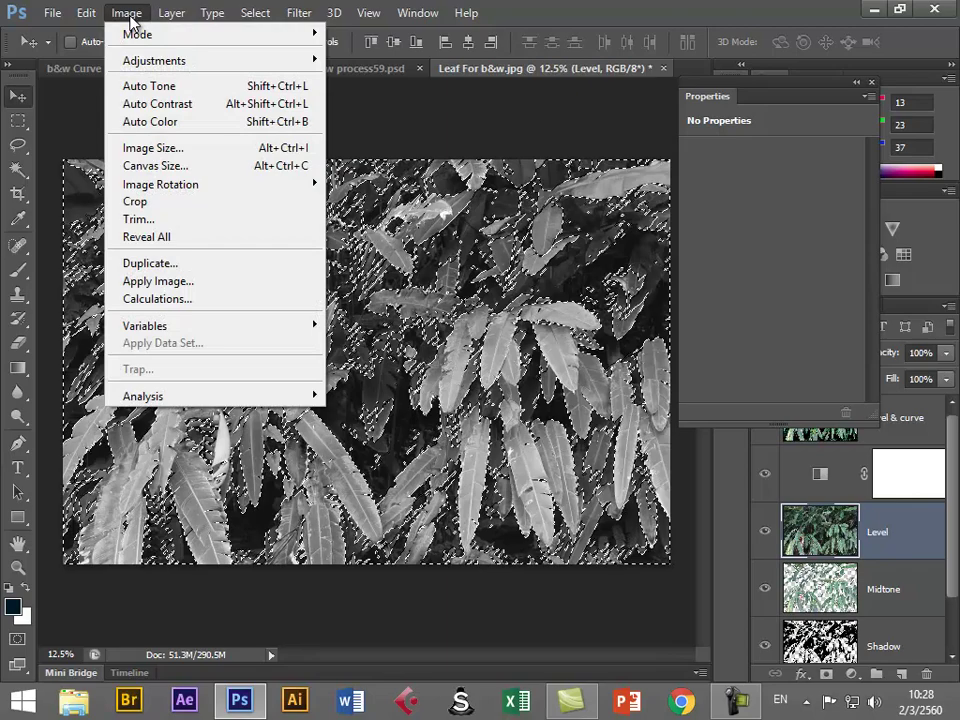
left_click(130, 16)
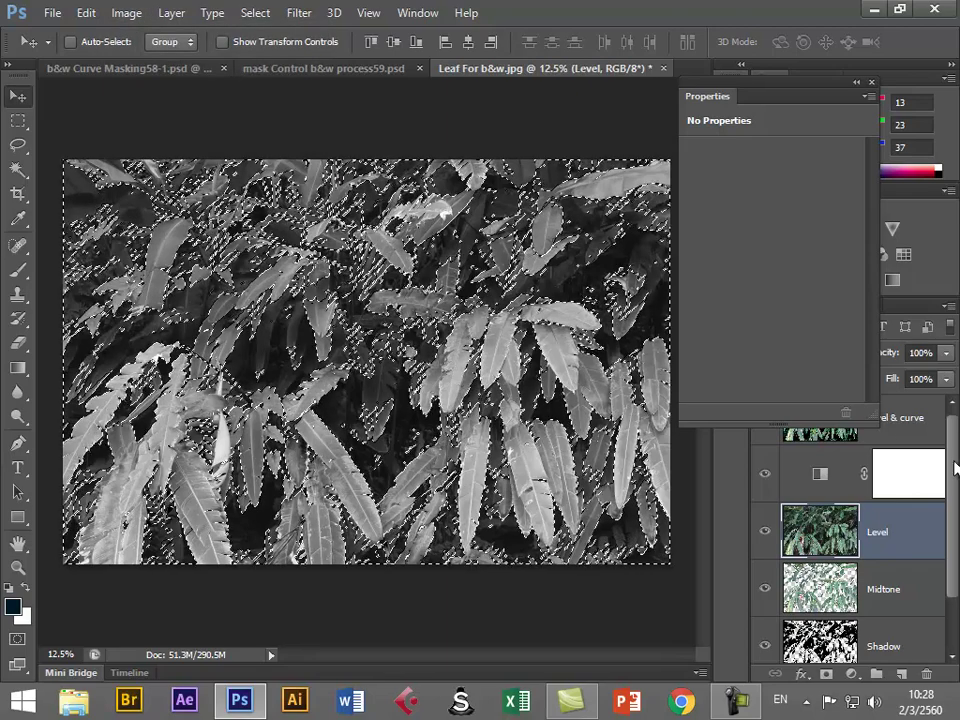
left_click_drag(911, 542, 903, 673)
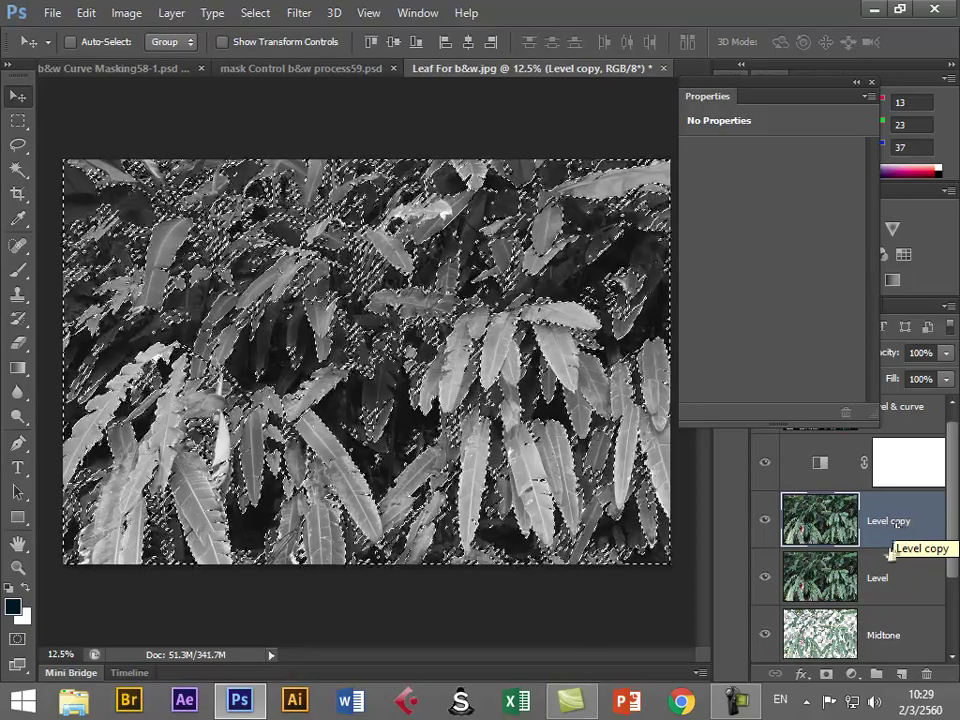
left_click(765, 578)
Rename the Level copy layer as "Curve shadow hilight"
double_click(900, 521)
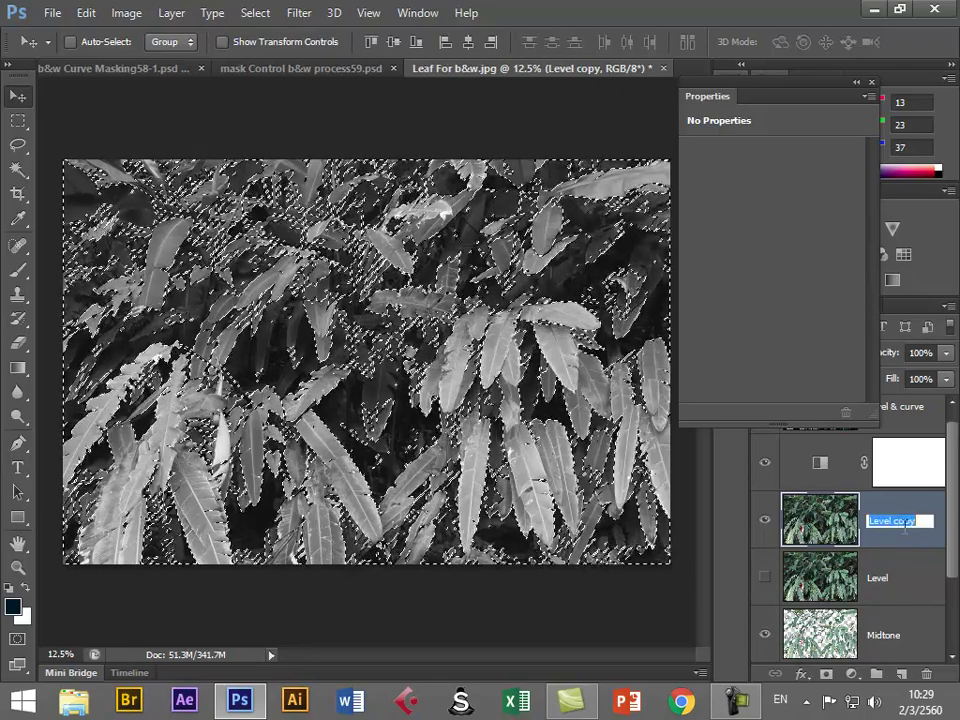
type("Curve shadow")
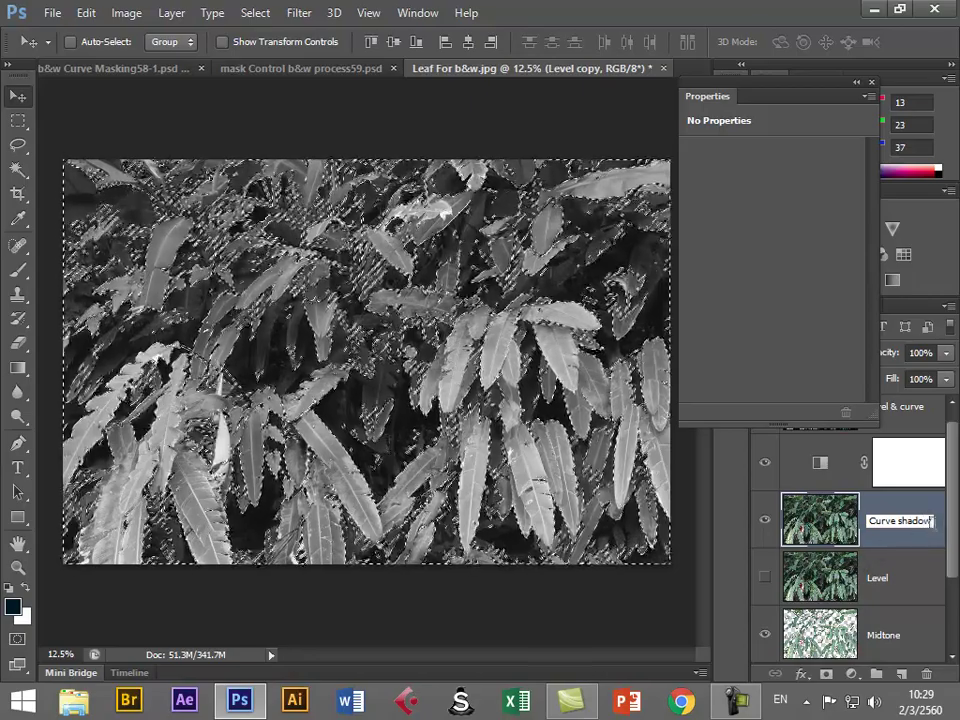
type("h")
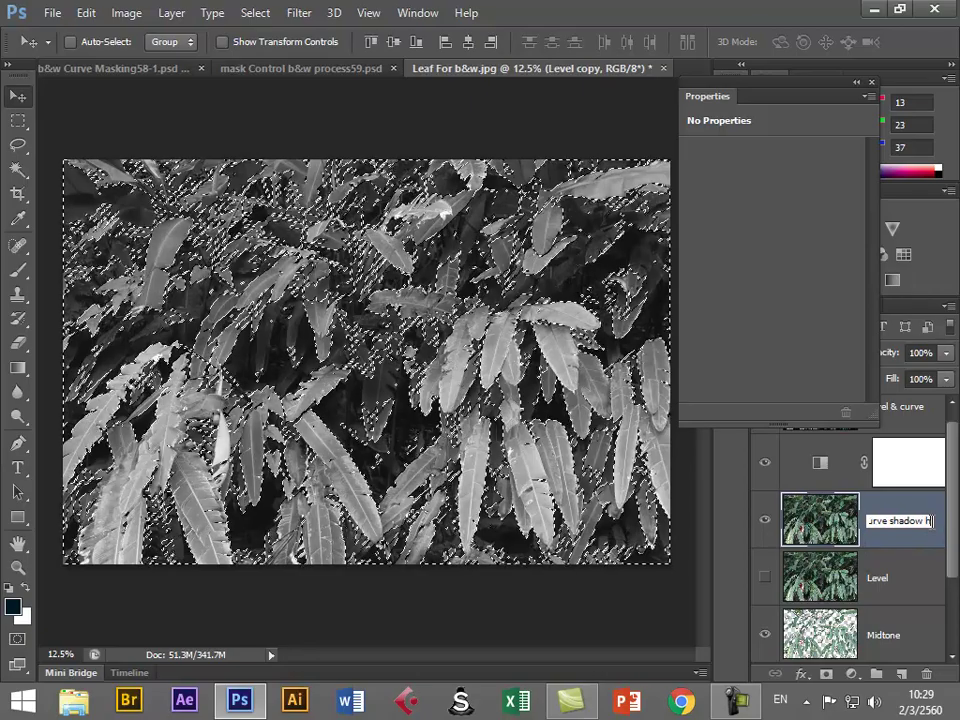
type("iligh")
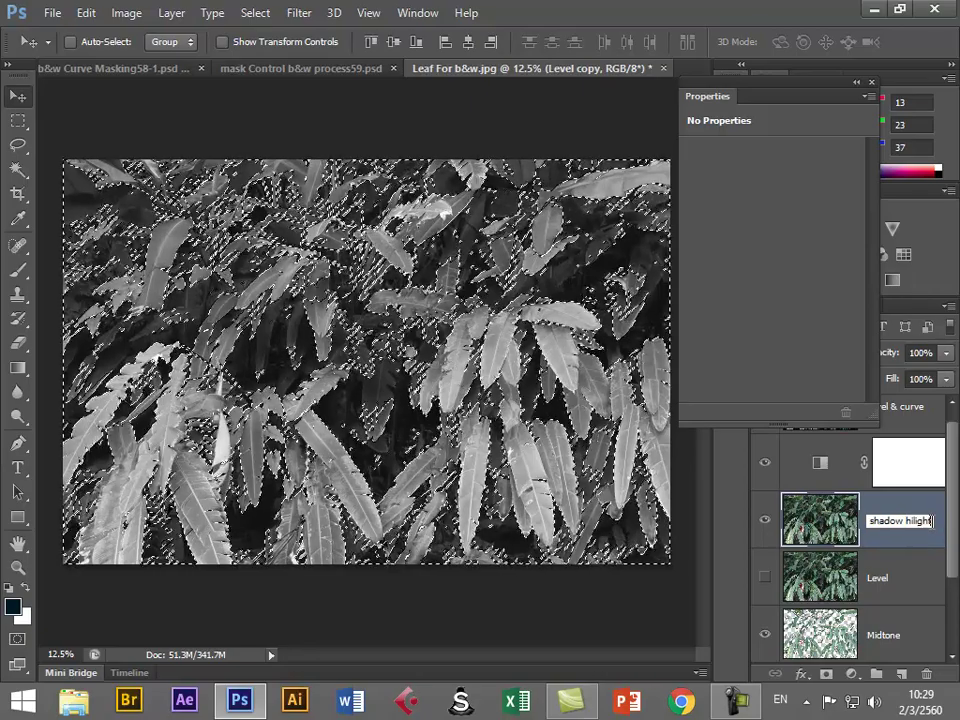
type("t")
key("Return")
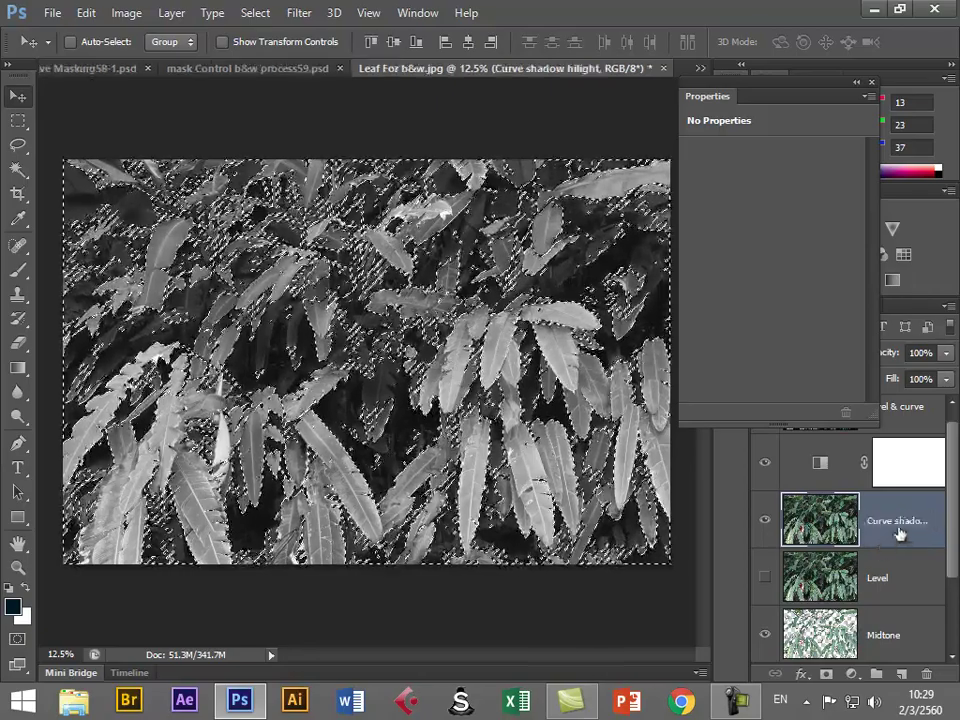
Shorten the duplicated layer's name to "Curve sha hi" and select the original Level layer
double_click(897, 522)
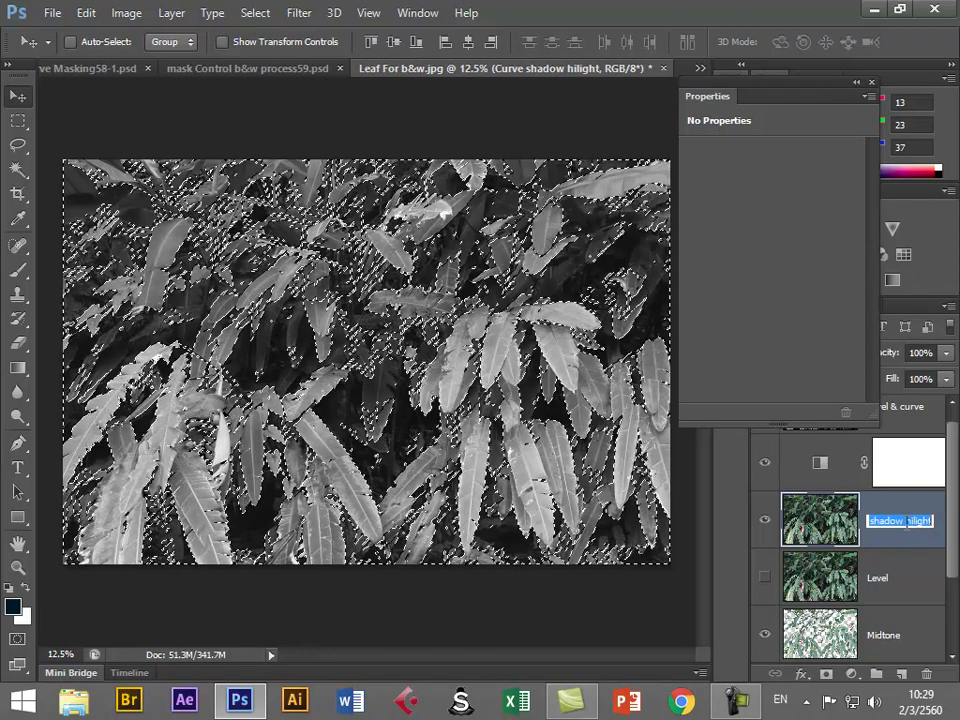
left_click_drag(904, 521, 893, 521)
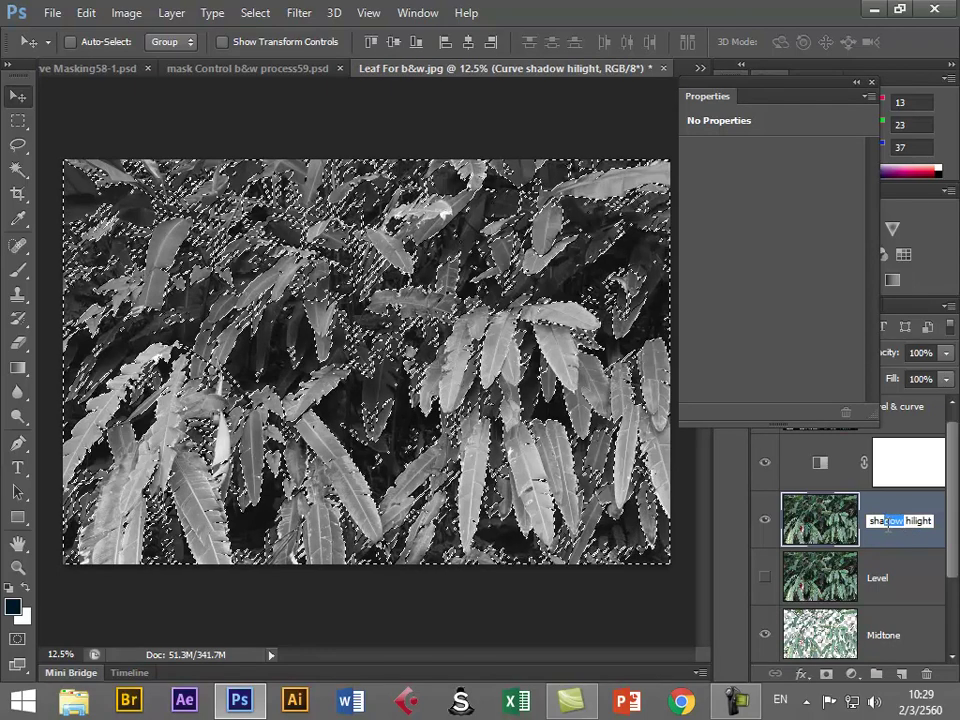
key("BackSpace")
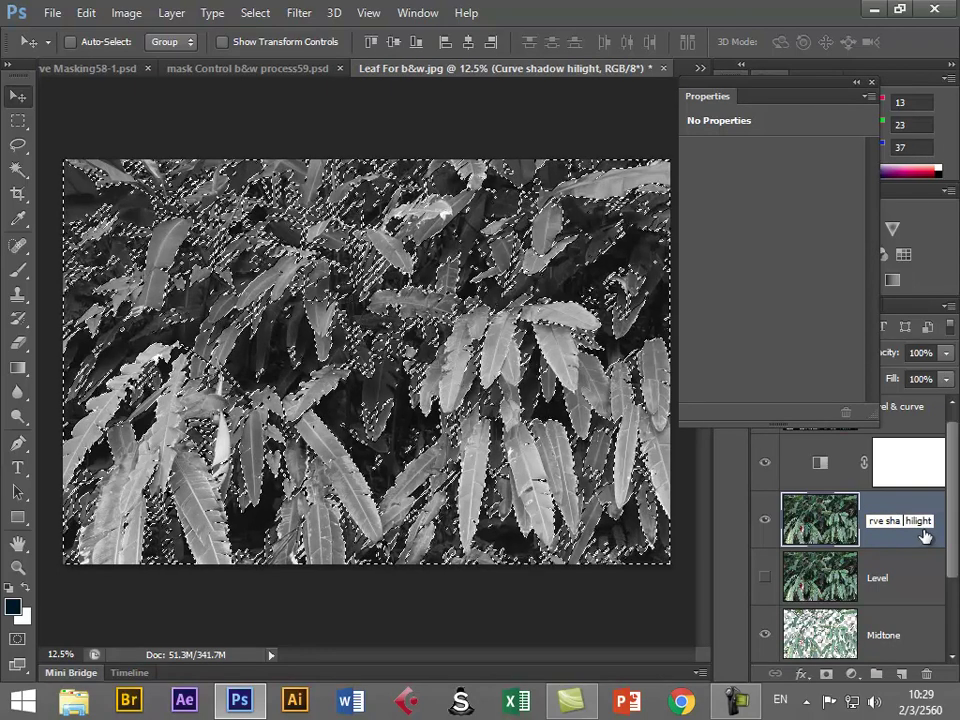
left_click_drag(914, 521, 930, 521)
key("BackSpace")
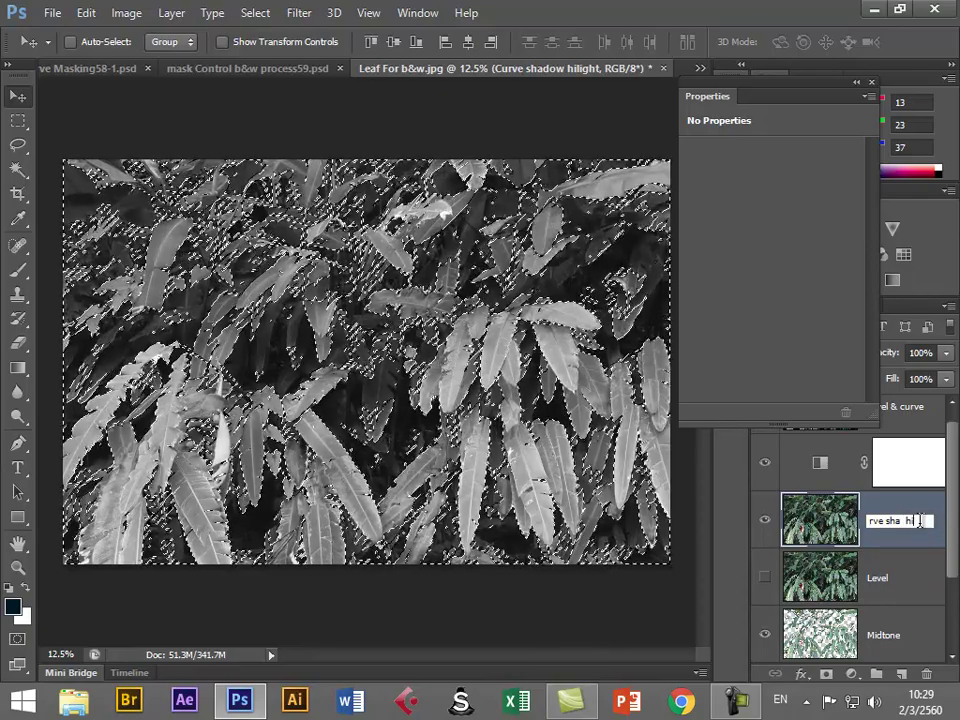
left_click(816, 535)
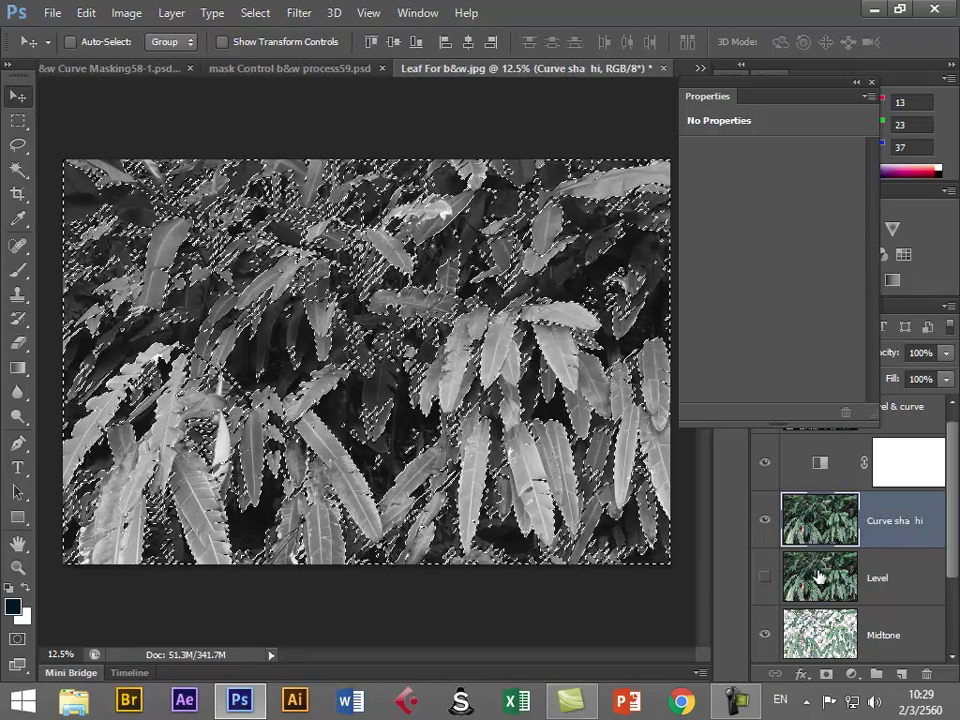
left_click(818, 577)
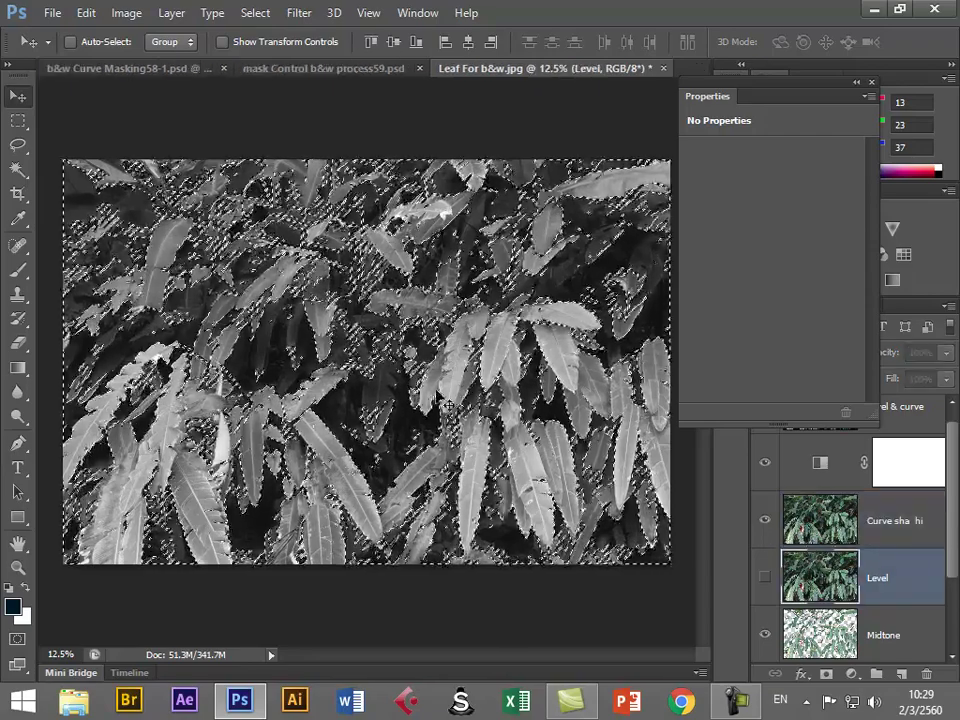
Deselect the image and make the Curve sha hi layer active with the Level layer hidden
key("ctrl+d")
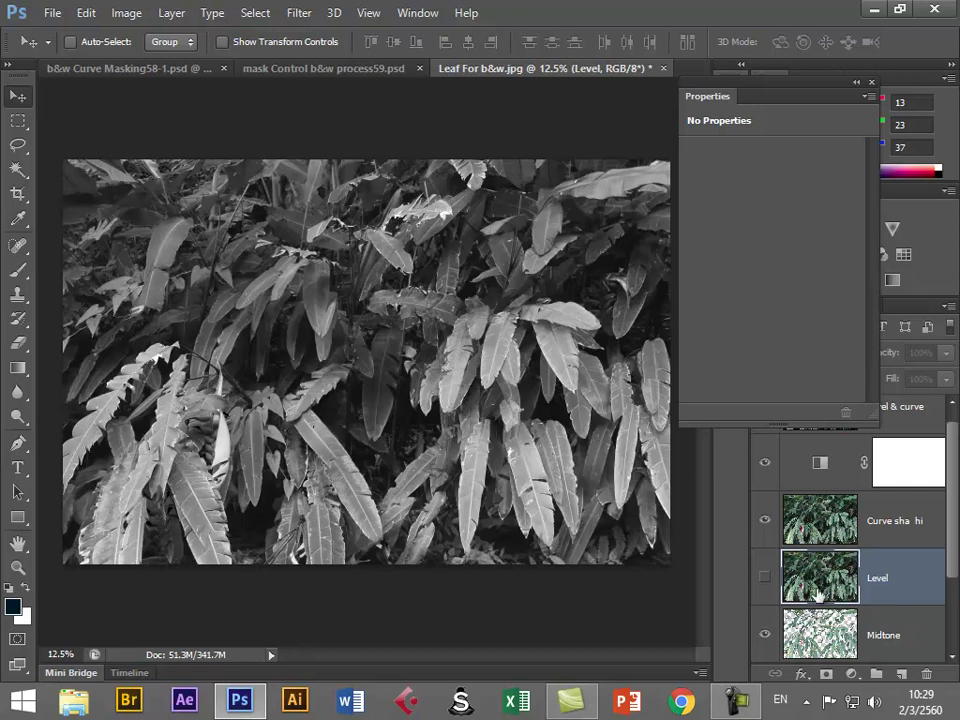
left_click(838, 532)
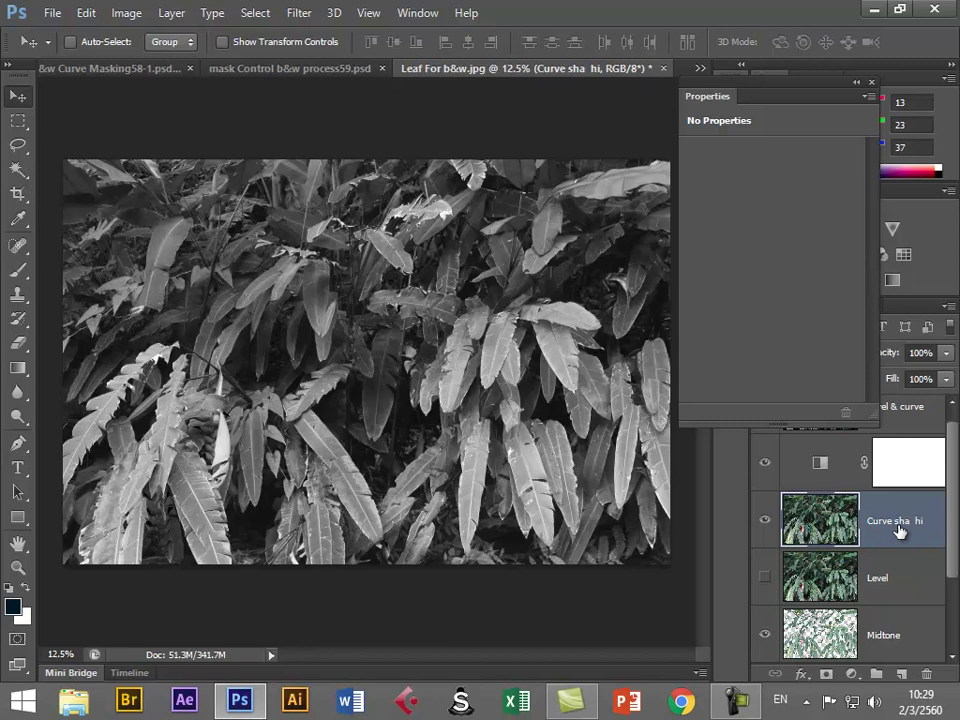
left_click(766, 577)
left_click(820, 583)
left_click(765, 577)
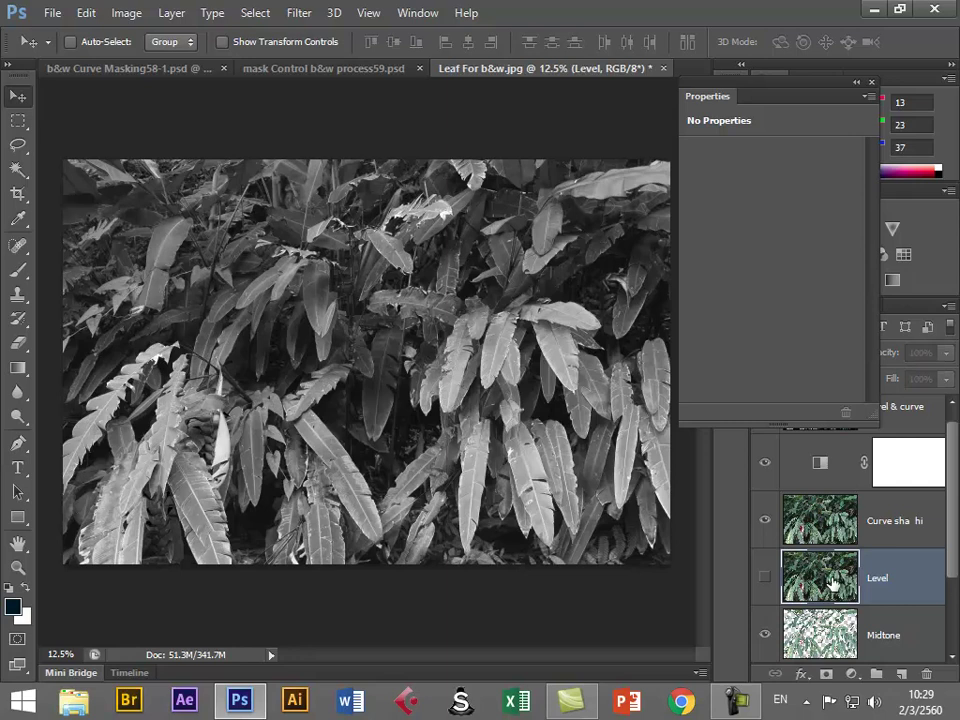
left_click(816, 520)
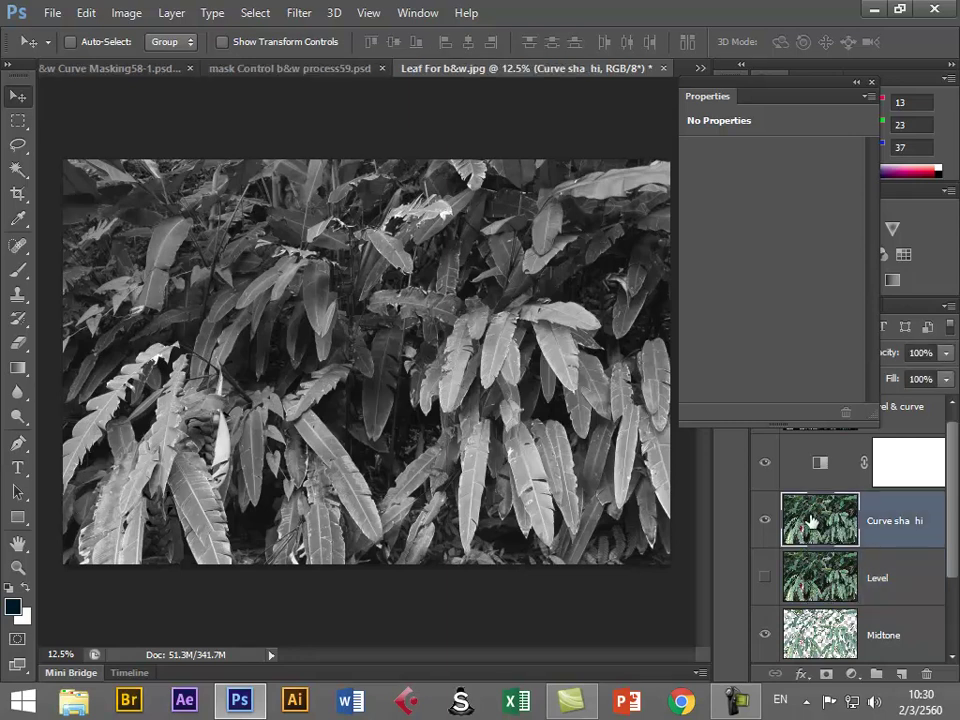
left_click(736, 700)
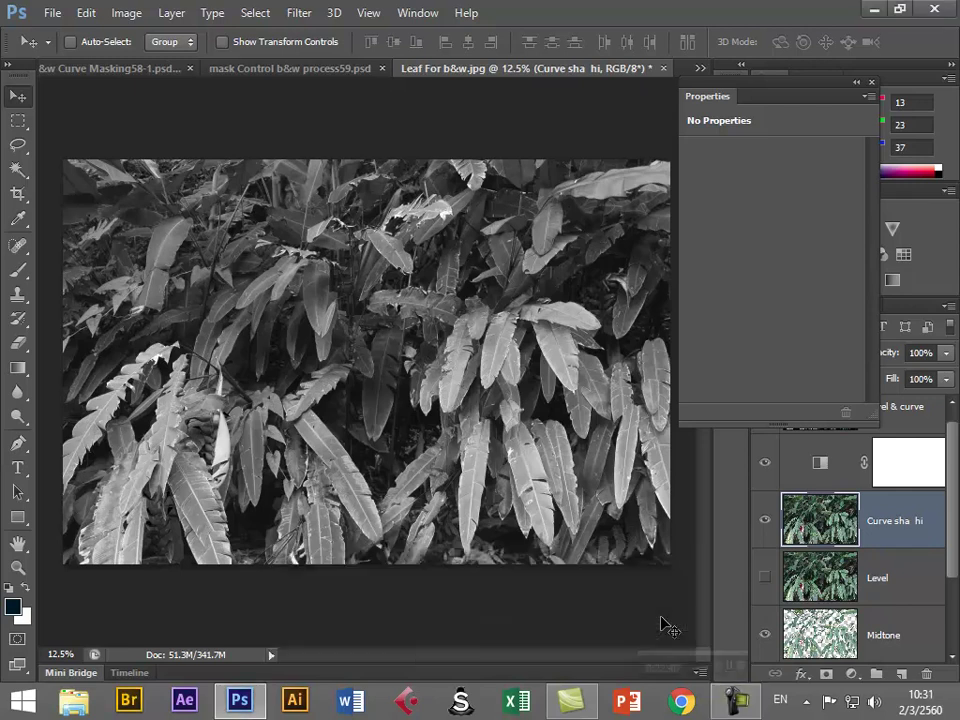
Load the Shadow layer's pixels as a selection and hide the Midtone and Shadow layers, keeping Curve sha hi active
left_click_drag(952, 517, 952, 565)
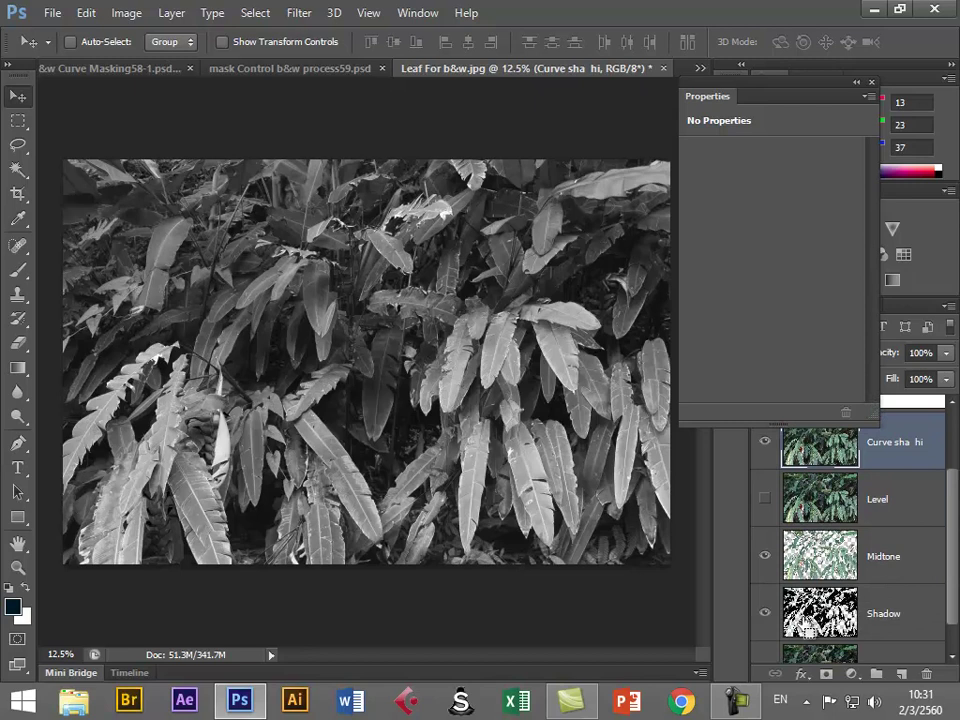
left_click(820, 612, "ctrl")
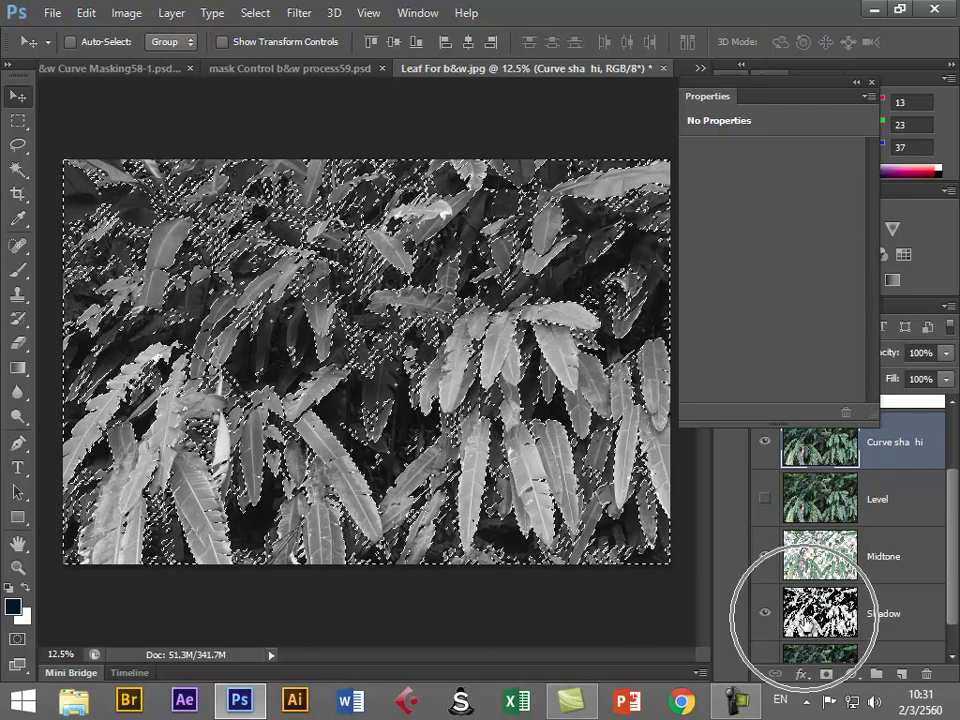
scroll(812, 543, "up", 1)
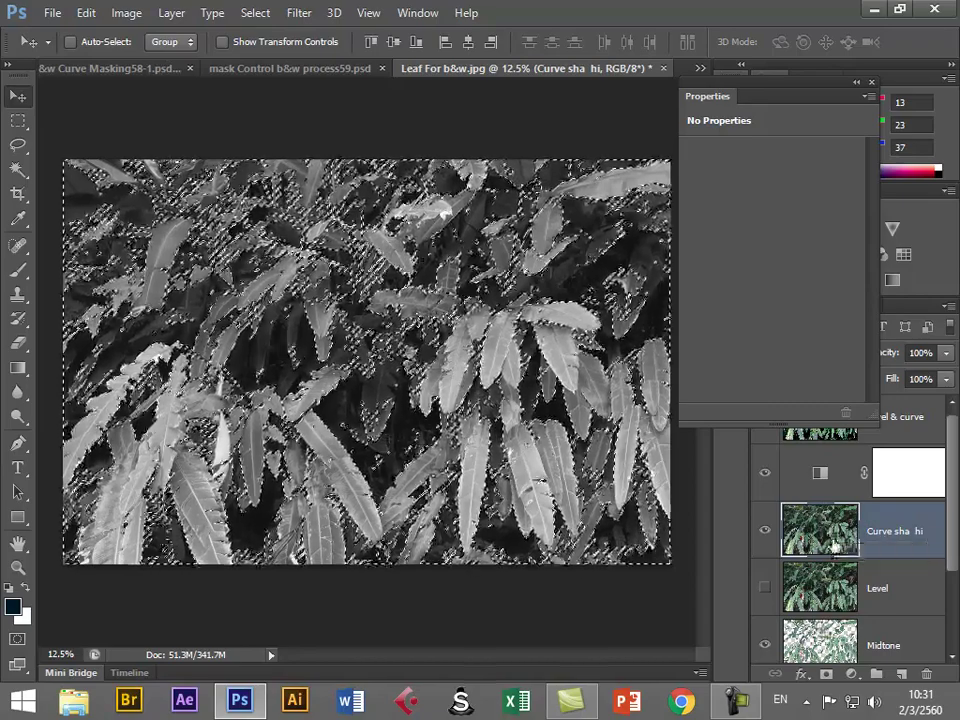
scroll(955, 520, "down", 2)
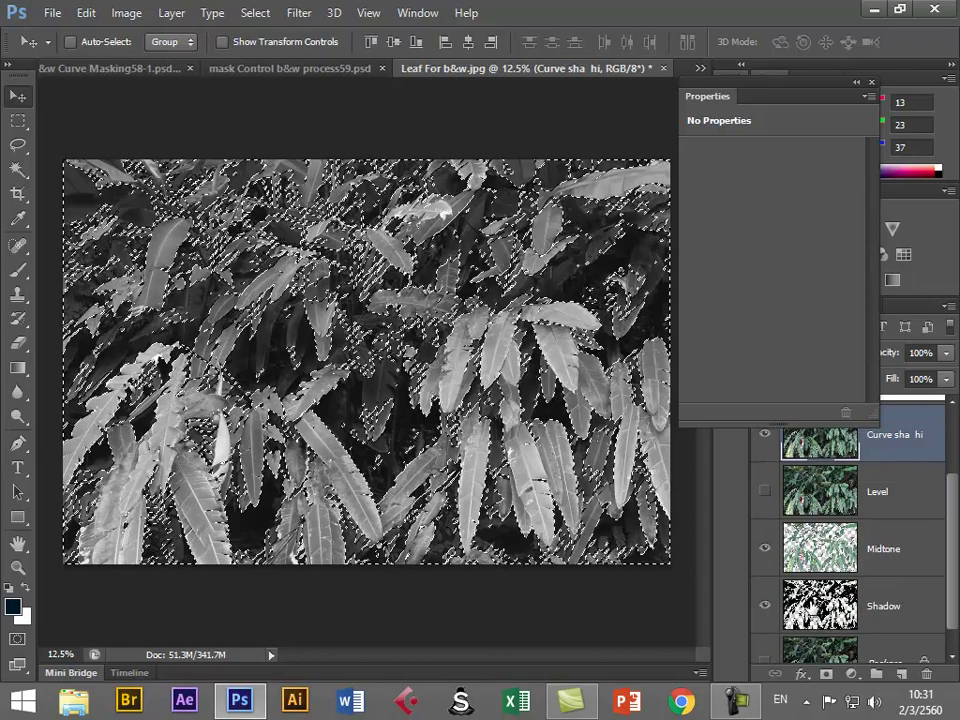
left_click(765, 548)
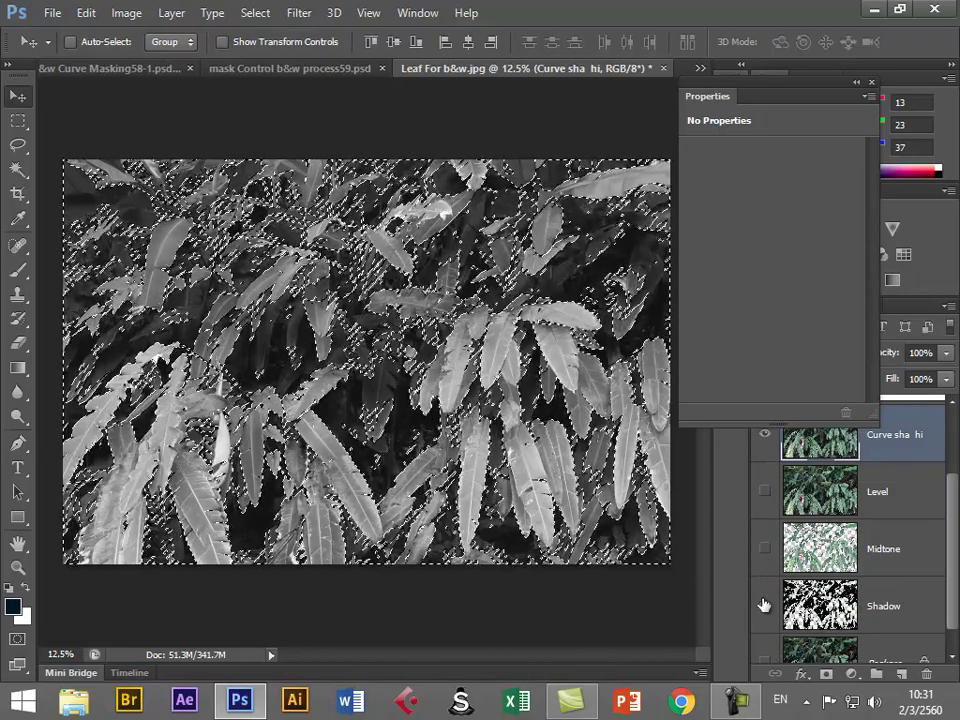
left_click(765, 605)
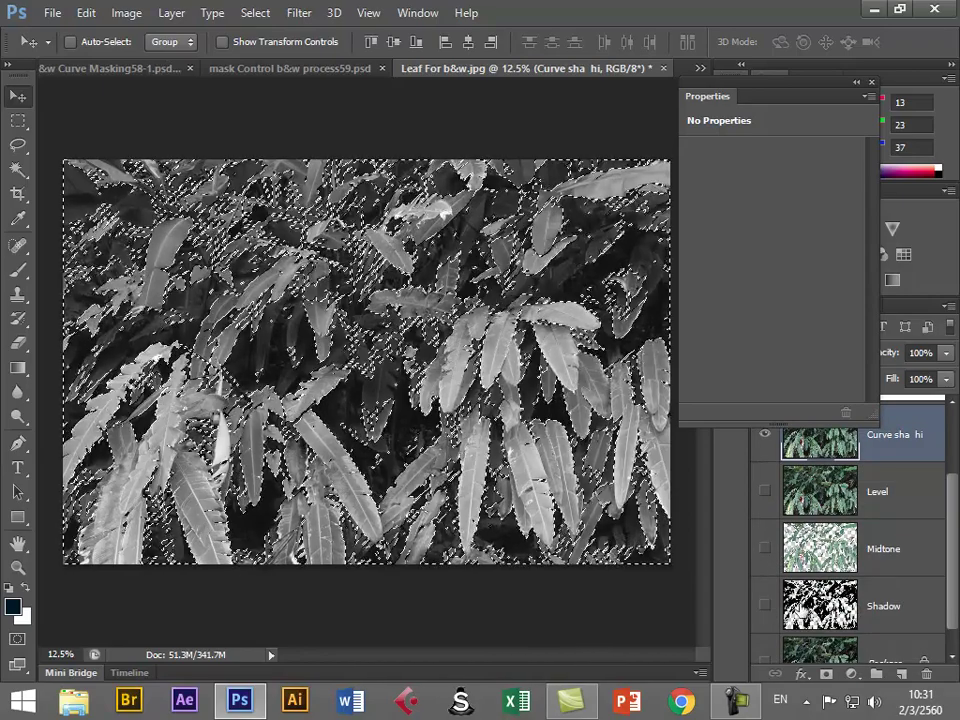
scroll(943, 541, "up", 2)
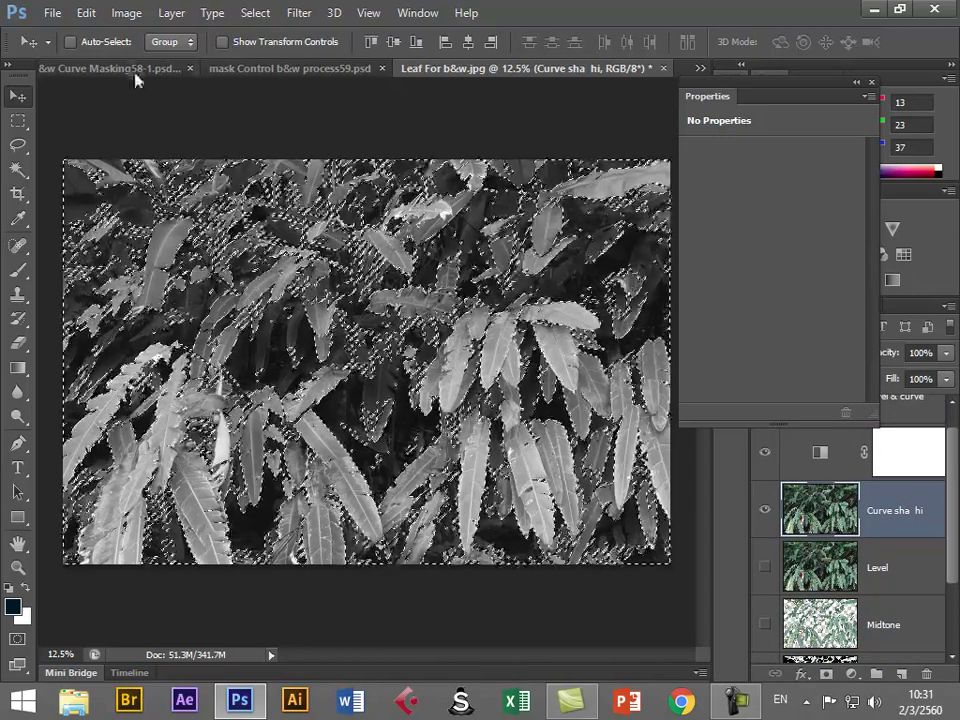
Darken the selected shadows on the Curve sha hi layer with a Curves adjustment, mapping RGB input 94 to output 77
left_click(127, 13)
mouse_move(147, 60)
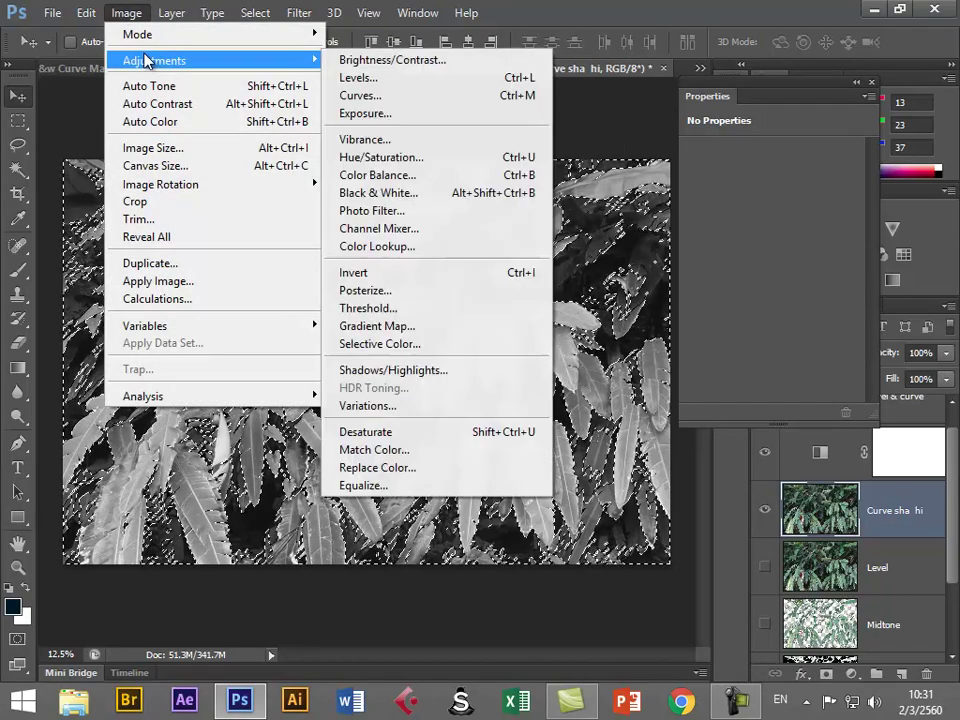
left_click(405, 96)
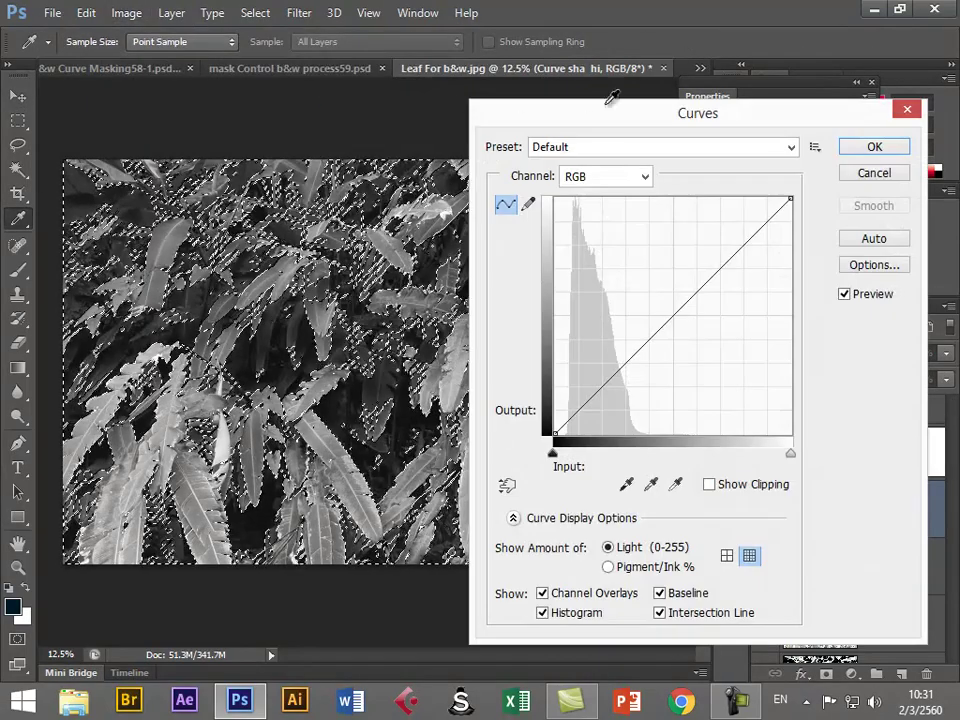
left_click_drag(655, 127, 710, 161)
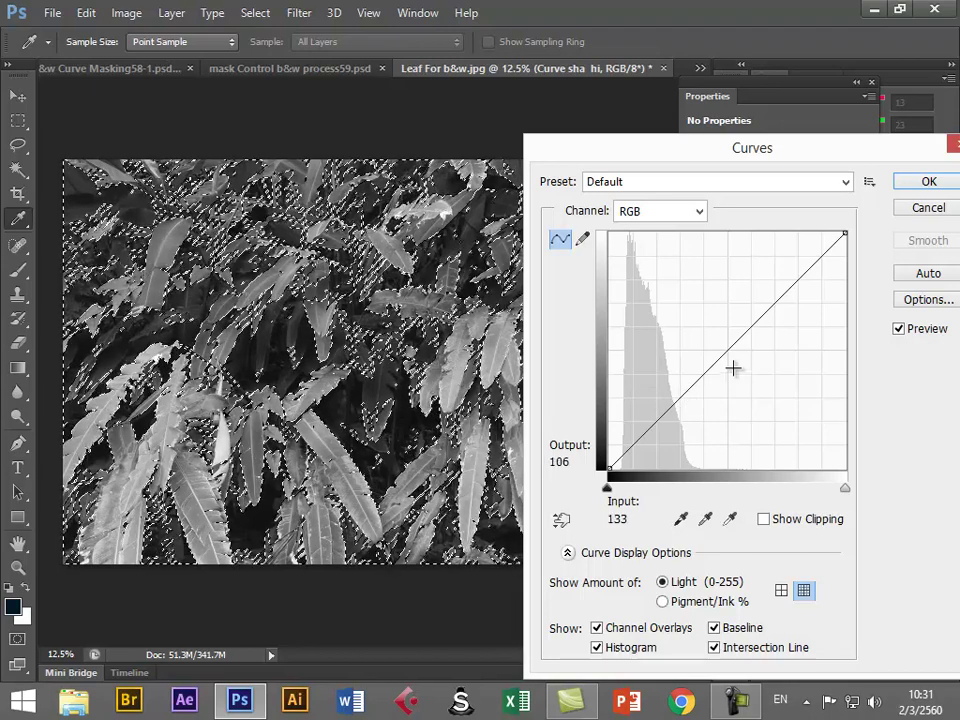
left_click_drag(724, 358, 725, 367)
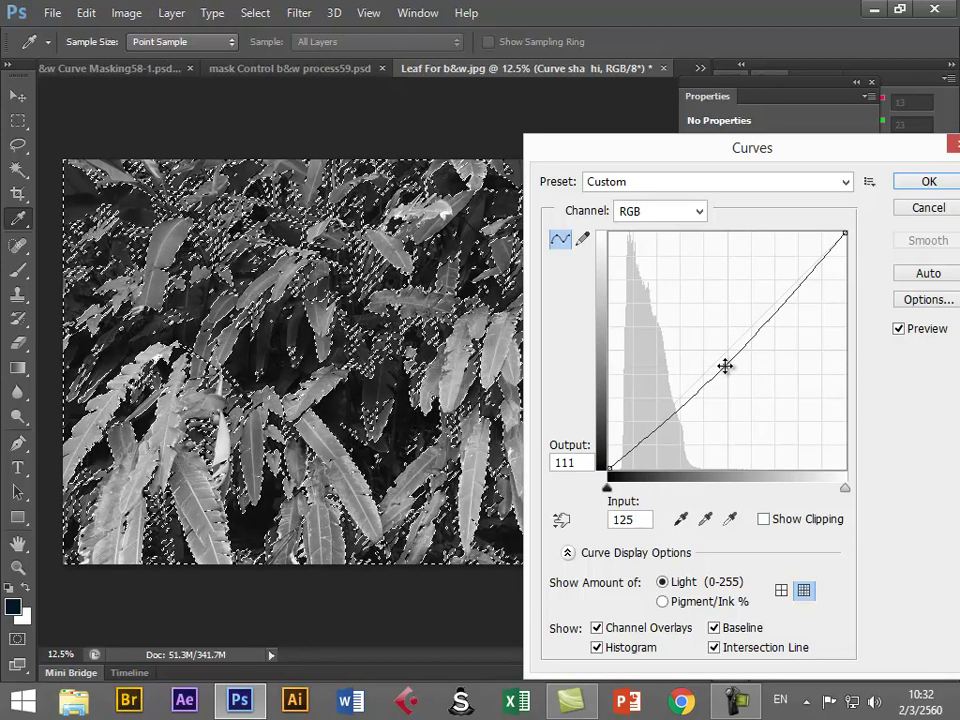
left_click_drag(725, 367, 731, 375)
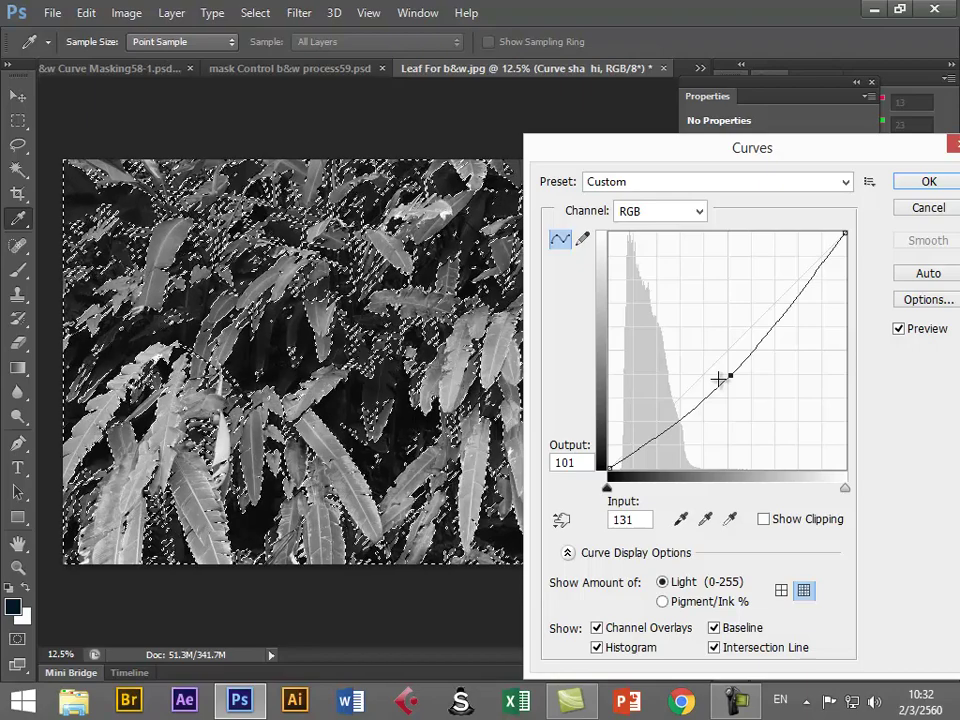
left_click_drag(731, 377, 722, 375)
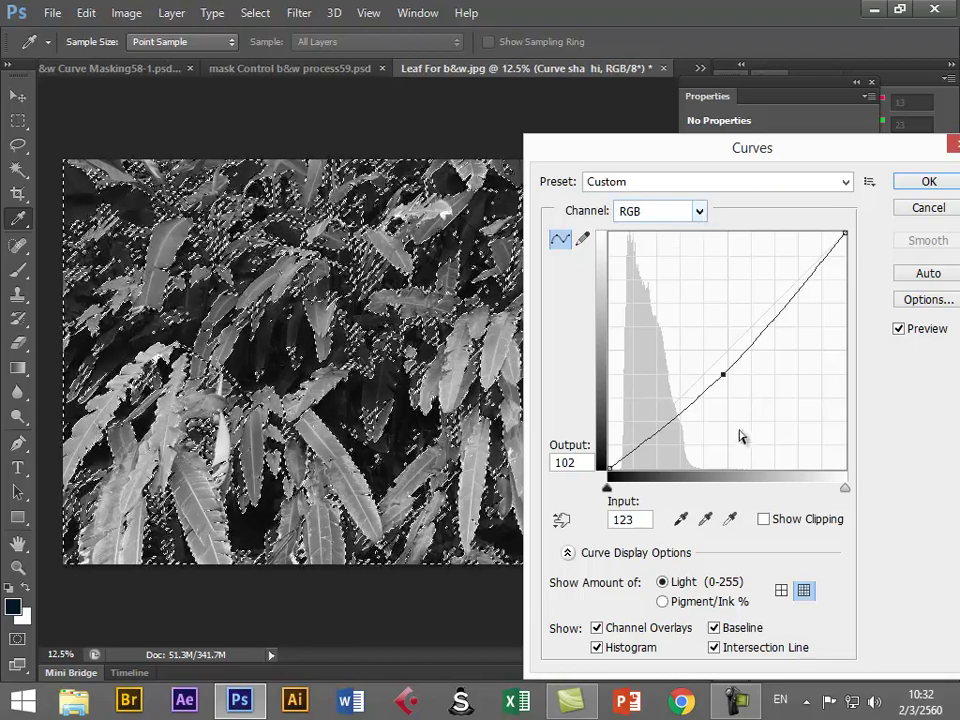
left_click_drag(759, 152, 694, 216)
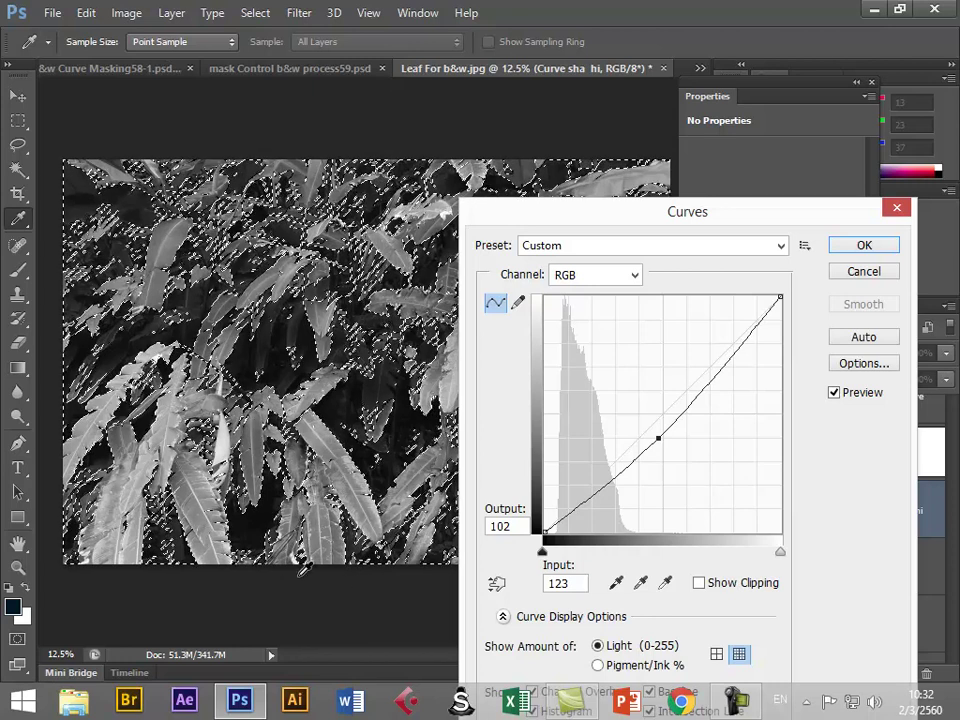
mouse_move(659, 438)
left_mouse_down()
mouse_move(690, 484)
mouse_move(663, 442)
left_mouse_up()
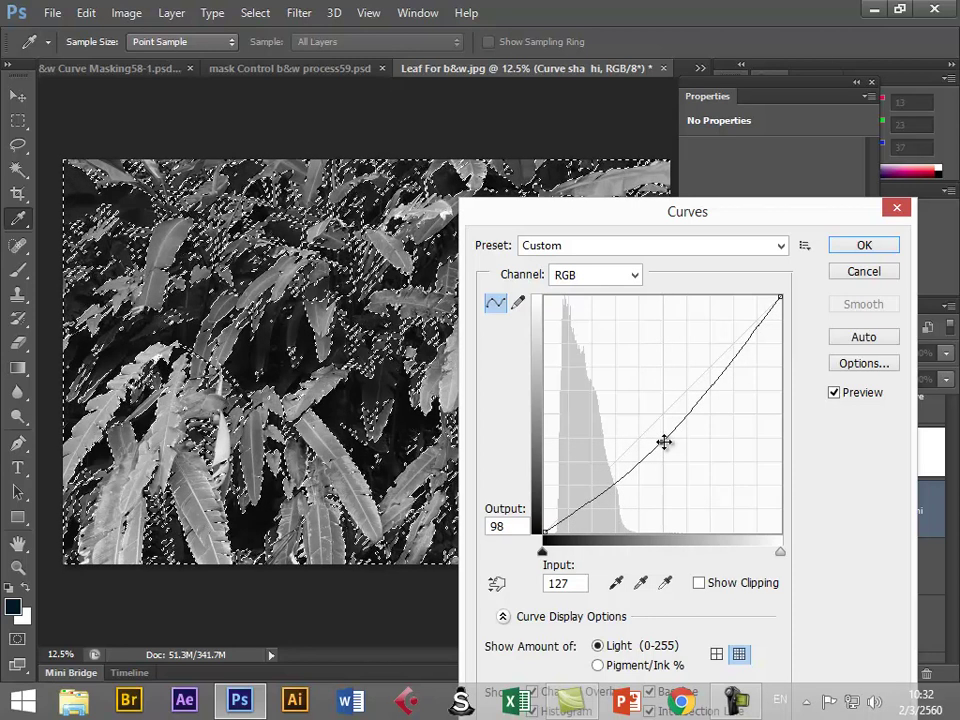
left_click_drag(664, 442, 636, 464)
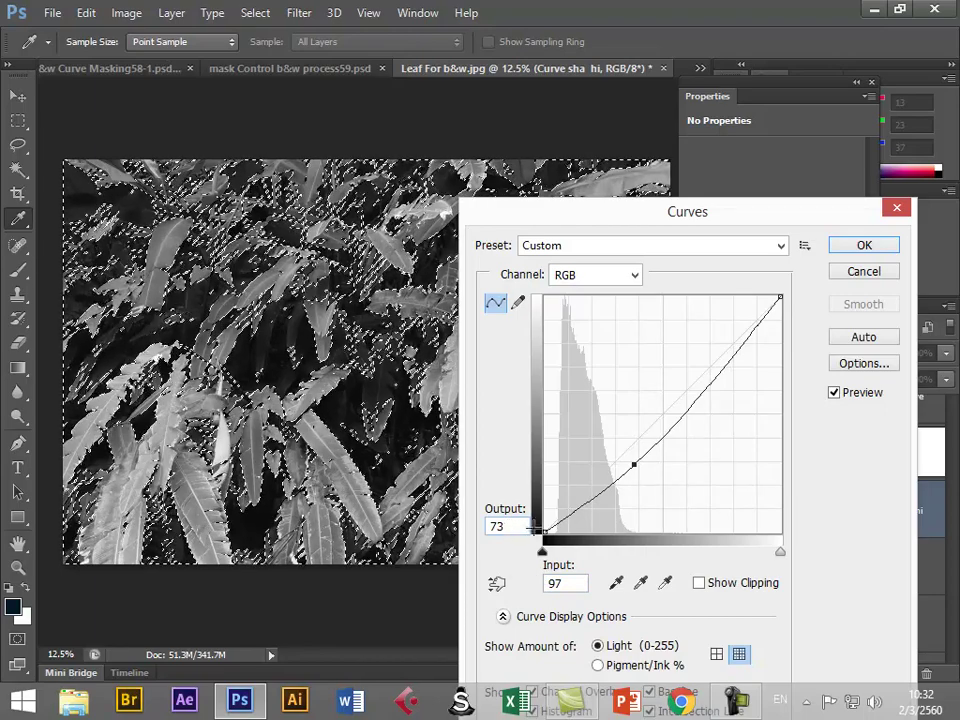
left_click_drag(635, 466, 632, 461)
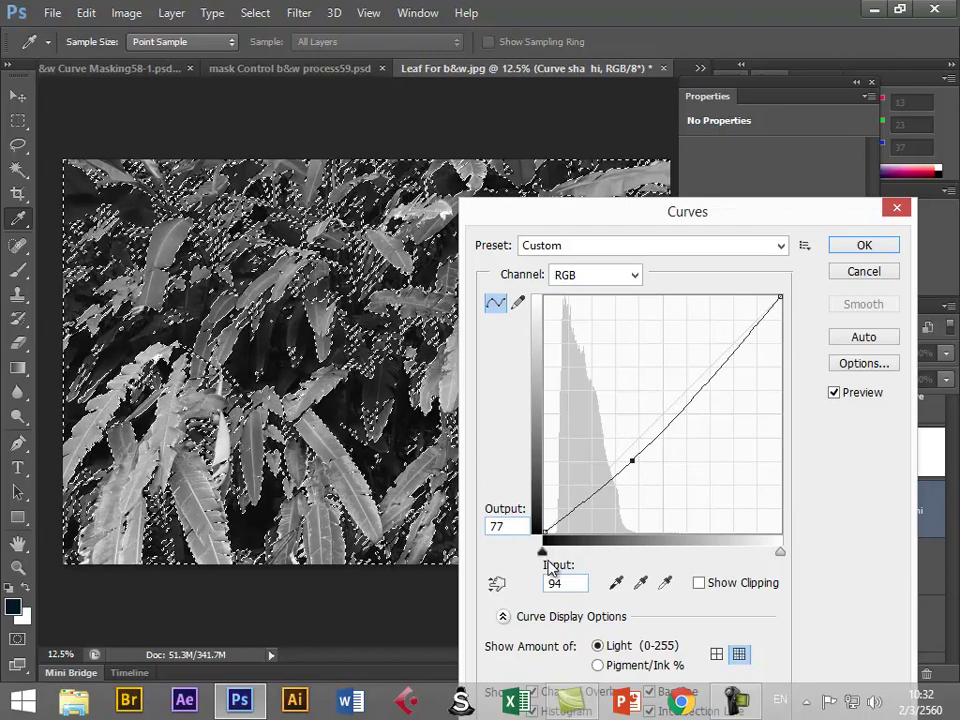
left_click(864, 248)
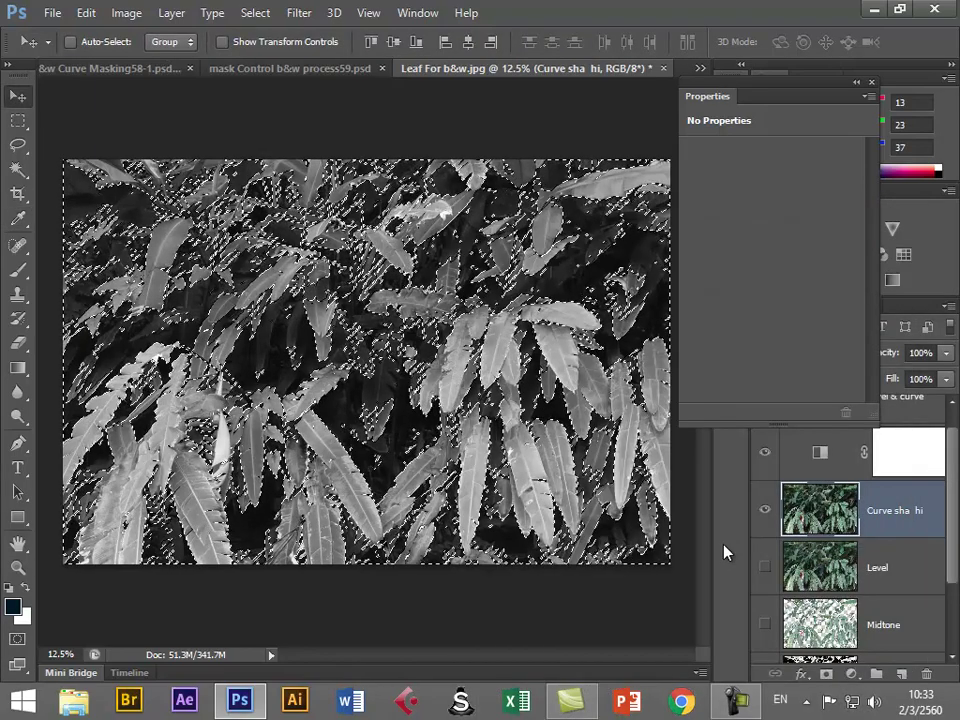
Deselect, show the Level layer, and toggle the Curve sha hi layer's visibility to compare before and after
key("ctrl+d")
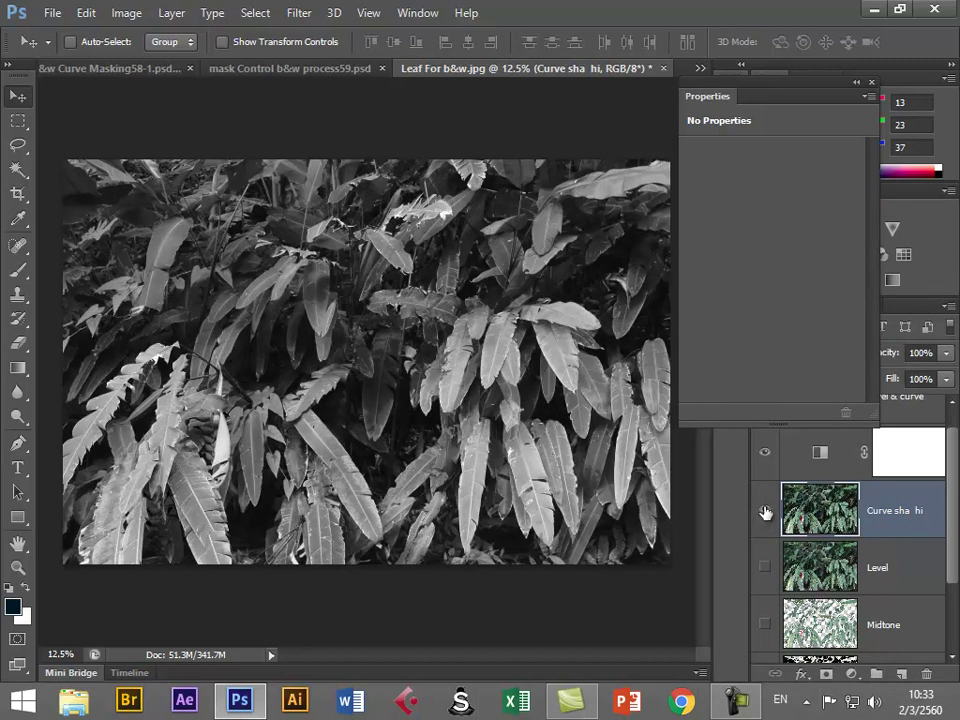
left_click(765, 566)
left_click(766, 512)
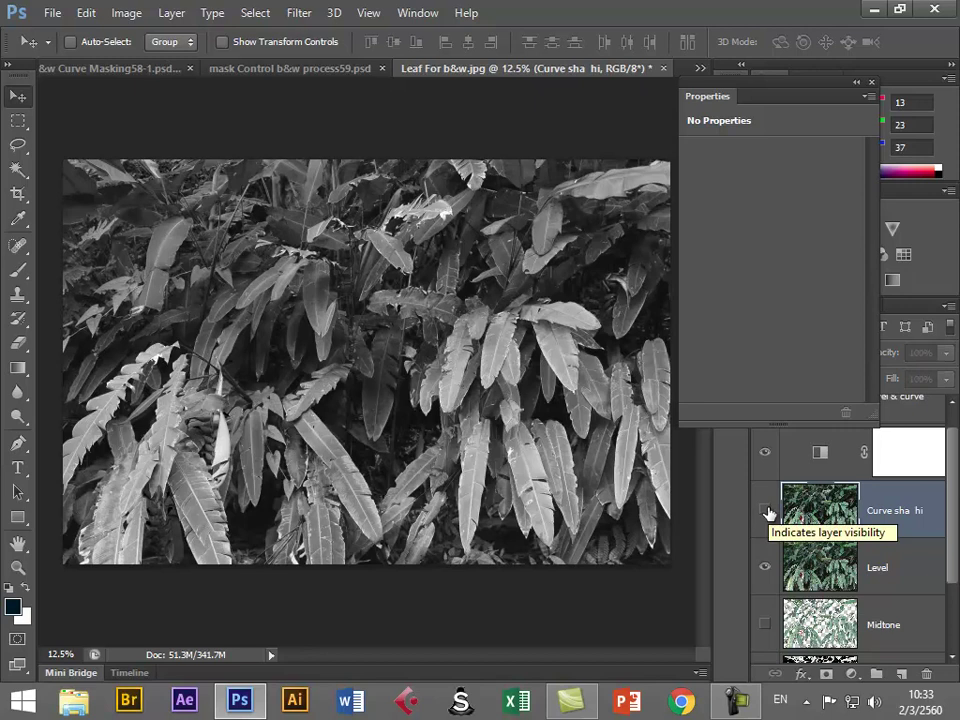
left_click(766, 512)
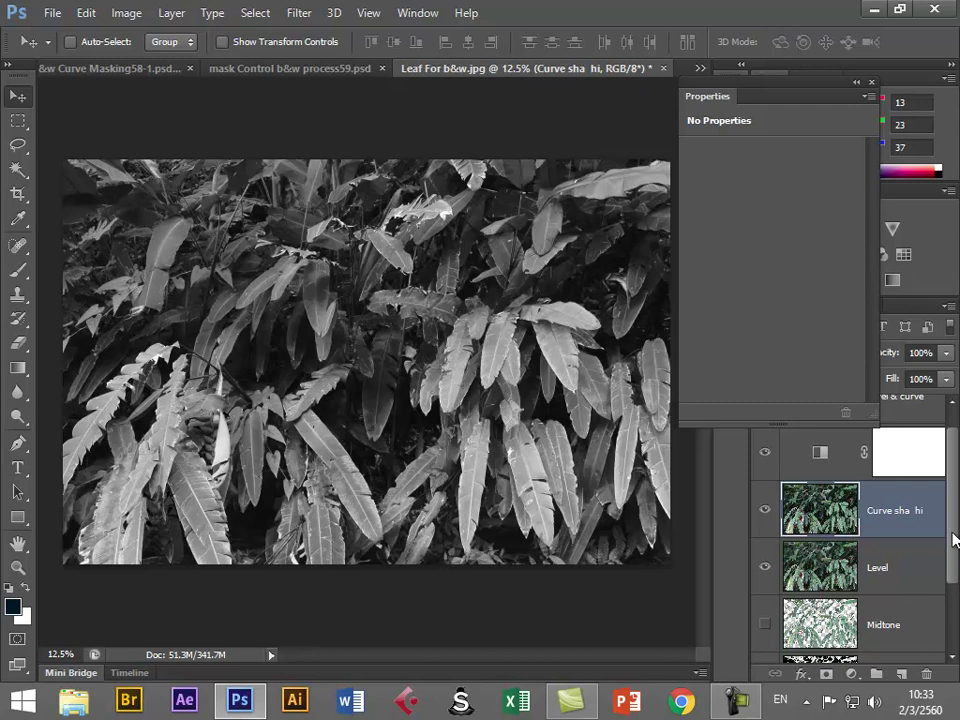
Load the Midtone layer's pixels as a selection while keeping the Curve sha hi layer active
mouse_move(952, 540)
left_mouse_down()
mouse_move(950, 574)
mouse_move(948, 540)
left_mouse_up()
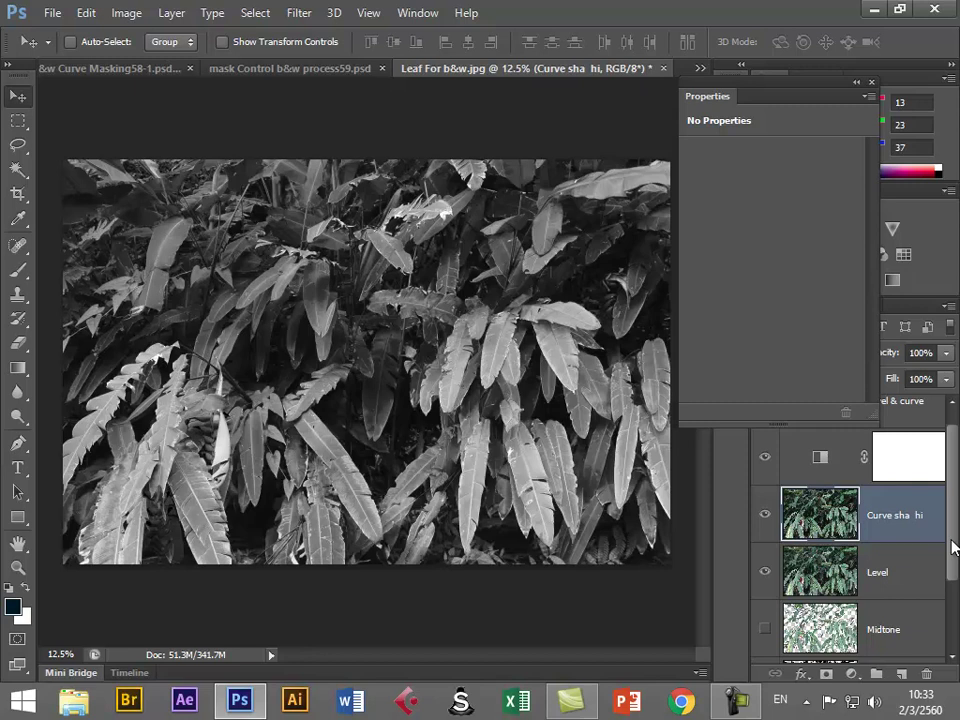
left_click_drag(951, 545, 949, 574)
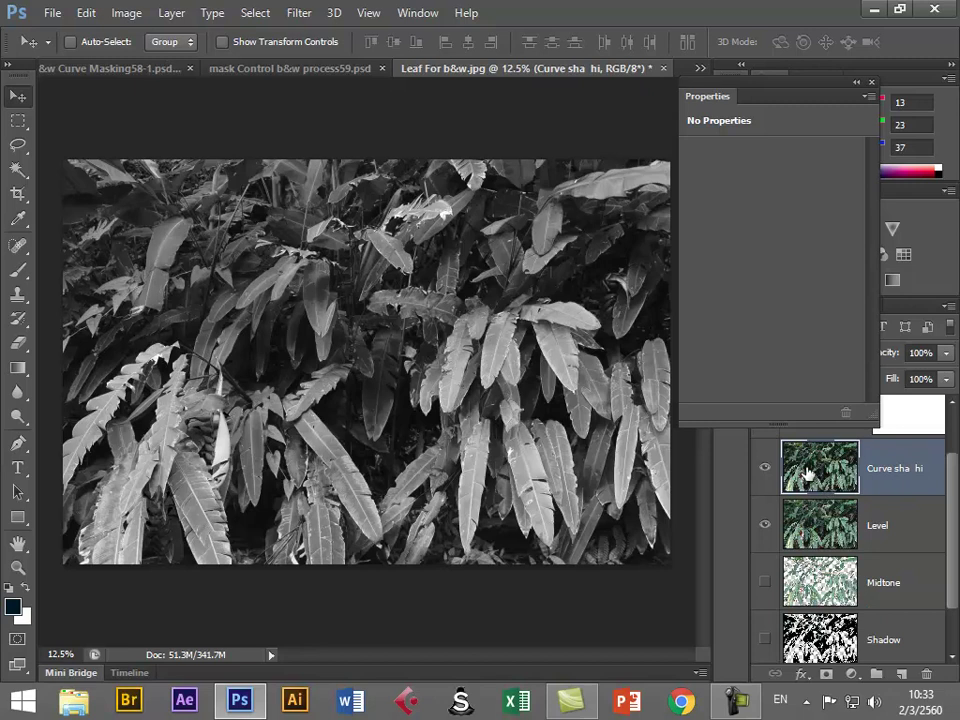
left_click(815, 590, "ctrl")
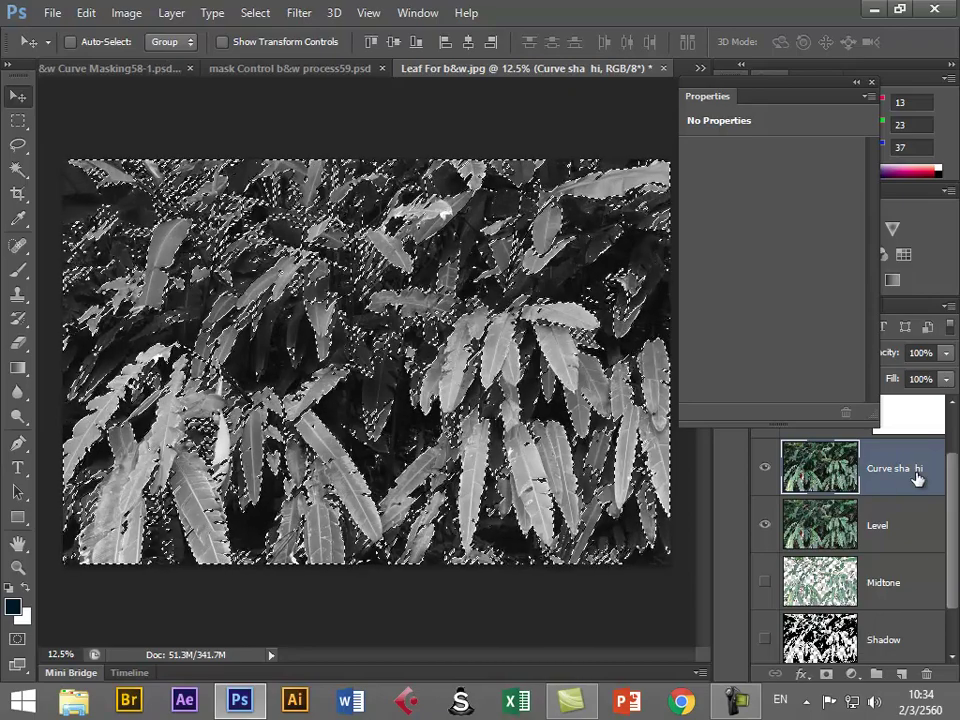
Begin a Curves adjustment on the selected midtones, mapping RGB input 131 to output 110 and anchoring the brighter tones at 197
left_click(125, 14)
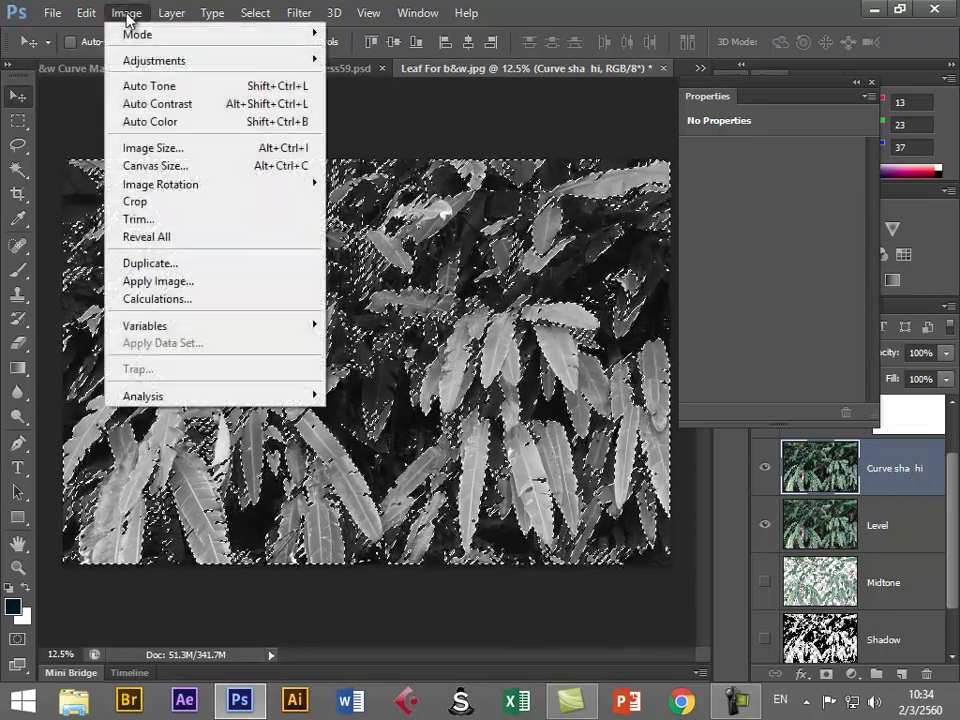
mouse_move(135, 63)
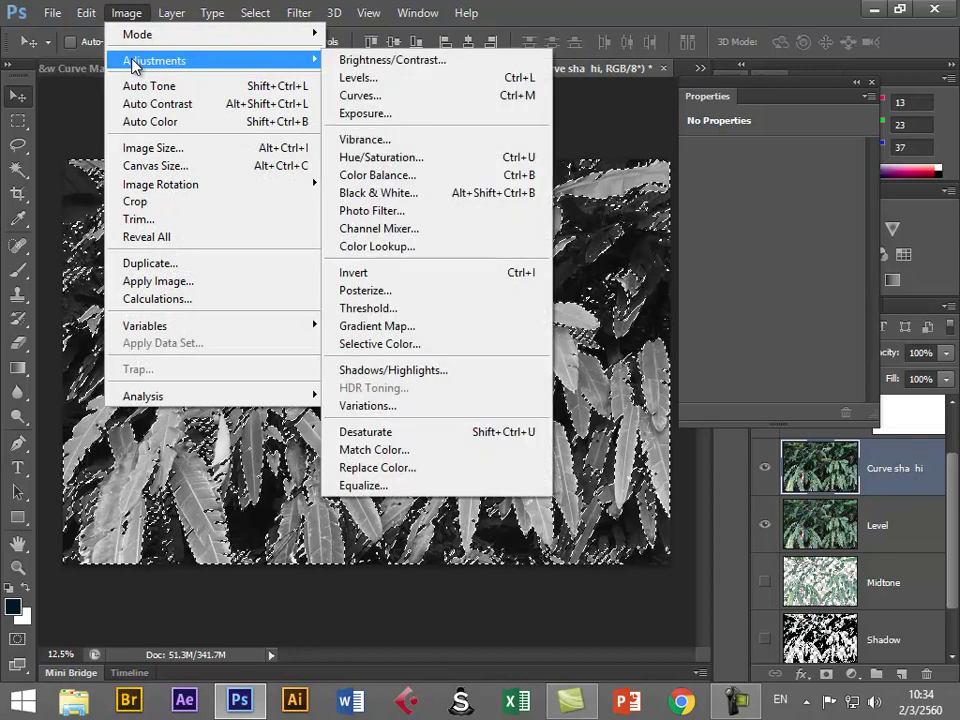
left_click(372, 104)
left_click_drag(611, 221, 605, 147)
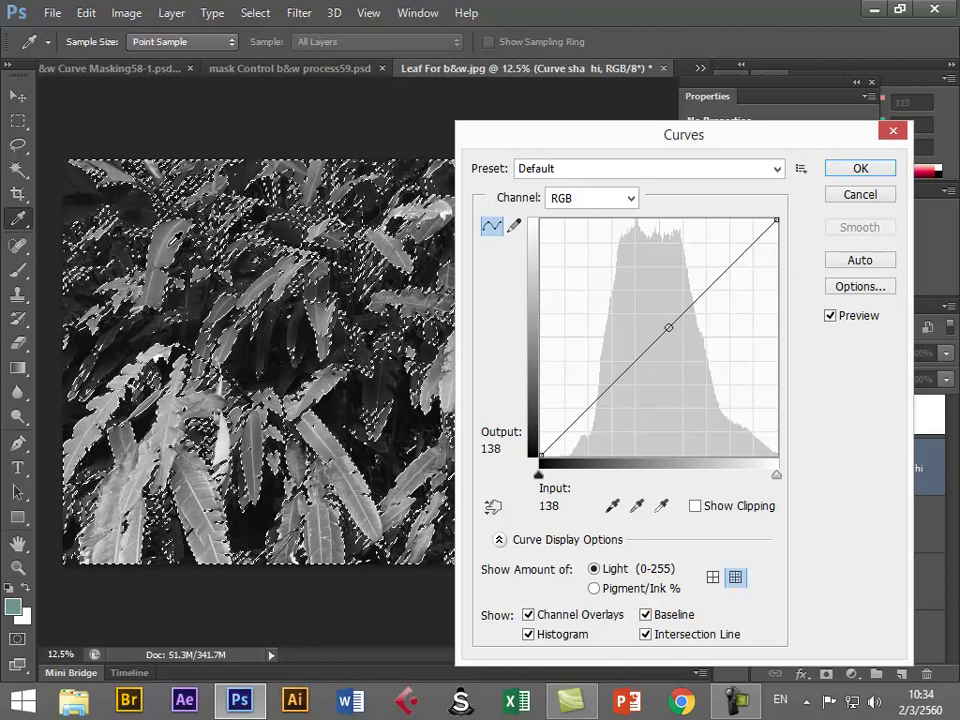
left_click(658, 340)
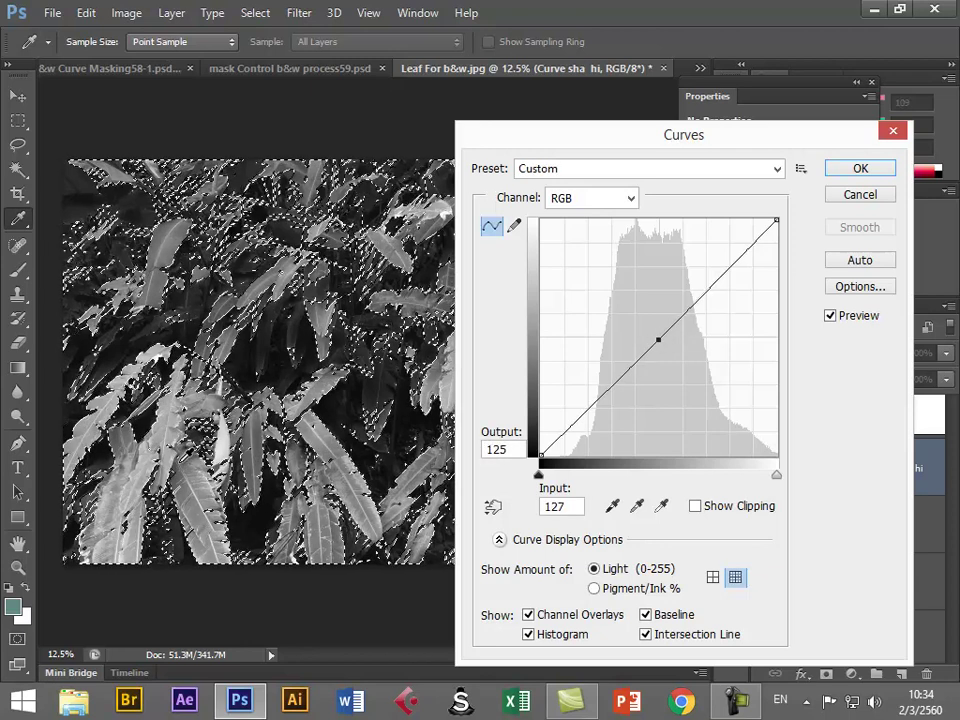
left_click(702, 293)
left_click_drag(658, 340, 660, 349)
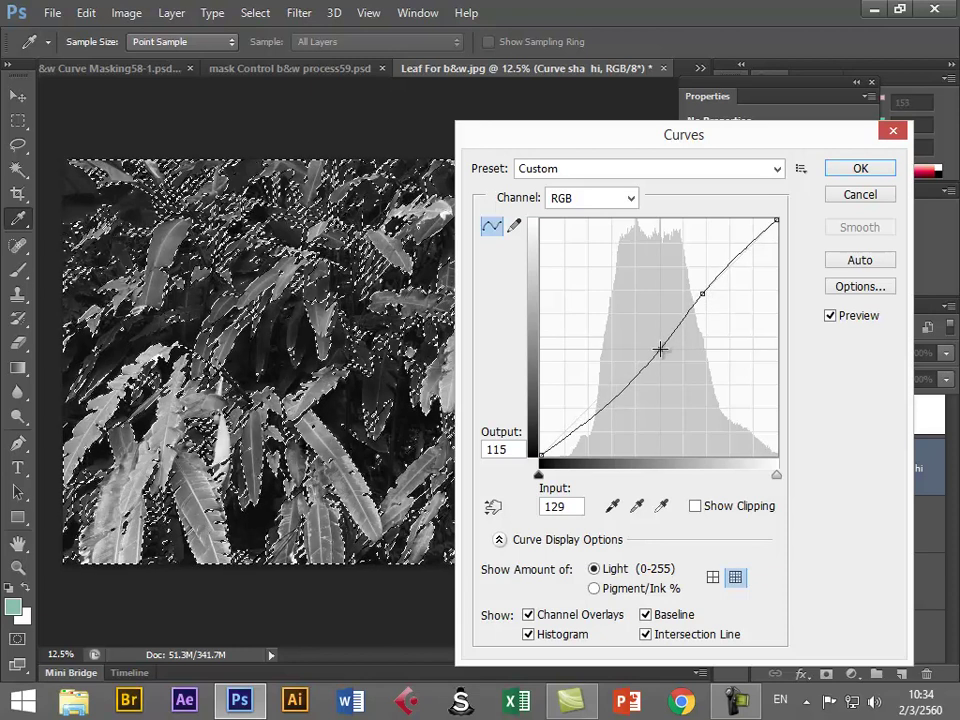
left_click(723, 273)
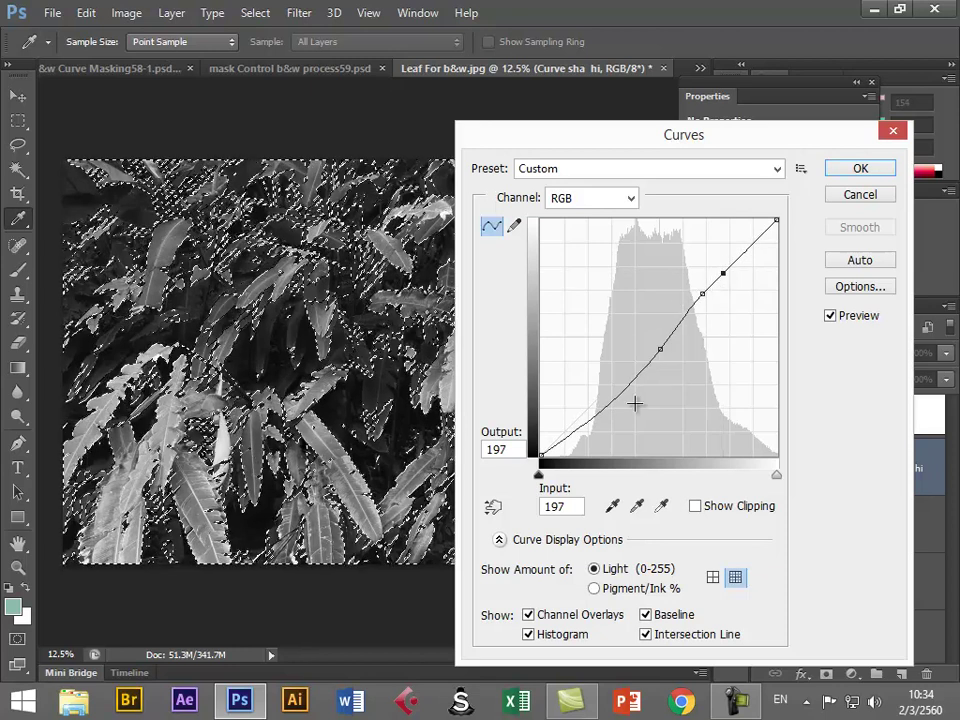
left_click_drag(661, 353, 661, 357)
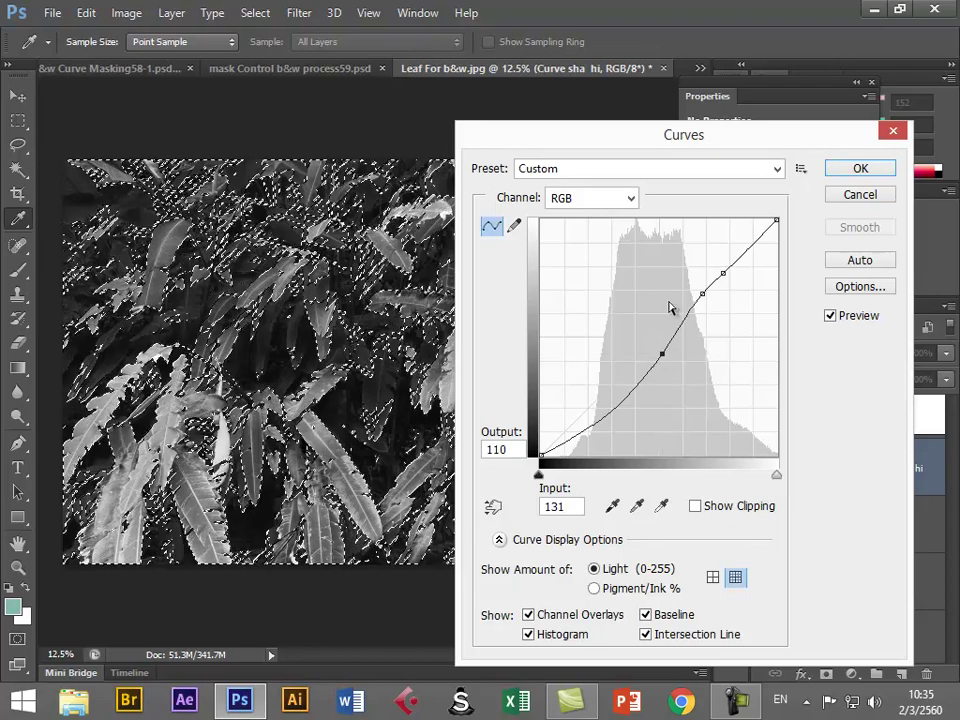
Refine the midtone curve with RGB points 165 to 161, 220 to 221 and 126 to 104, and apply it
left_click_drag(658, 140, 758, 120)
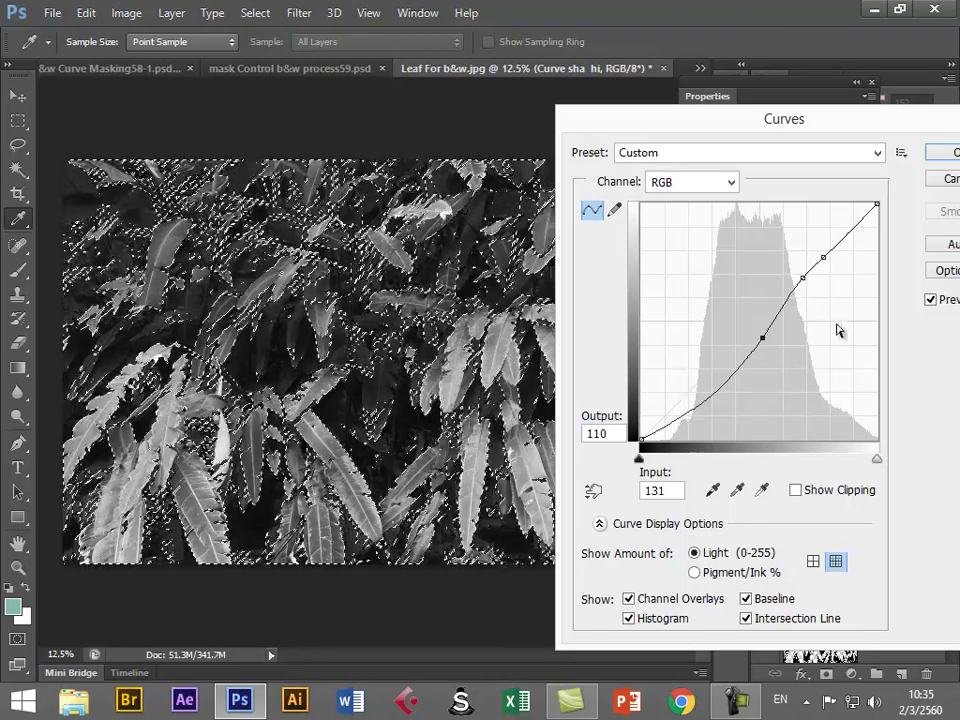
left_click(802, 279)
left_click_drag(802, 279, 793, 291)
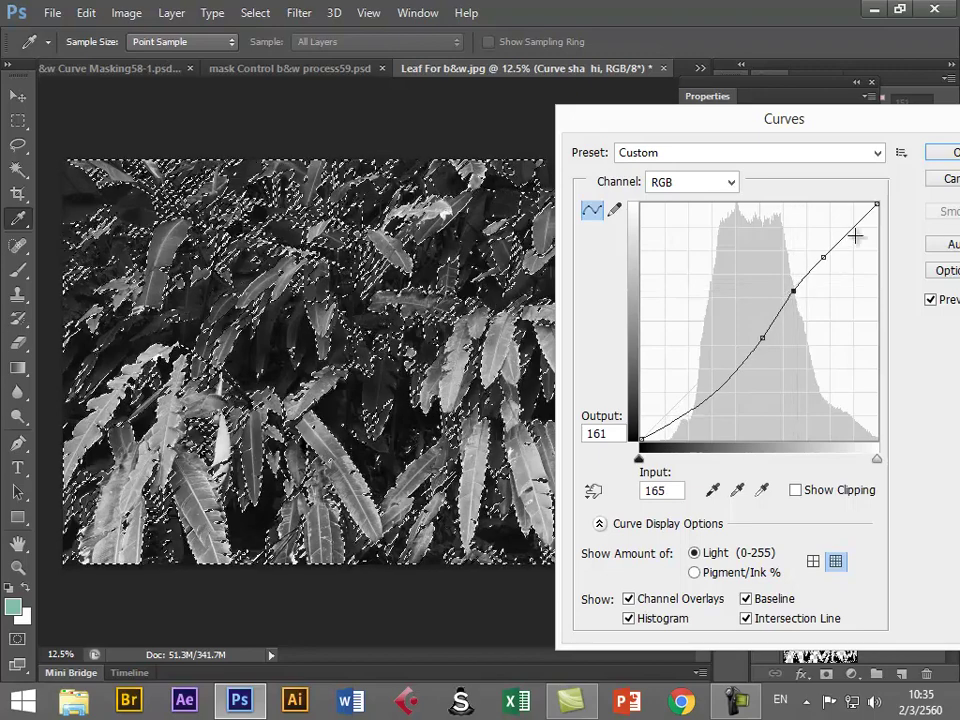
left_click(845, 235)
left_click_drag(845, 235, 845, 234)
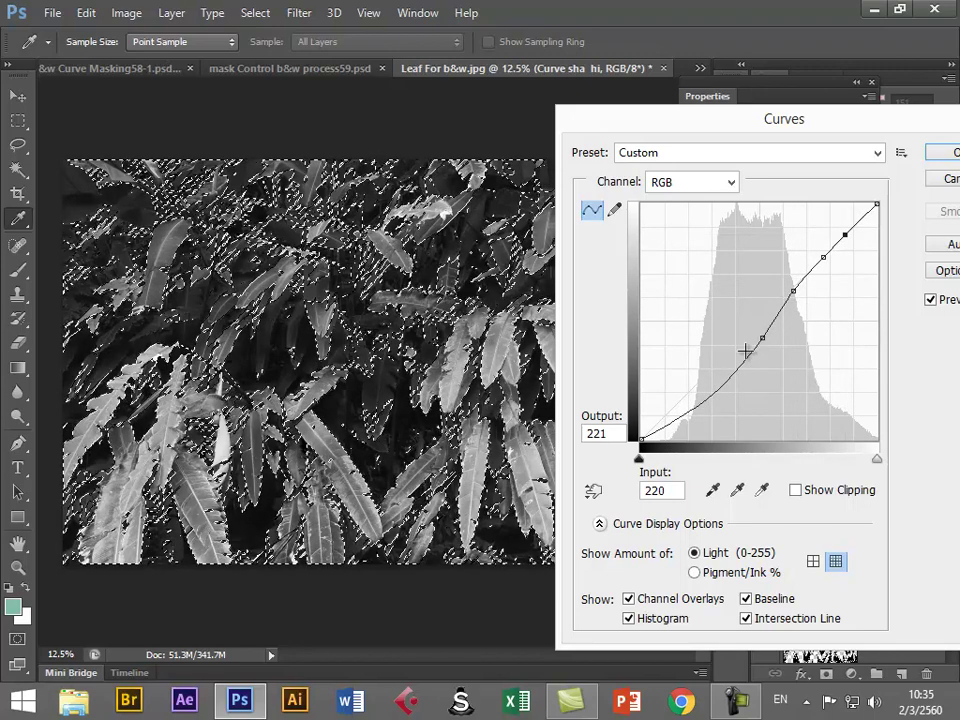
left_click_drag(764, 338, 760, 343)
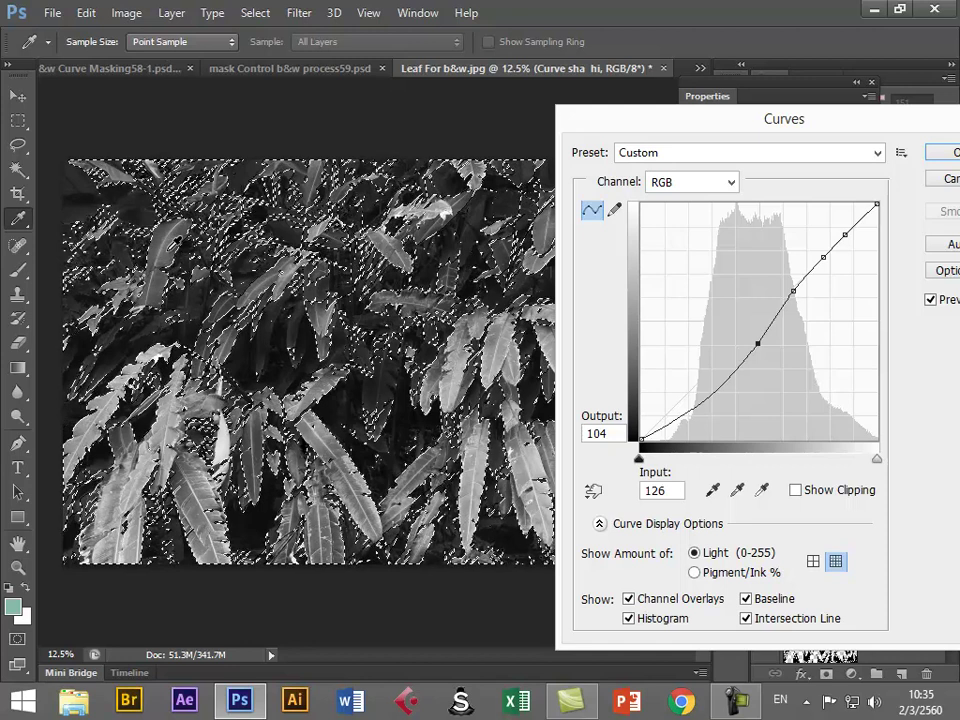
left_click_drag(716, 131, 336, 173)
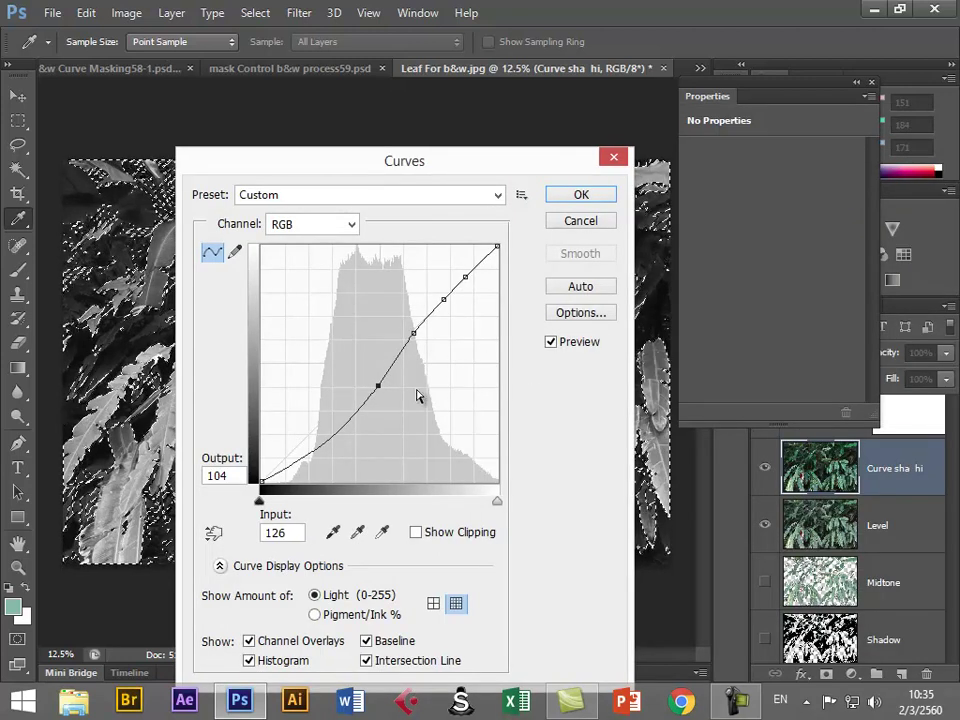
left_click(581, 195)
key("v")
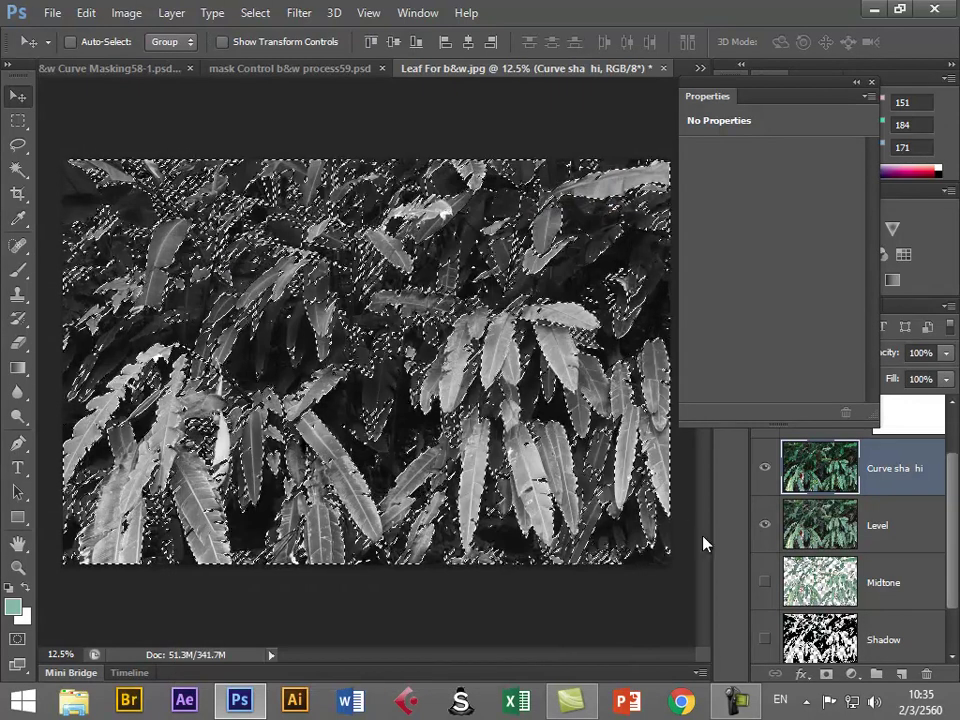
Deselect and toggle the Curve sha hi layer's visibility to compare the midtone adjustment before and after
key("ctrl+d")
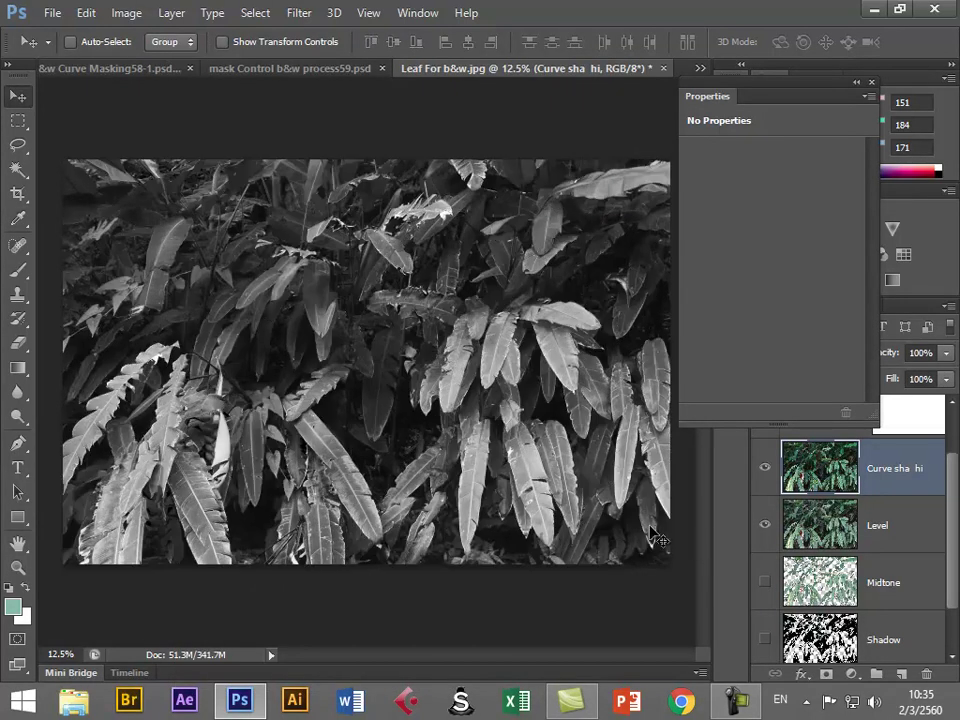
left_click(764, 583)
left_click(764, 472)
left_click(765, 472)
Load the Shadow layer's pixels as a selection while keeping the Curve sha hi layer active
left_click_drag(955, 553, 955, 605)
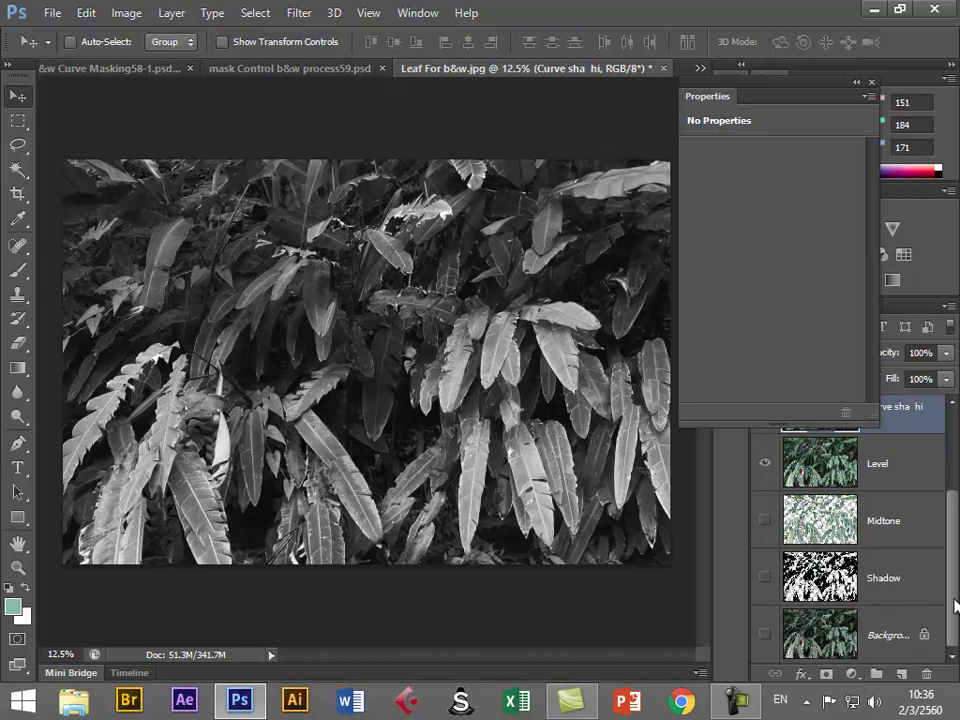
key("ctrl+alt+2")
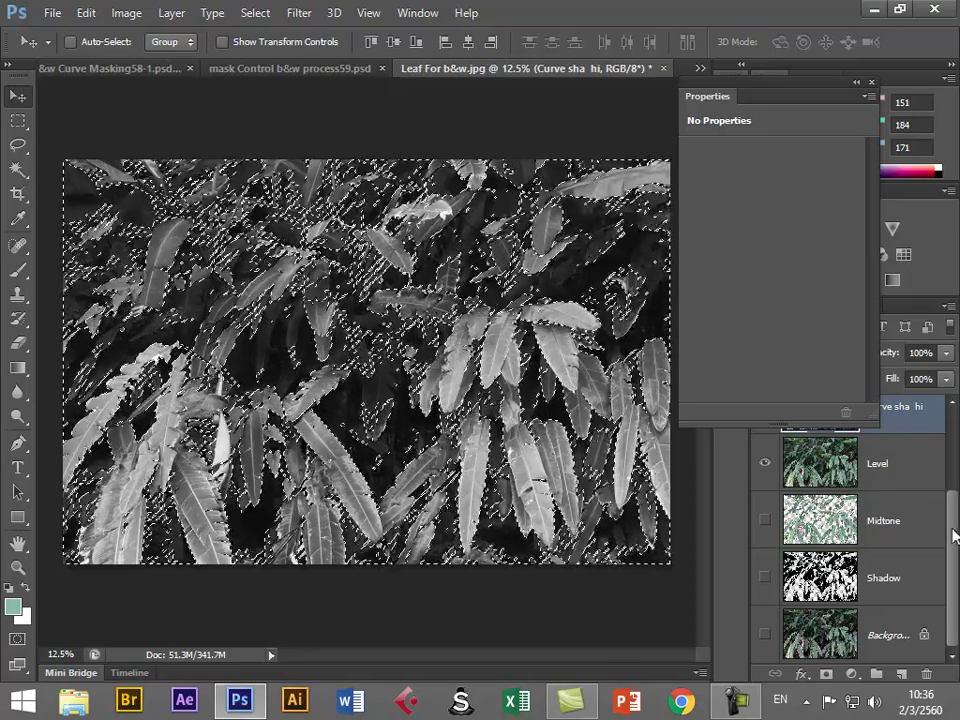
left_click_drag(945, 508, 945, 428)
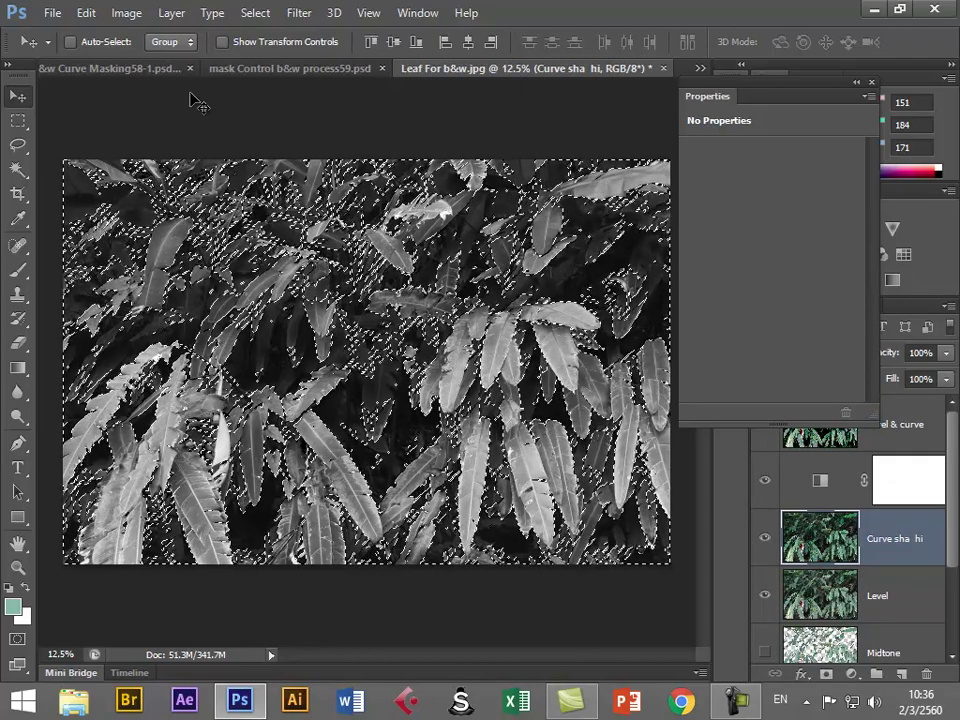
Deepen the selected shadows with a Curves adjustment mapping RGB input 26 to output 21 and 92 to 94, and deselect
left_click(124, 20)
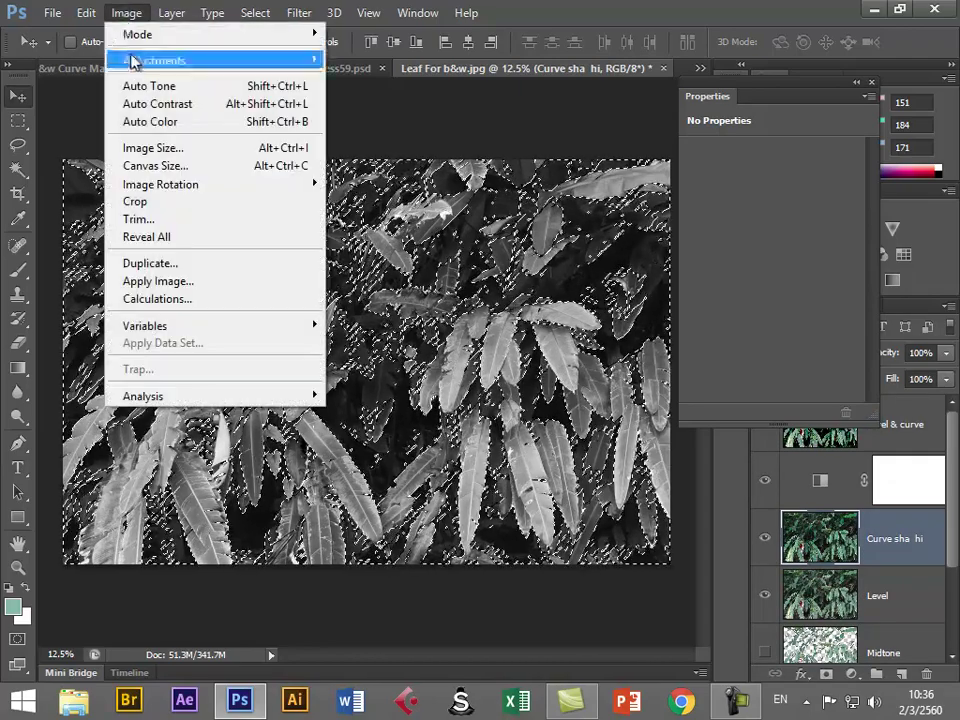
mouse_move(130, 60)
left_click(362, 96)
left_click_drag(405, 167, 672, 107)
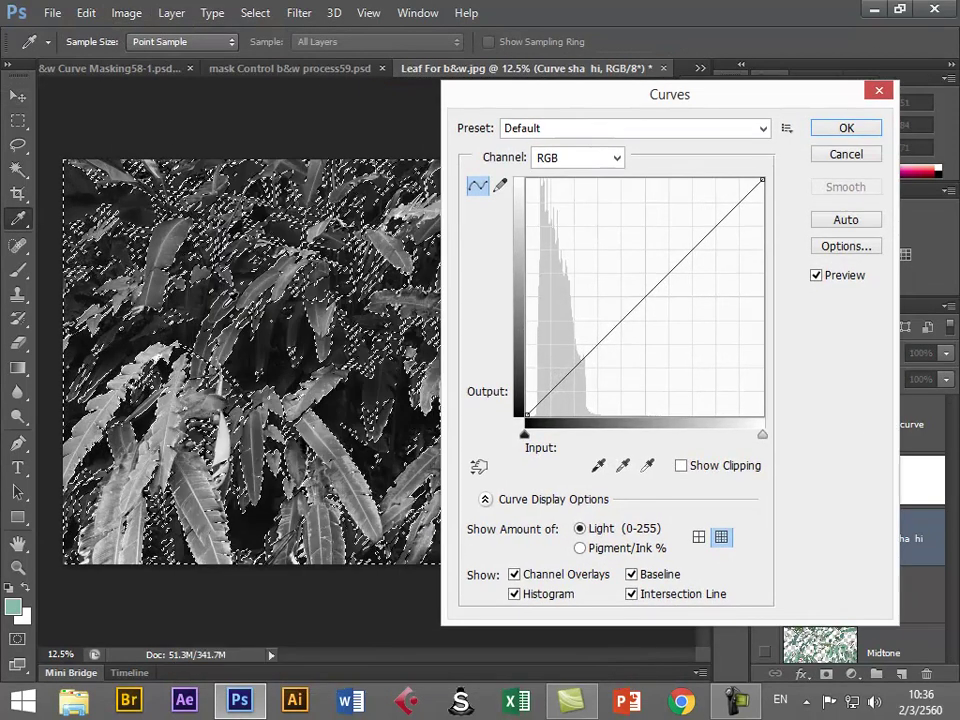
left_click(252, 353)
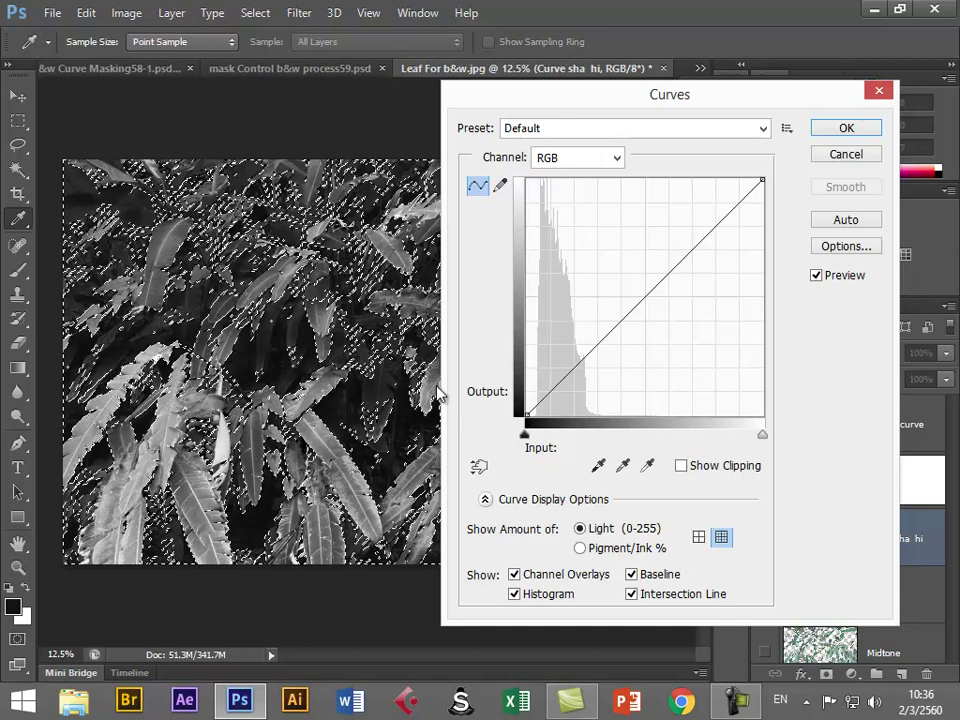
left_click(550, 391)
left_click(571, 370)
left_click_drag(544, 398, 548, 394)
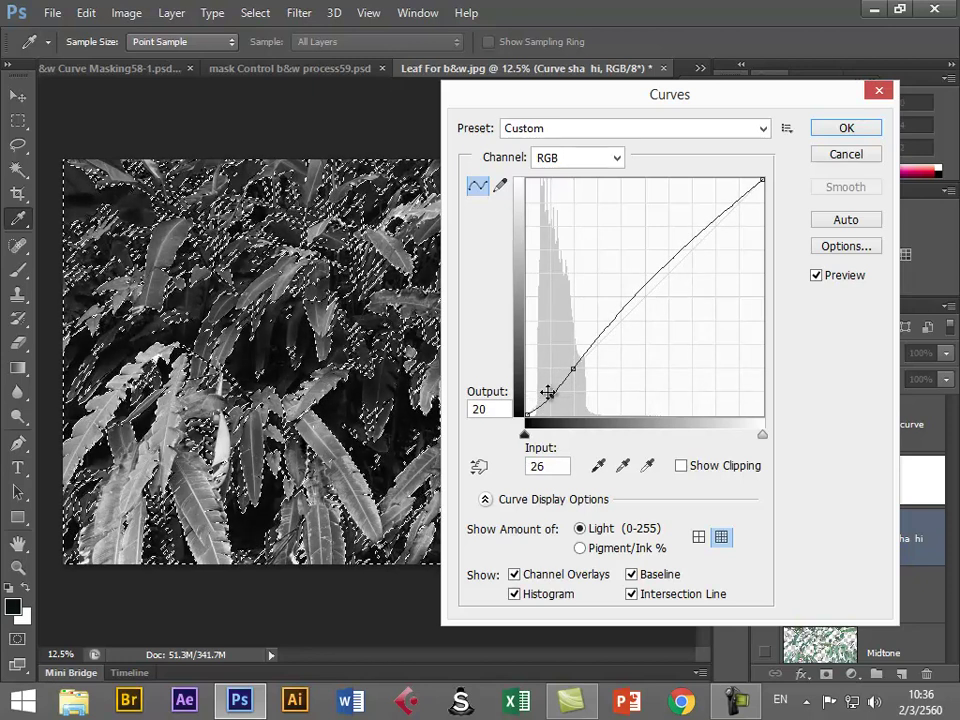
left_click_drag(608, 328, 612, 327)
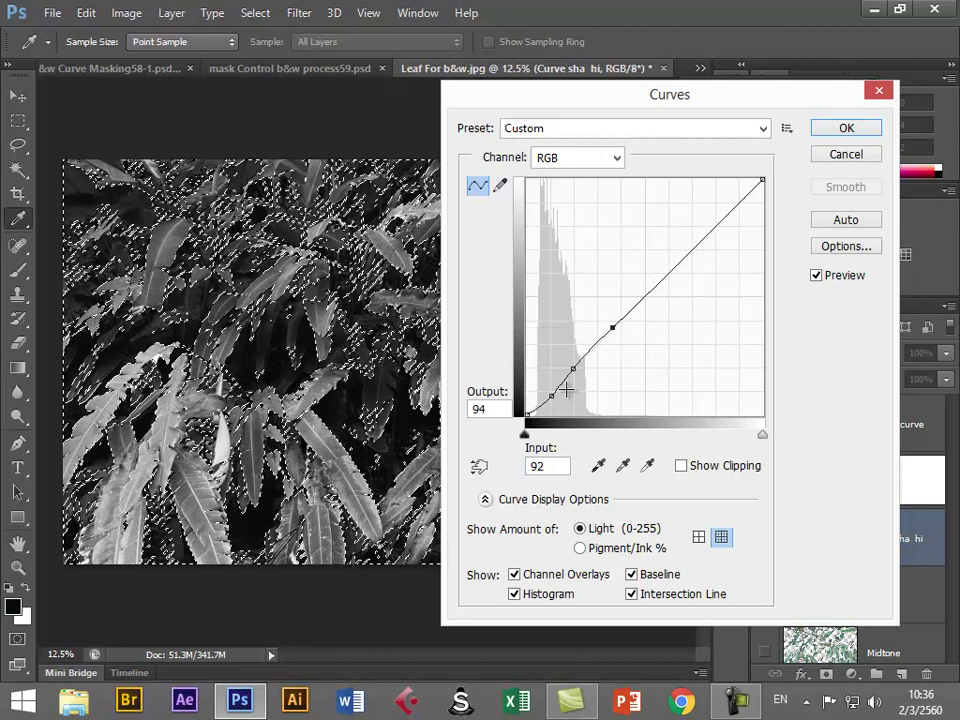
left_click_drag(551, 397, 553, 396)
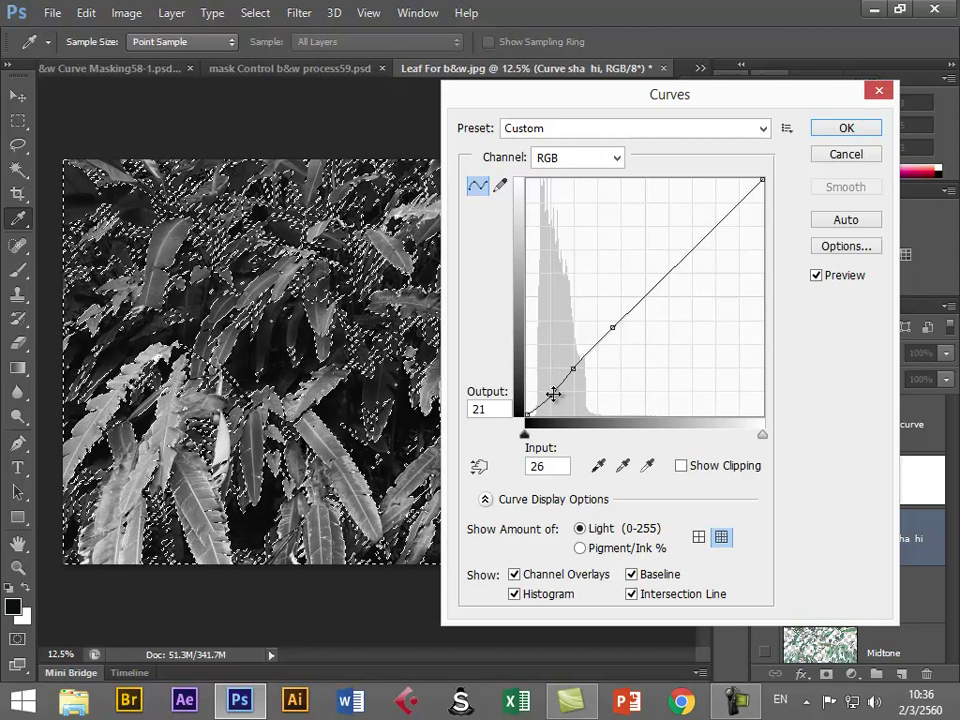
left_click(850, 129)
key("ctrl+d")
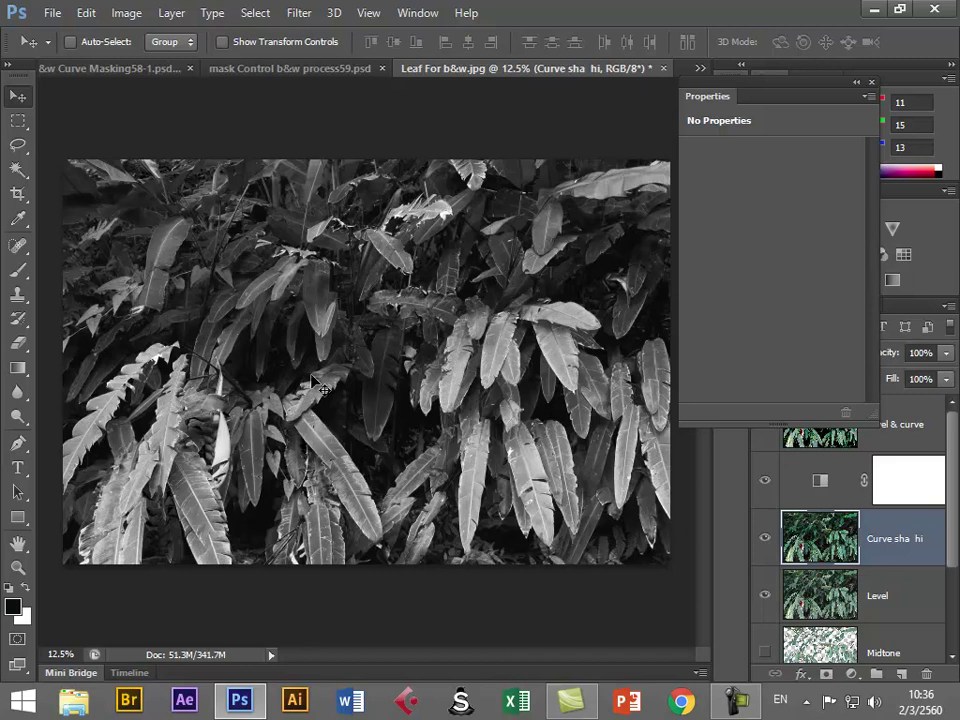
left_click(737, 700)
left_click(671, 628)
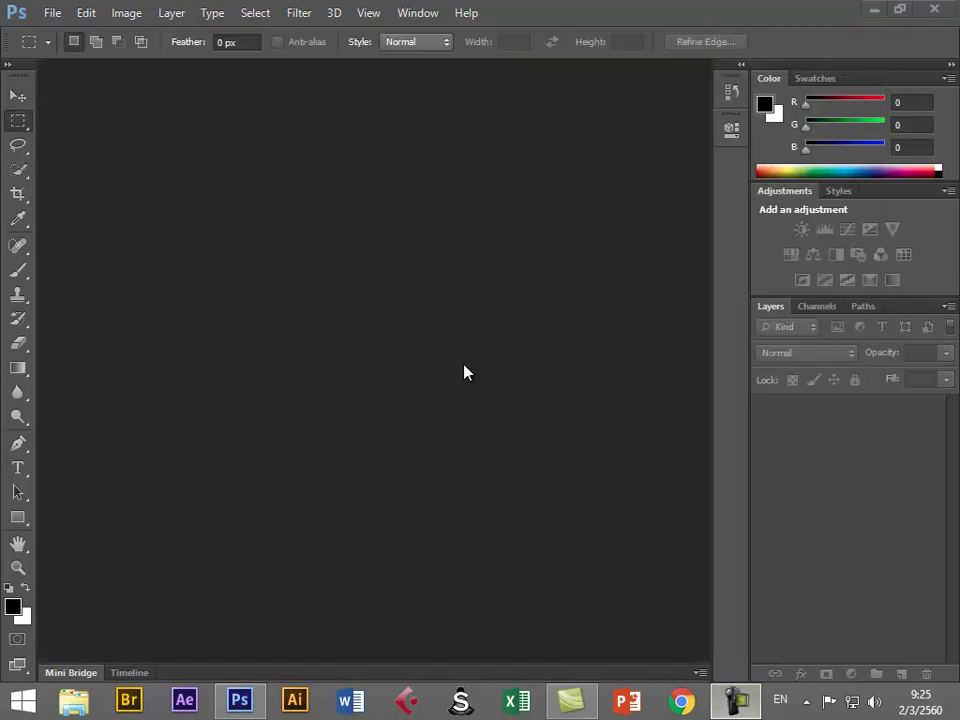